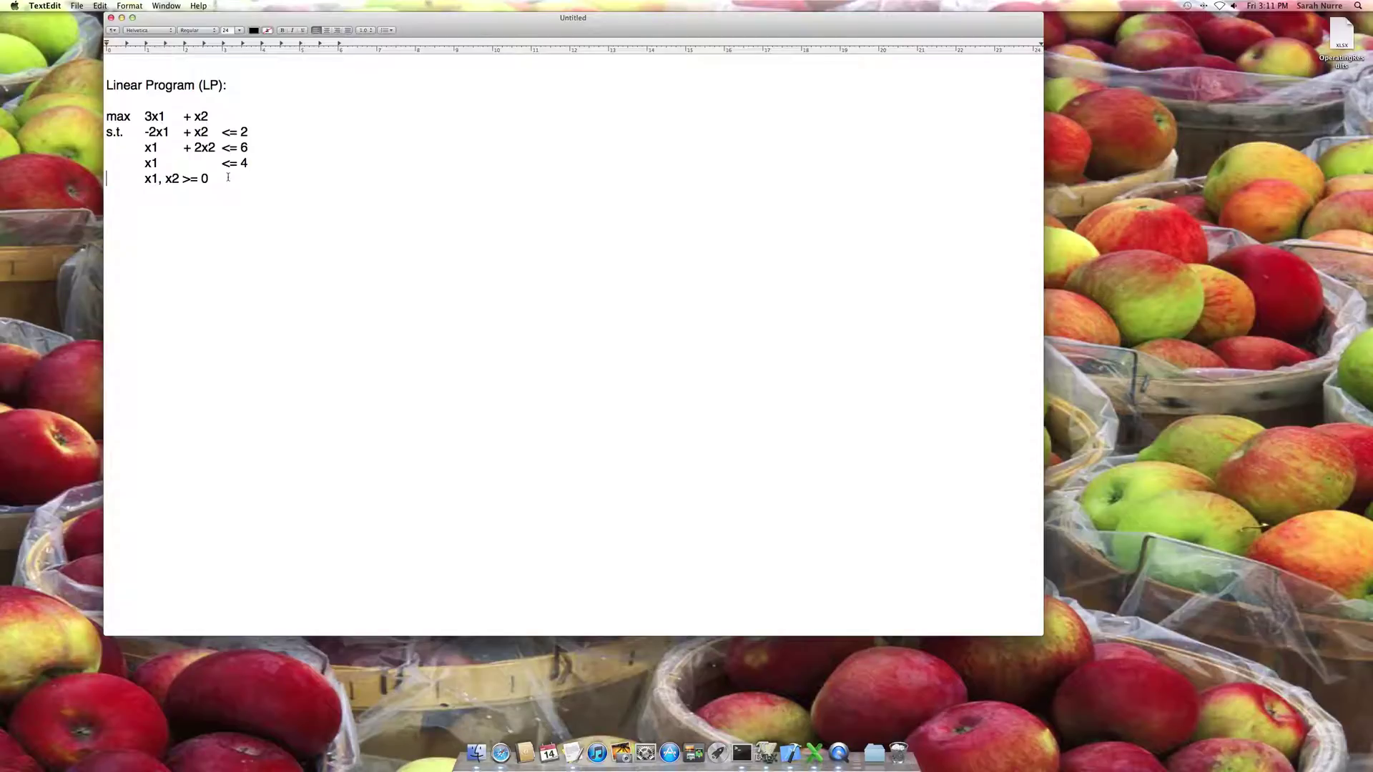
# Add the heading "Augmented LP:" below the existing linear program, separated from it by blank space
pyautogui.moveTo(106, 115); pyautogui.dragTo(131, 117)
pyautogui.moveTo(223, 133); pyautogui.dragTo(144, 183)
pyautogui.click(219, 183)
pyautogui.press('Return')
pyautogui.press('Return')
pyautogui.write('Augmented LP:')
pyautogui.press('Return')
# Copy the objective line "max 3x1 + x2" from the original program to below the Augmented LP heading
pyautogui.moveTo(108, 117); pyautogui.dragTo(209, 117)
pyautogui.press('super+c')
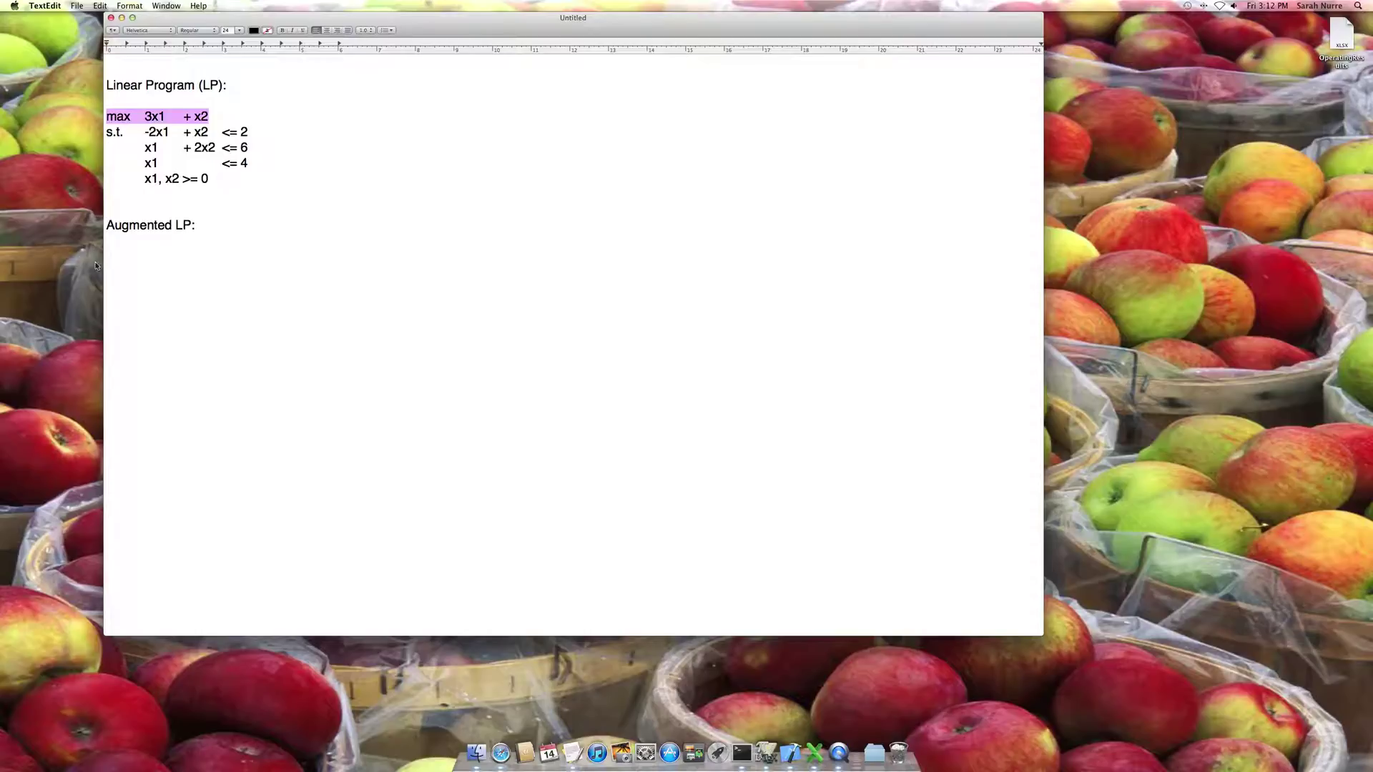
pyautogui.click(128, 254)
pyautogui.press('super+v')
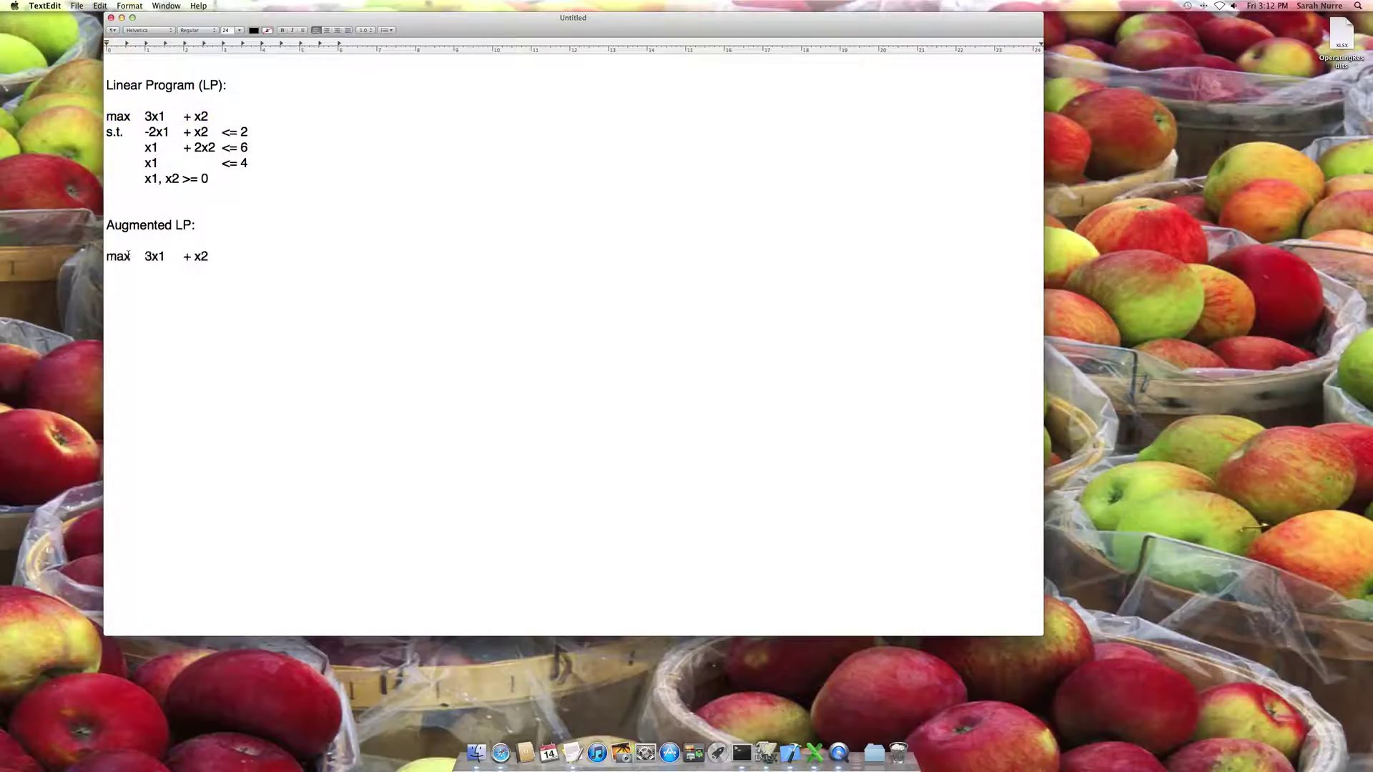
# Start the augmented constraints with "s.t." followed by a tab-aligned copy of the first constraint, -2x1 + x2 <= 2
pyautogui.write('s.t.')
pyautogui.moveTo(144, 132); pyautogui.dragTo(248, 132)
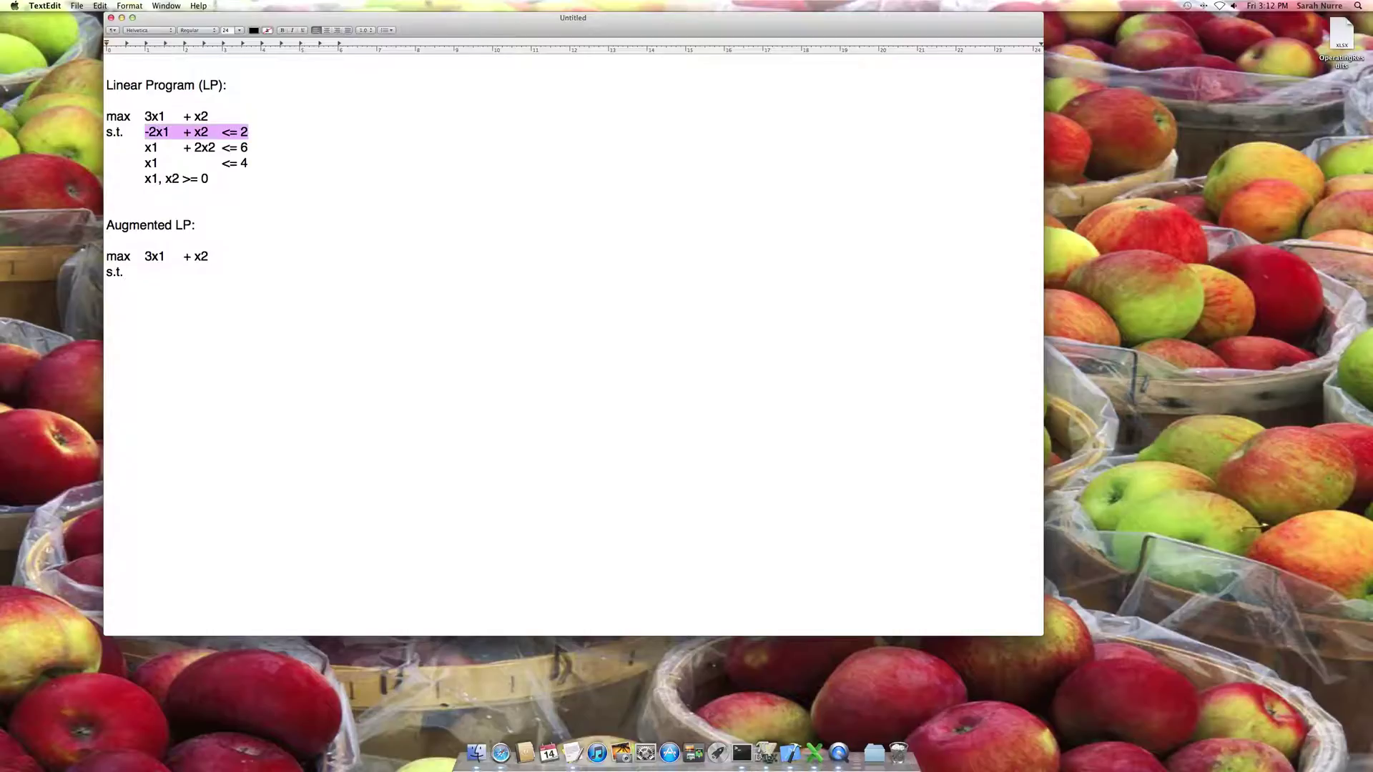
pyautogui.press('super+c')
pyautogui.click(148, 269)
pyautogui.press('Tab')
pyautogui.press('super+v')
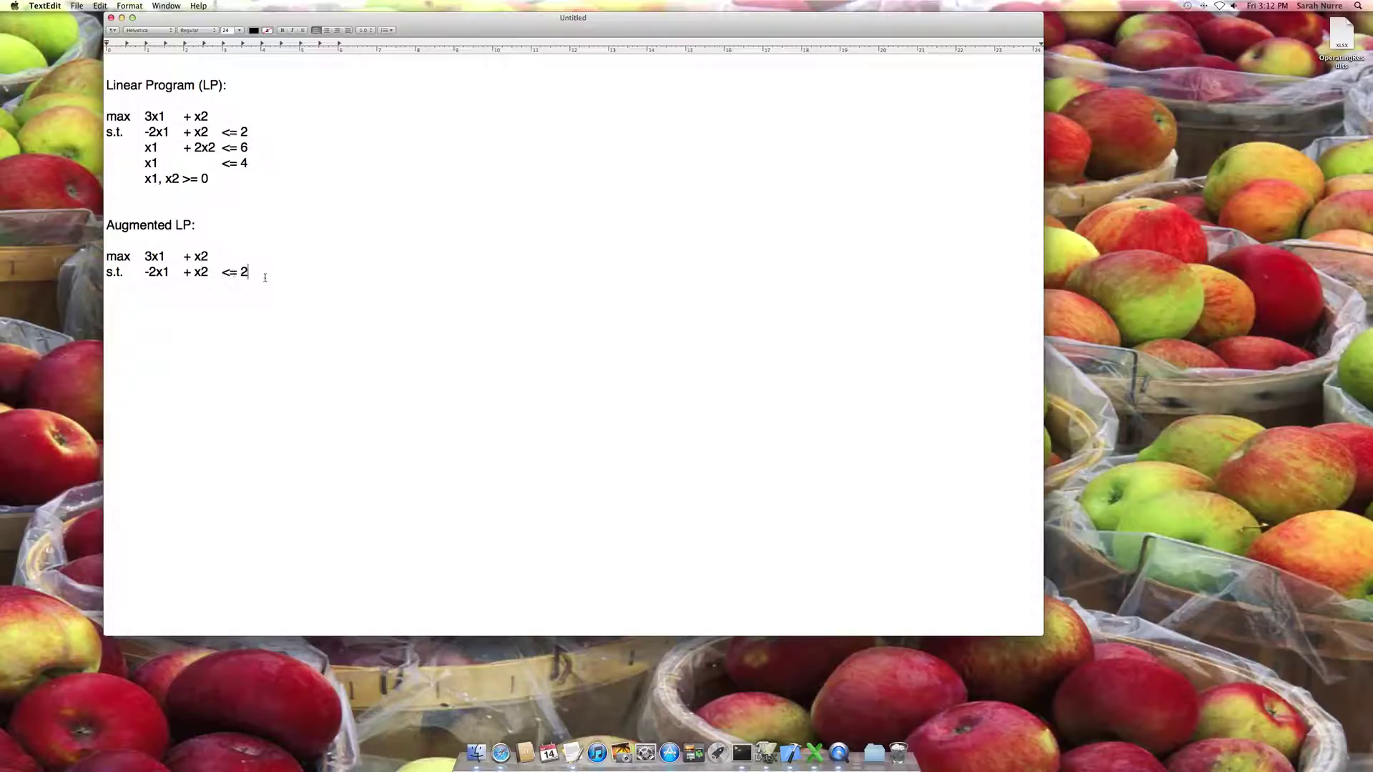
# Add the slack variable + x3 to the augmented program's first constraint and turn it into an equality with "= 2" tabbed further out
pyautogui.moveTo(156, 271); pyautogui.dragTo(201, 272)
pyautogui.click(208, 272)
pyautogui.press('Tab')
pyautogui.write('+ x3')
pyautogui.press('Tab')
pyautogui.press('Tab')
pyautogui.press('Tab')
pyautogui.press('Tab')
pyautogui.press('BackSpace')
pyautogui.moveTo(143, 274); pyautogui.dragTo(248, 275)
pyautogui.click(241, 274)
# Copy the second constraint into the augmented program and rewrite it as x1 + 2x2 + x4 = 6, aligned in columns
pyautogui.moveTo(143, 148); pyautogui.dragTo(256, 146)
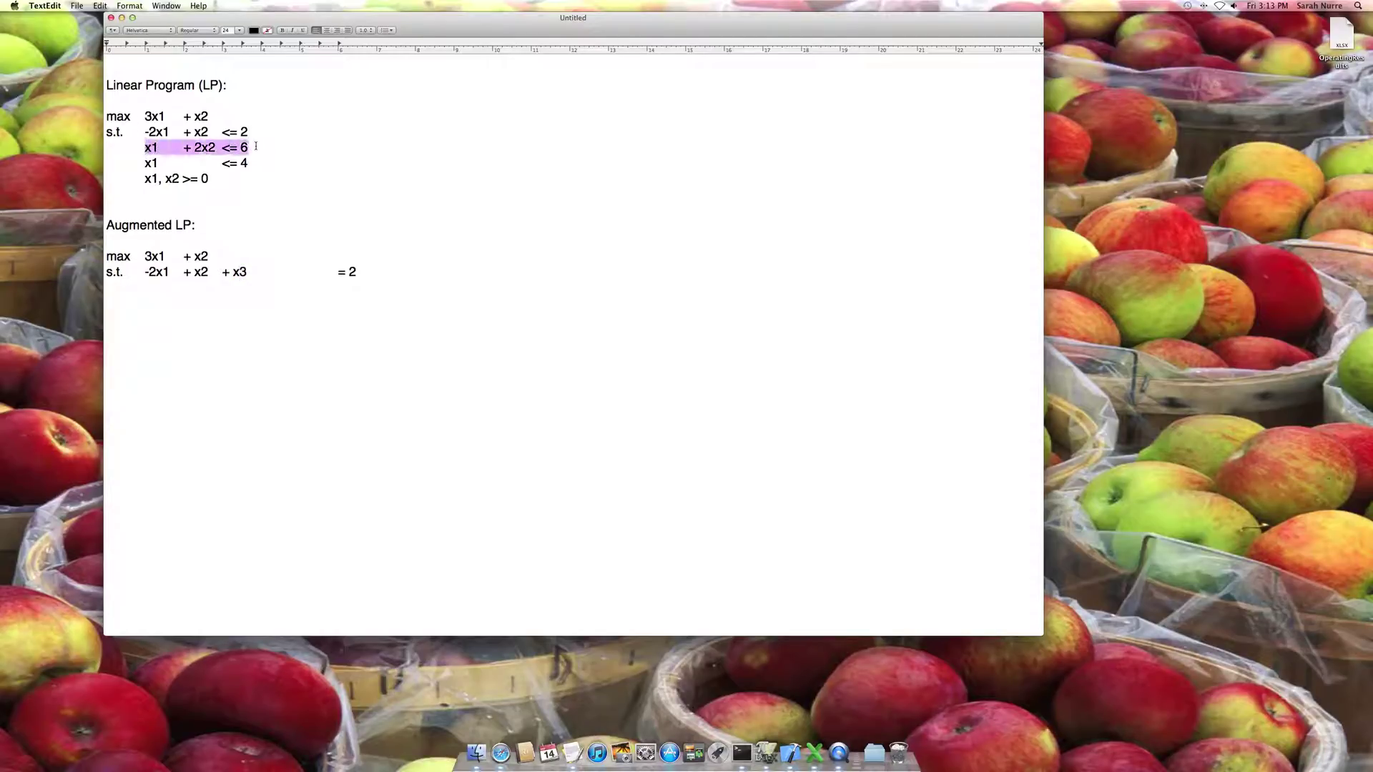
pyautogui.click(151, 289)
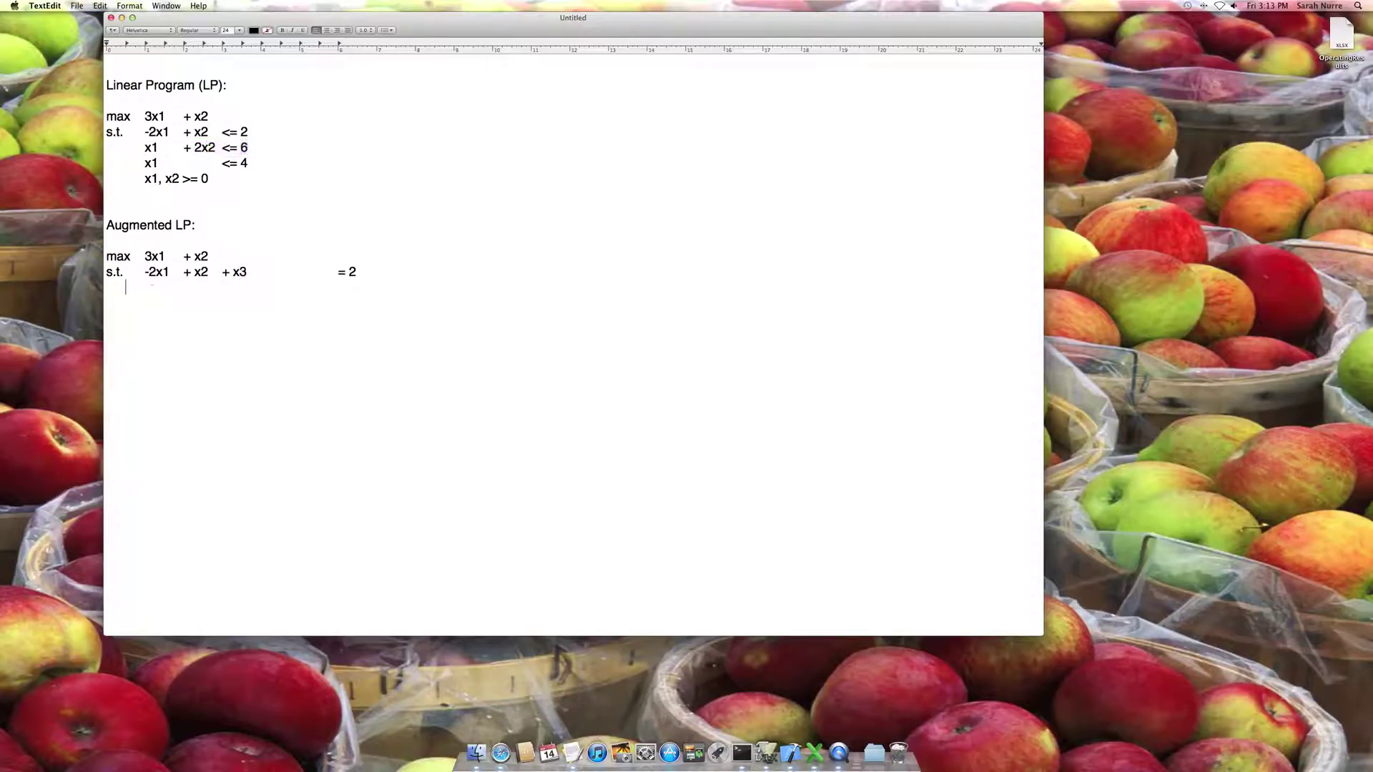
pyautogui.press('super+v')
pyautogui.click(218, 289)
pyautogui.press('Tab')
pyautogui.press('Tab')
pyautogui.write('+ x4')
pyautogui.press('Tab')
pyautogui.press('Tab')
pyautogui.press('Delete')
# Copy the third constraint into the augmented program and rewrite it as x1 + x5 = 4, aligned in columns
pyautogui.moveTo(143, 163); pyautogui.dragTo(269, 164)
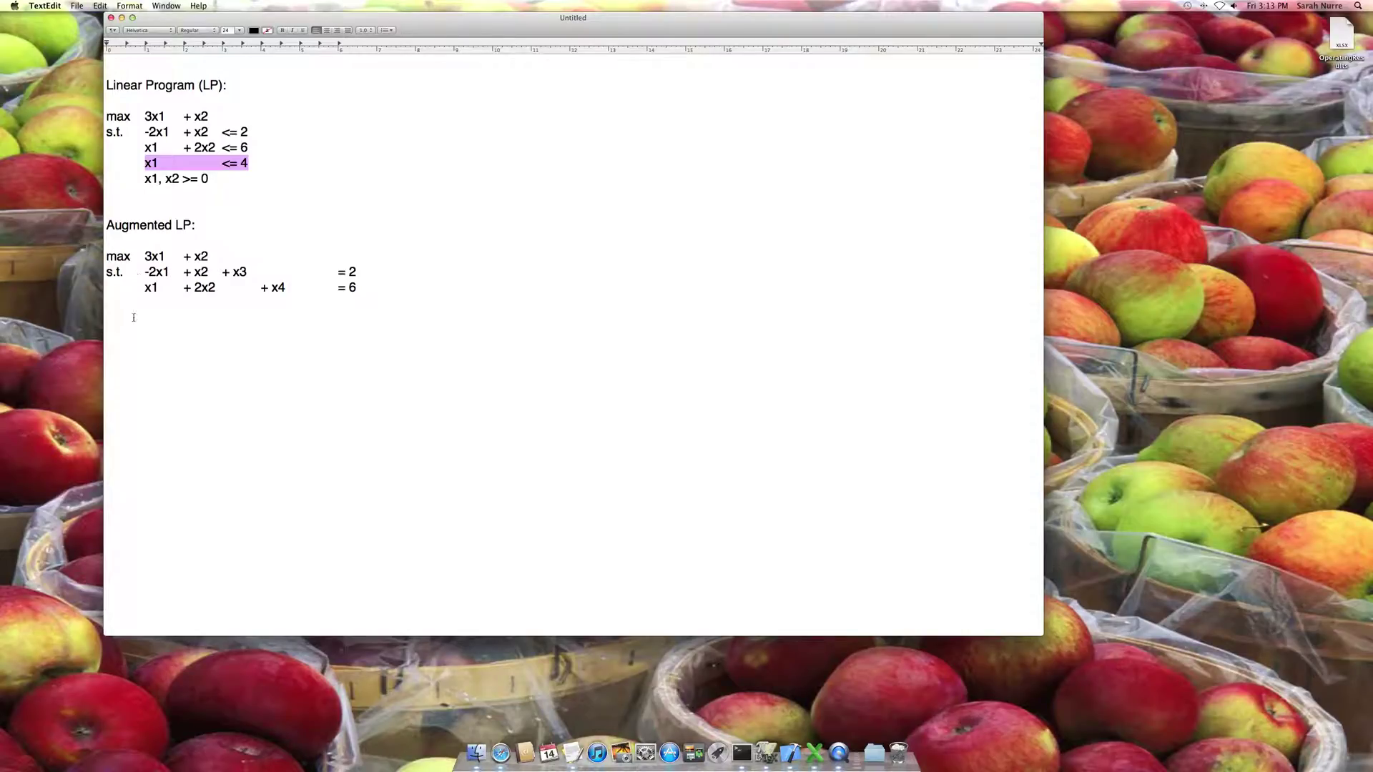
pyautogui.click(134, 318)
pyautogui.click(107, 302)
pyautogui.press('super+v')
pyautogui.press('Tab')
pyautogui.press('Tab')
pyautogui.press('Tab')
pyautogui.write('+x')
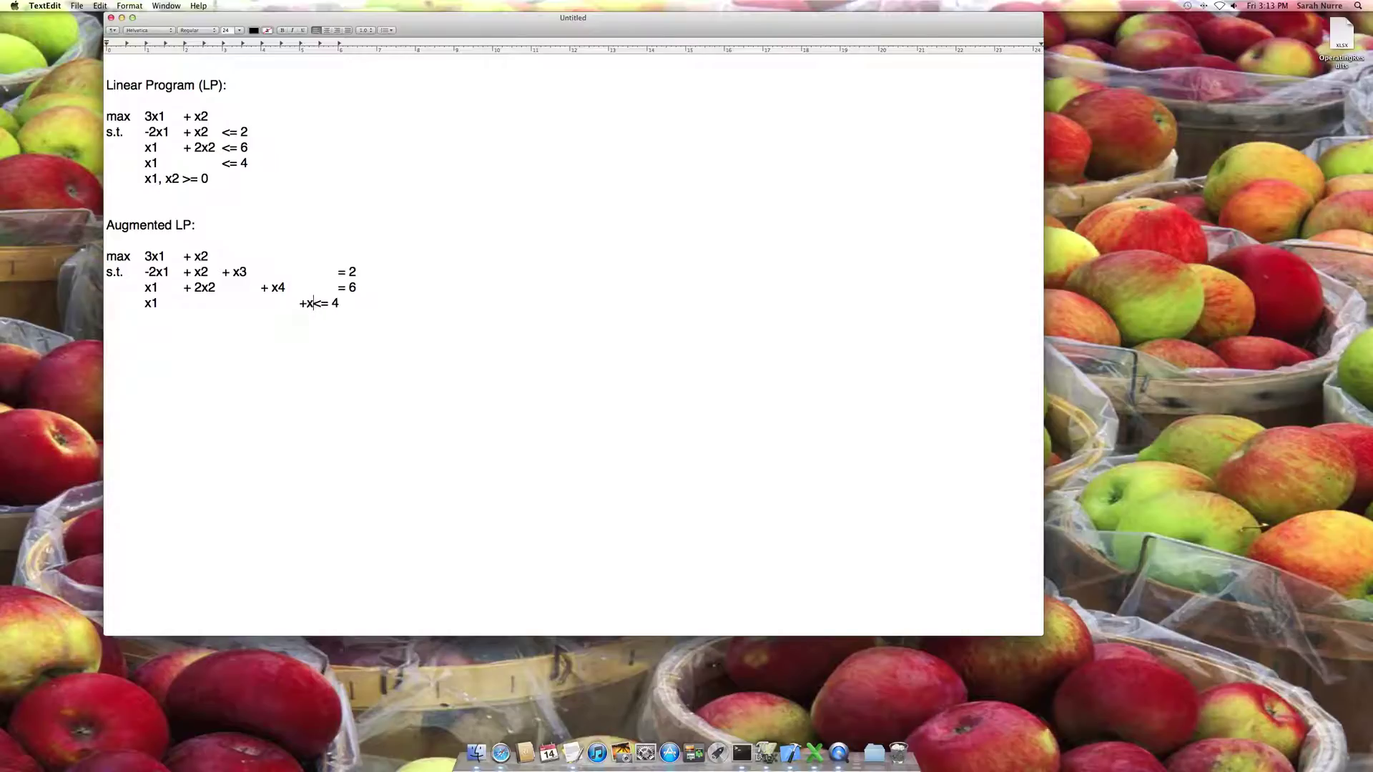
pyautogui.press('BackSpace')
pyautogui.write('x5')
pyautogui.press('Tab')
pyautogui.click(345, 303)
pyautogui.press('BackSpace')
# Copy the nonnegativity line below the augmented constraints and extend it to x1, x2, x3, x4, x5 >= 0
pyautogui.moveTo(208, 181); pyautogui.dragTo(144, 179)
pyautogui.press('super+c')
pyautogui.click(370, 303)
pyautogui.press('super+v')
pyautogui.click(179, 319)
pyautogui.write(', x3, x4, x5')
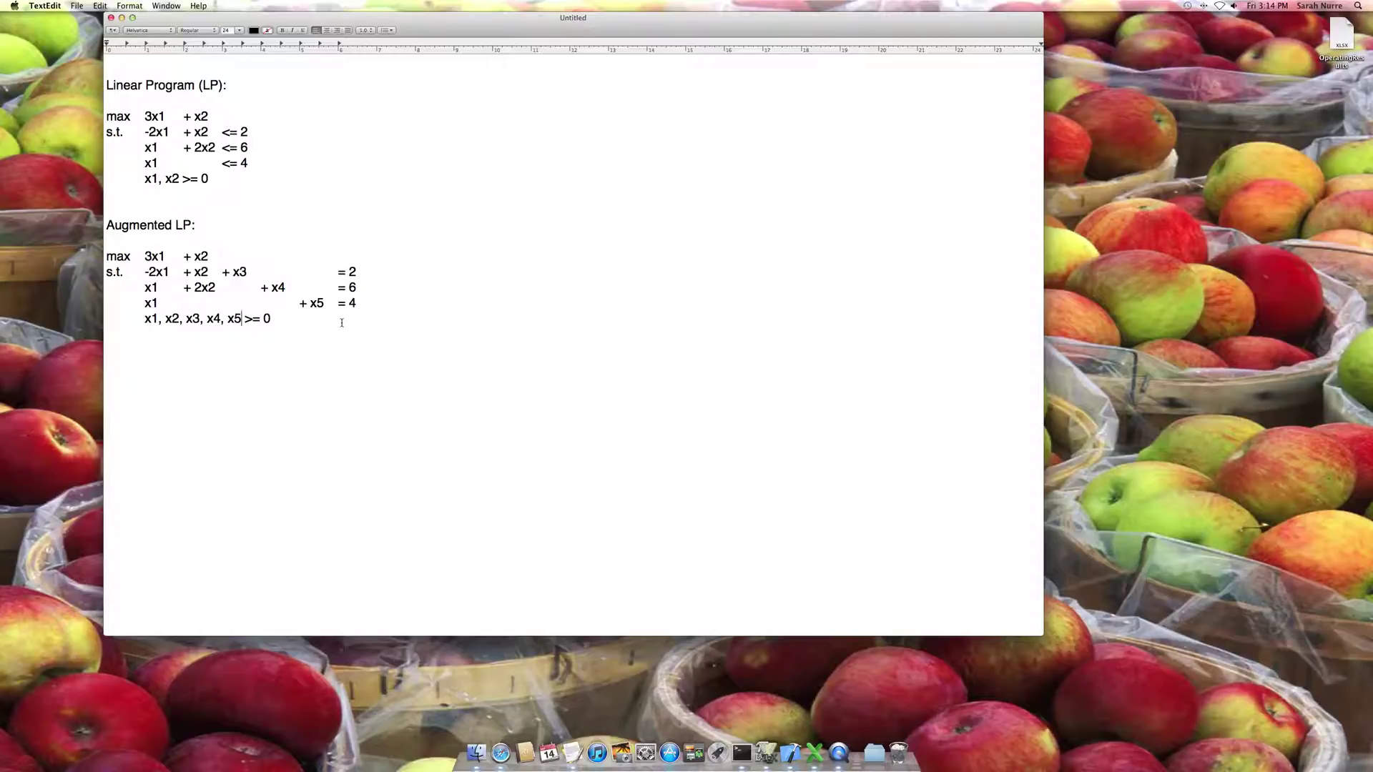
# Switch to InteractiveSimplexMethod.xlsx in Excel and examine the first tableau on the ThreeConstraints-Helper sheet
pyautogui.press('super+Tab')
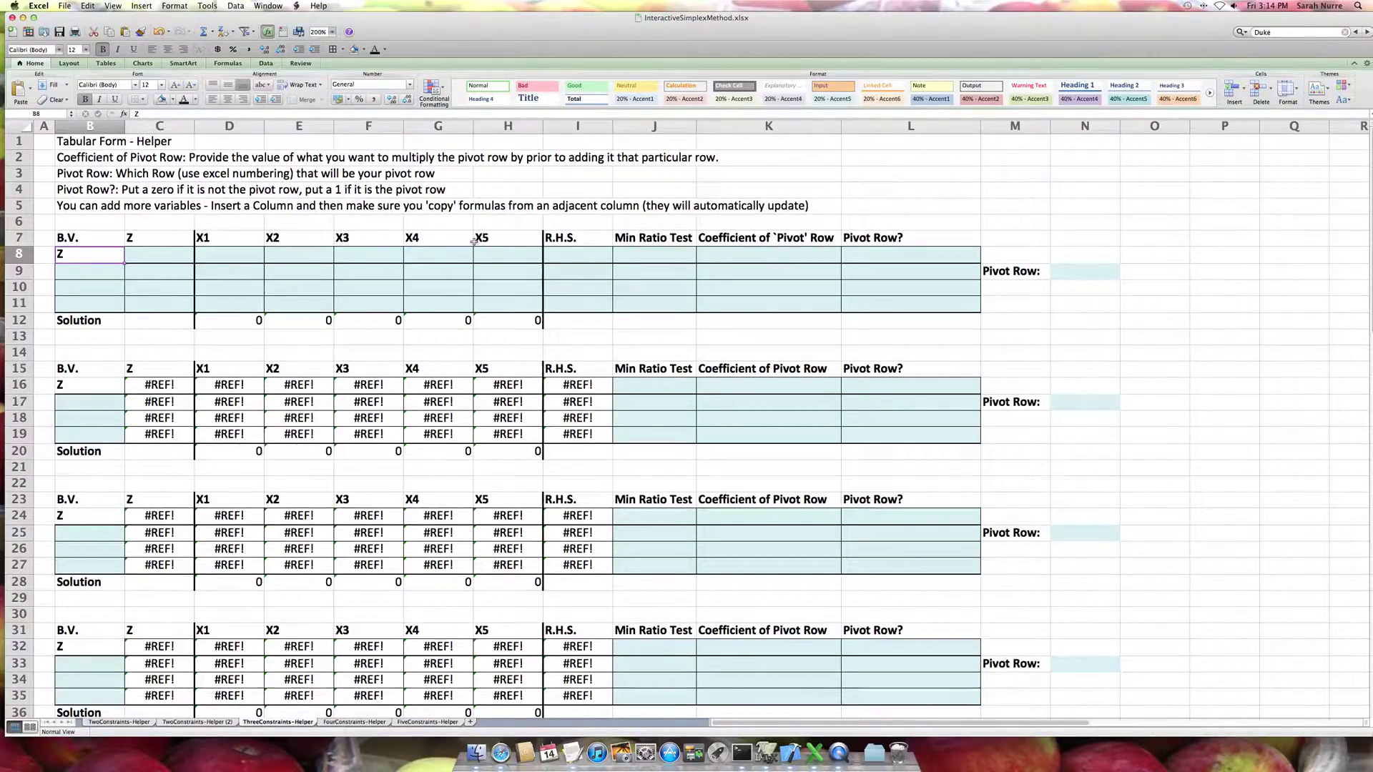
pyautogui.click(19, 319)
pyautogui.click(97, 320)
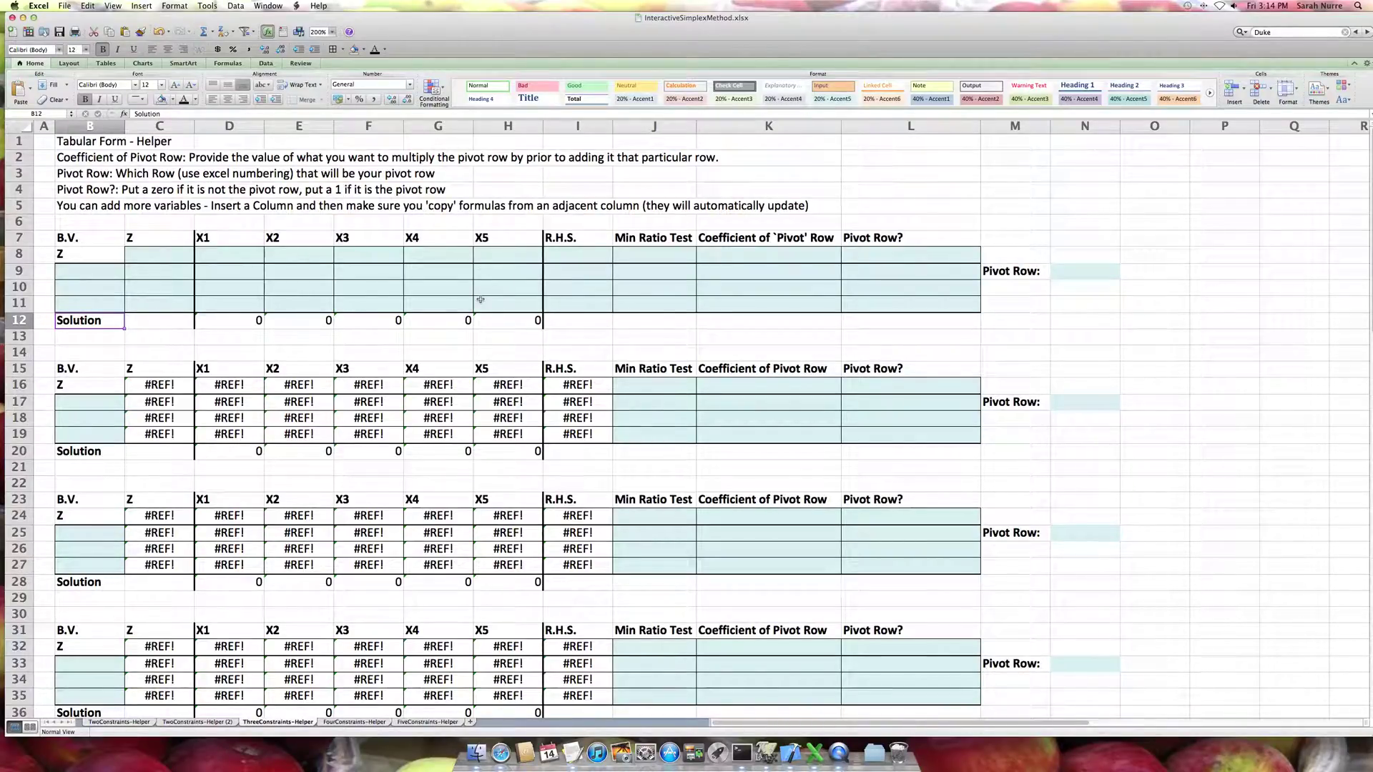
# Go back to the TextEdit document and check the objective coefficients of the augmented program
pyautogui.hotkey('ctrl', 'Left')
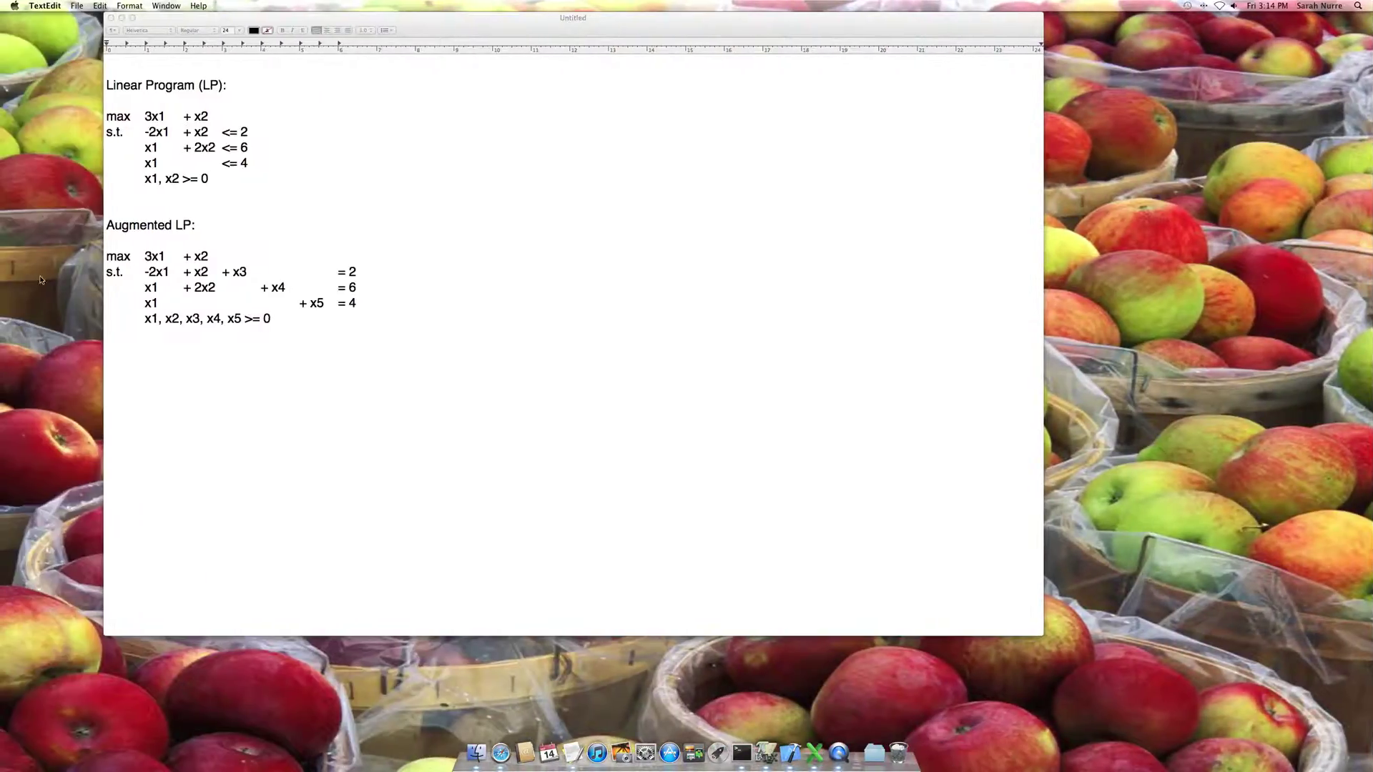
pyautogui.hotkey('ctrl', 'Left')
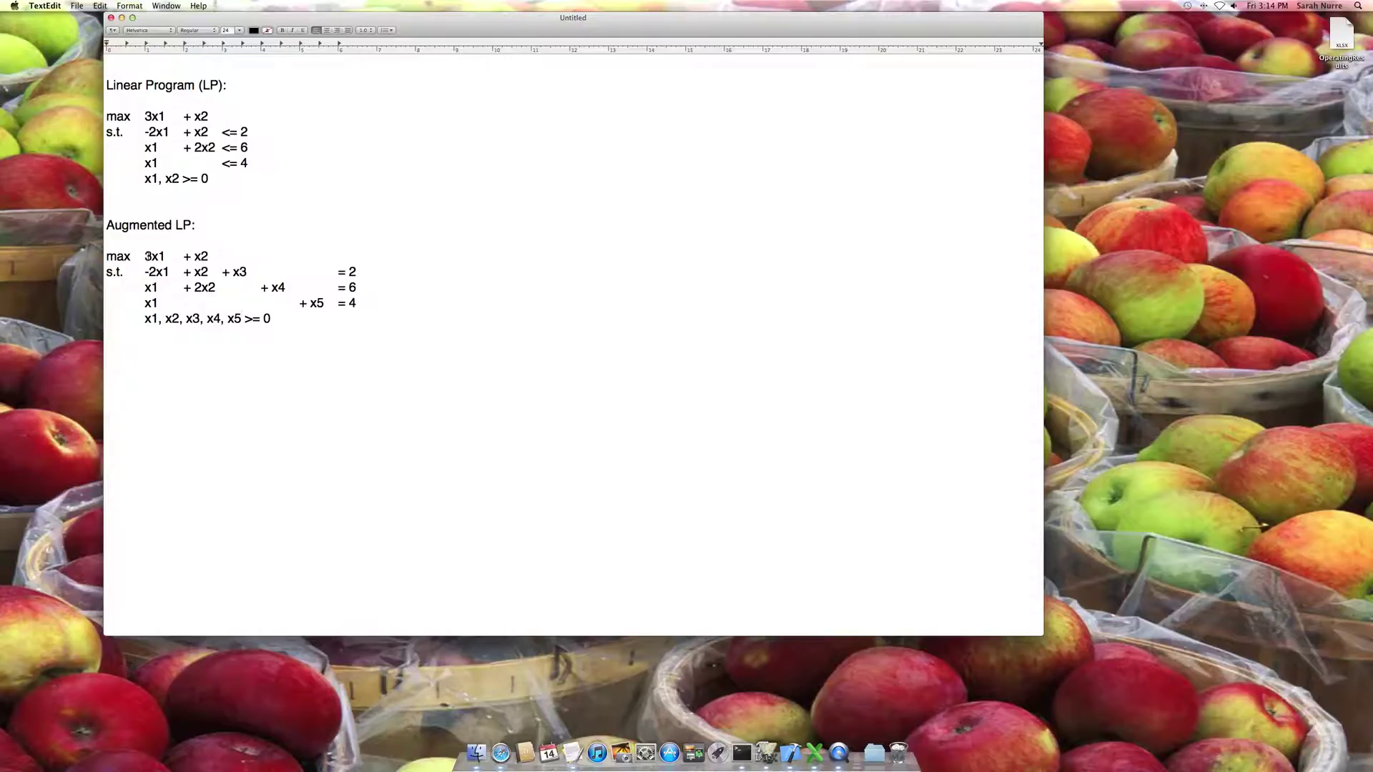
pyautogui.moveTo(144, 256); pyautogui.dragTo(205, 255)
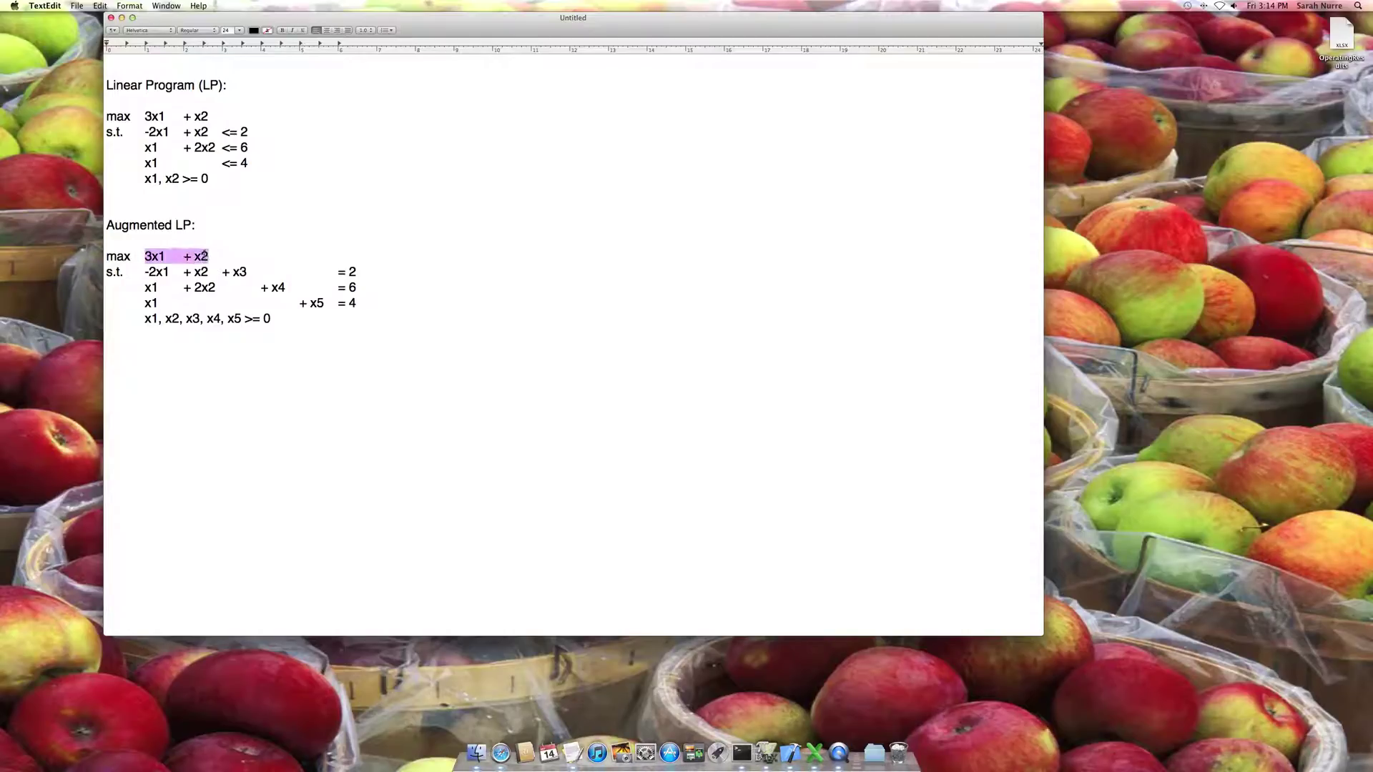
pyautogui.click(152, 258)
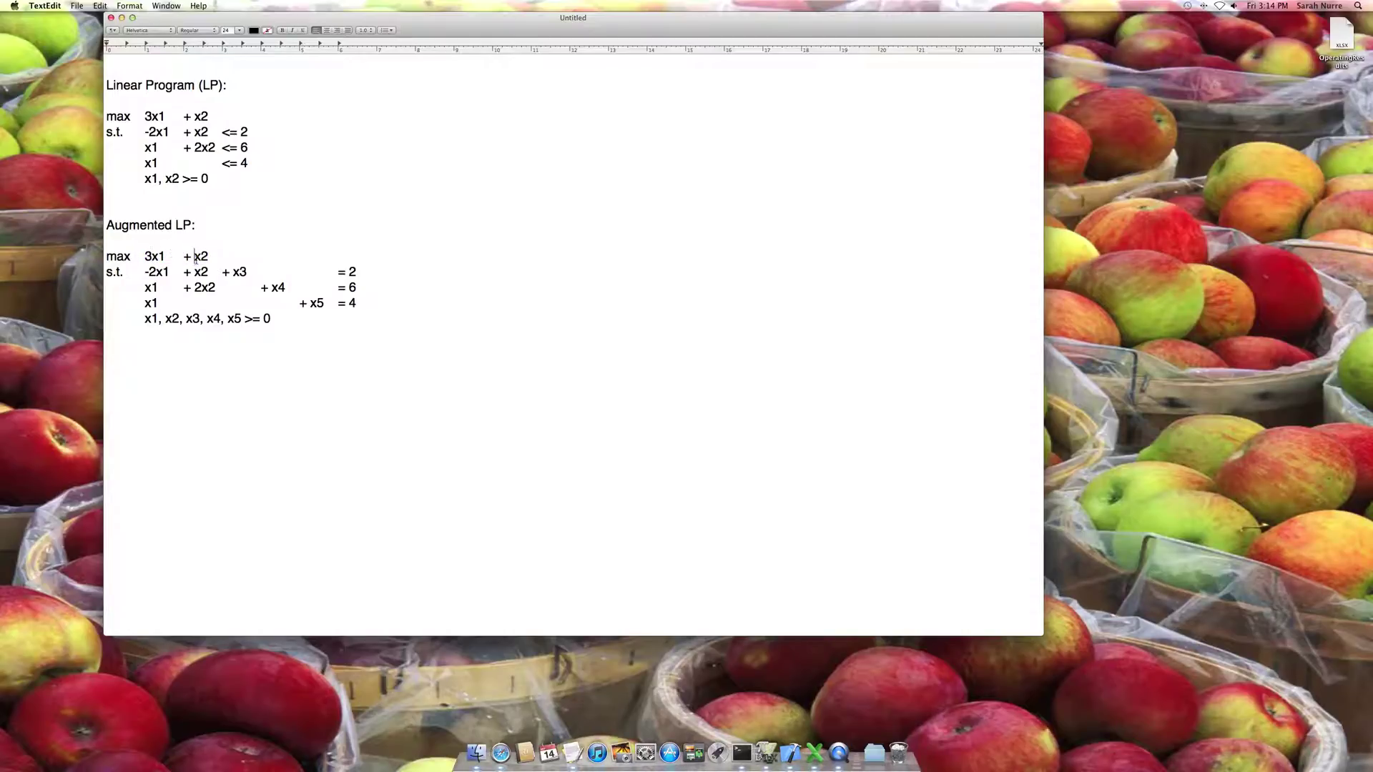
# In the Excel workbook, fill the first tableau's Z column with 1 in the Z row and 0 in the three rows below
pyautogui.hotkey('ctrl', 'Right')
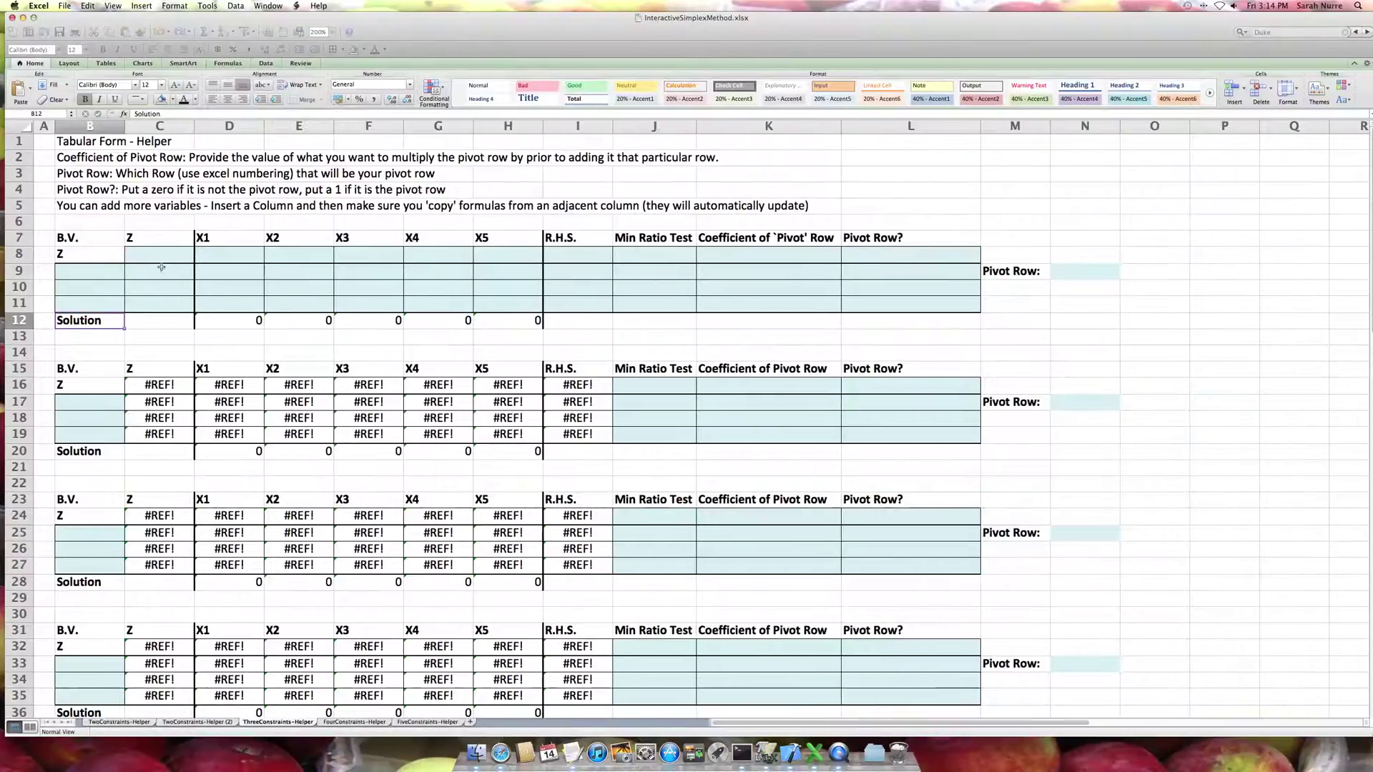
pyautogui.click(174, 254)
pyautogui.write('1')
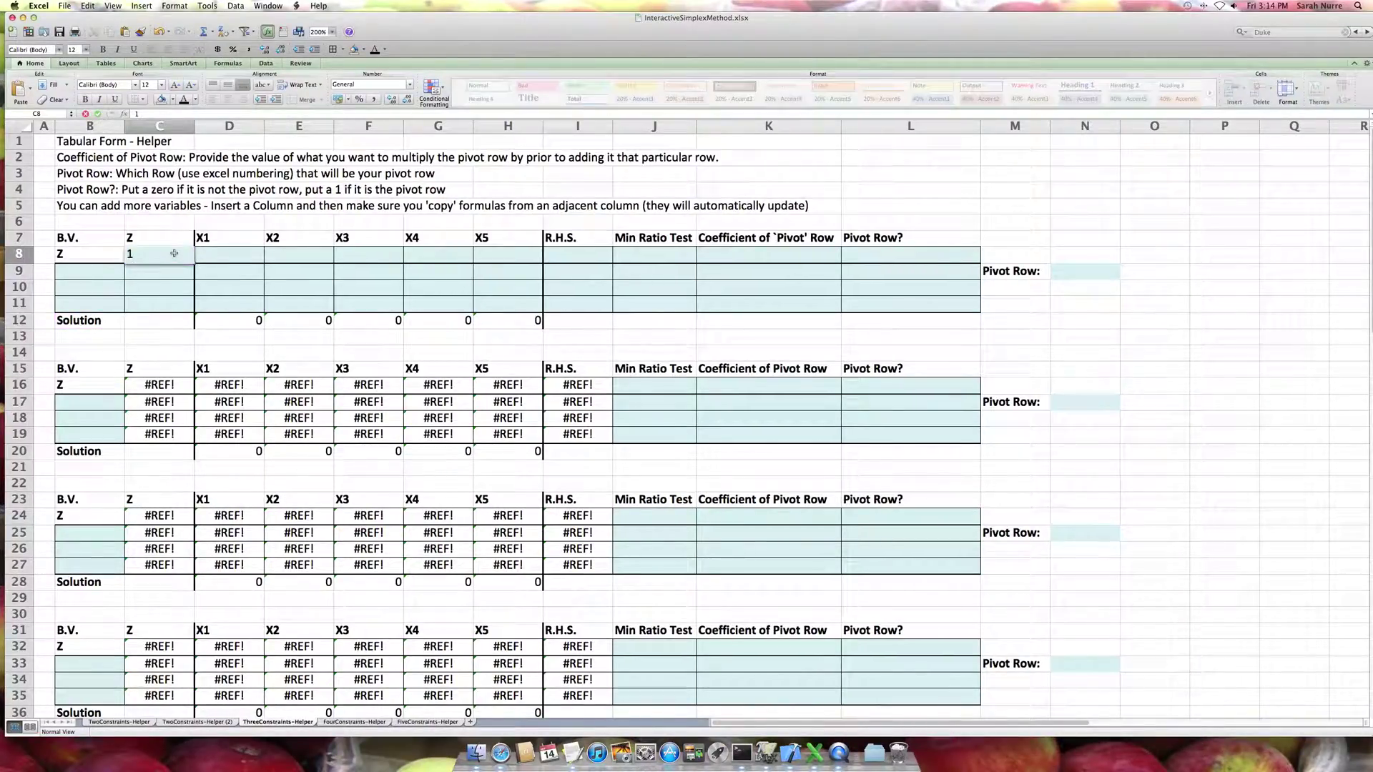
pyautogui.press('Return')
pyautogui.write('0')
pyautogui.press('Return')
pyautogui.write('0')
pyautogui.press('Return')
pyautogui.write('0')
pyautogui.press('Return')
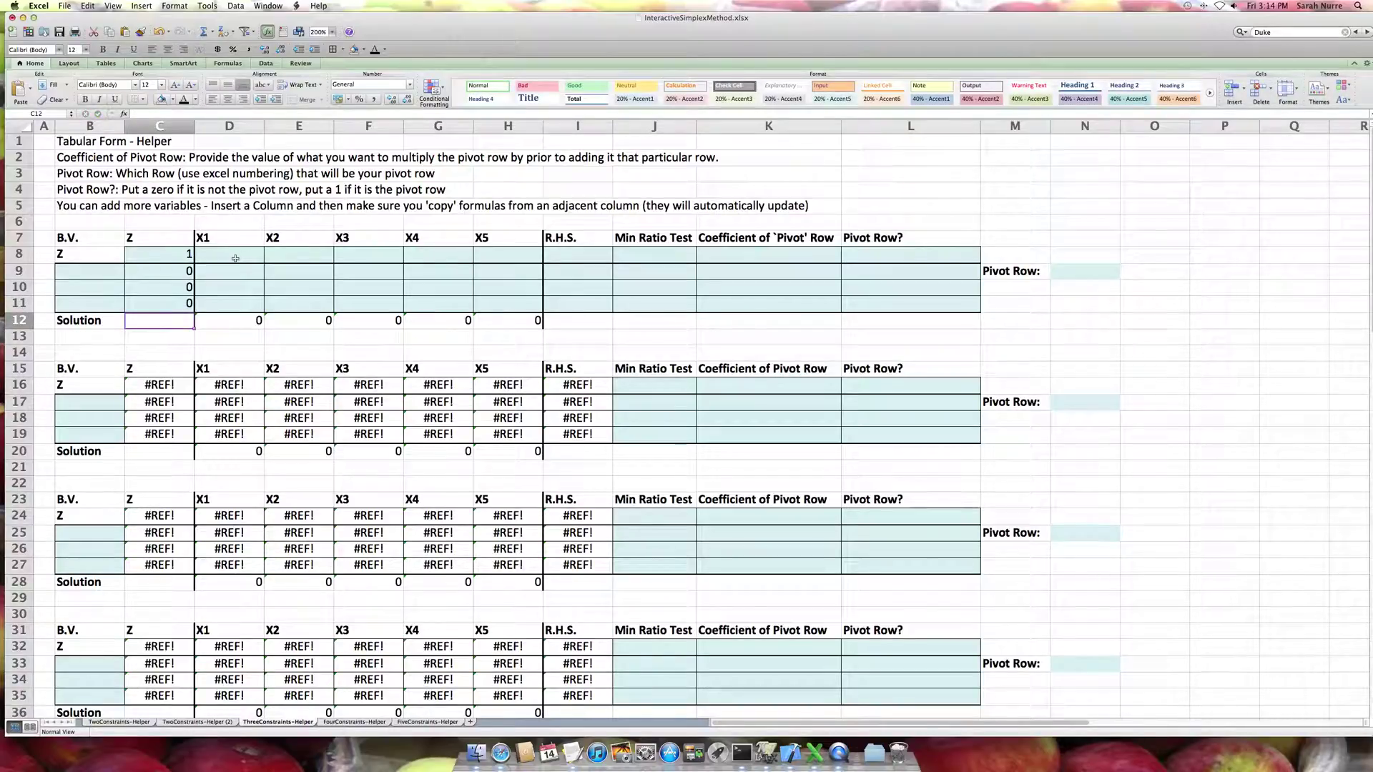
# Enter -3 as the X1 coefficient in the Z row of the first tableau
pyautogui.click(236, 258)
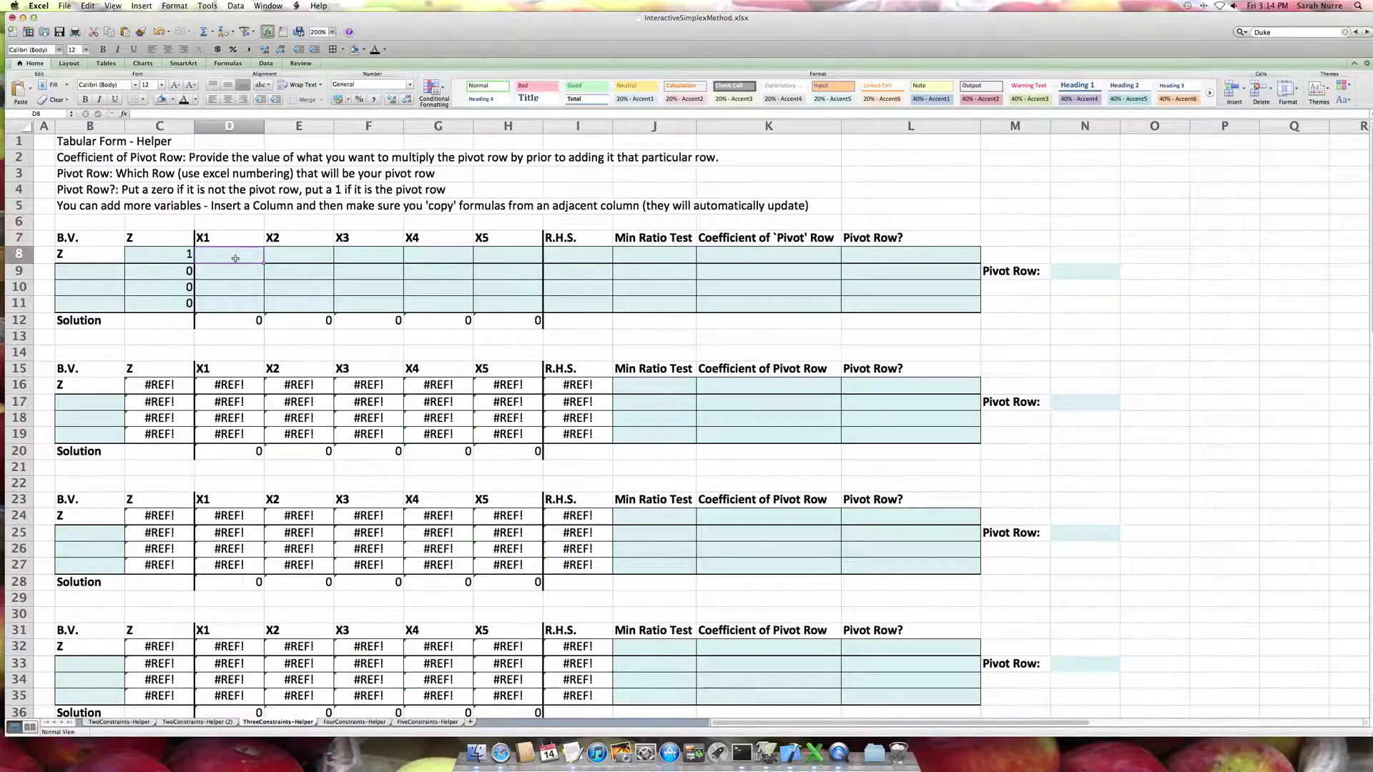
pyautogui.write('-3')
pyautogui.press('Return')
pyautogui.click(235, 258)
pyautogui.click(163, 241)
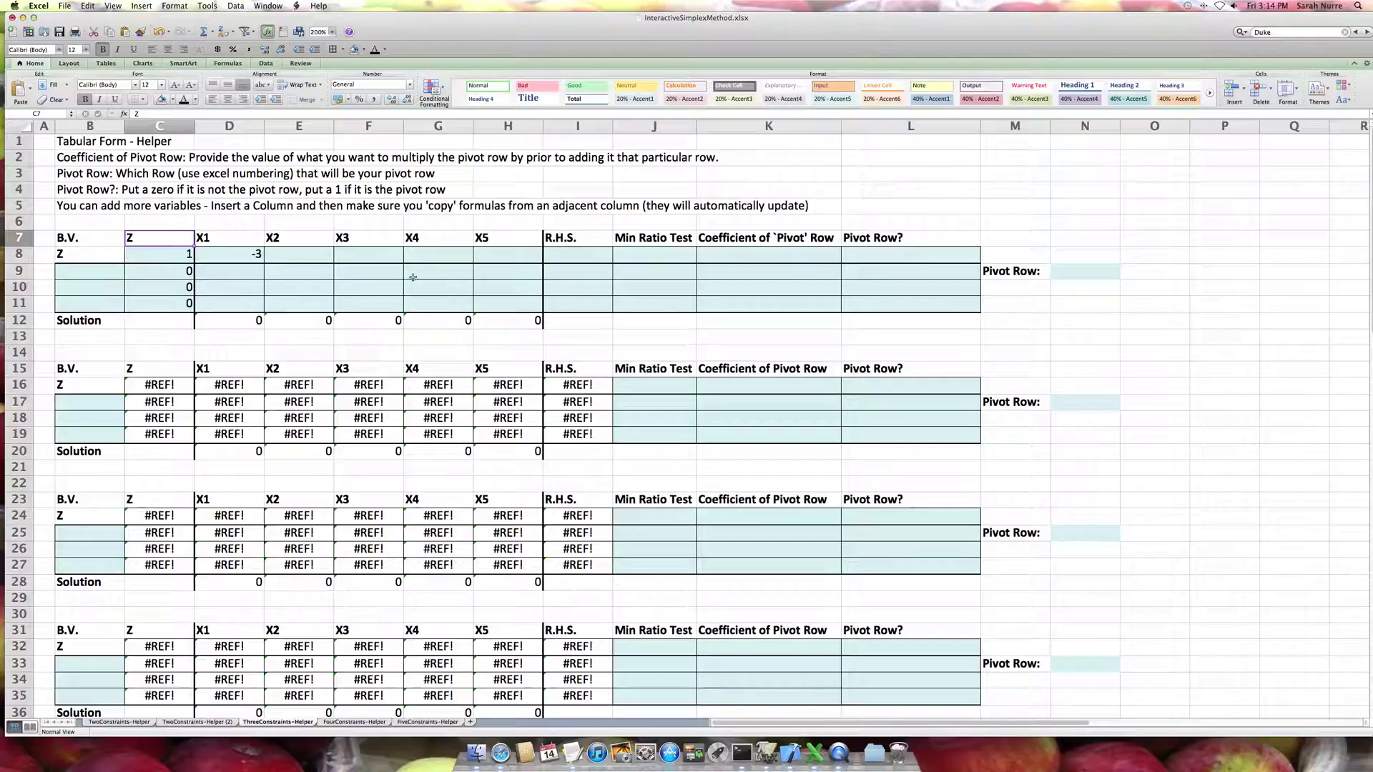
pyautogui.press('Down')
pyautogui.press('Right')
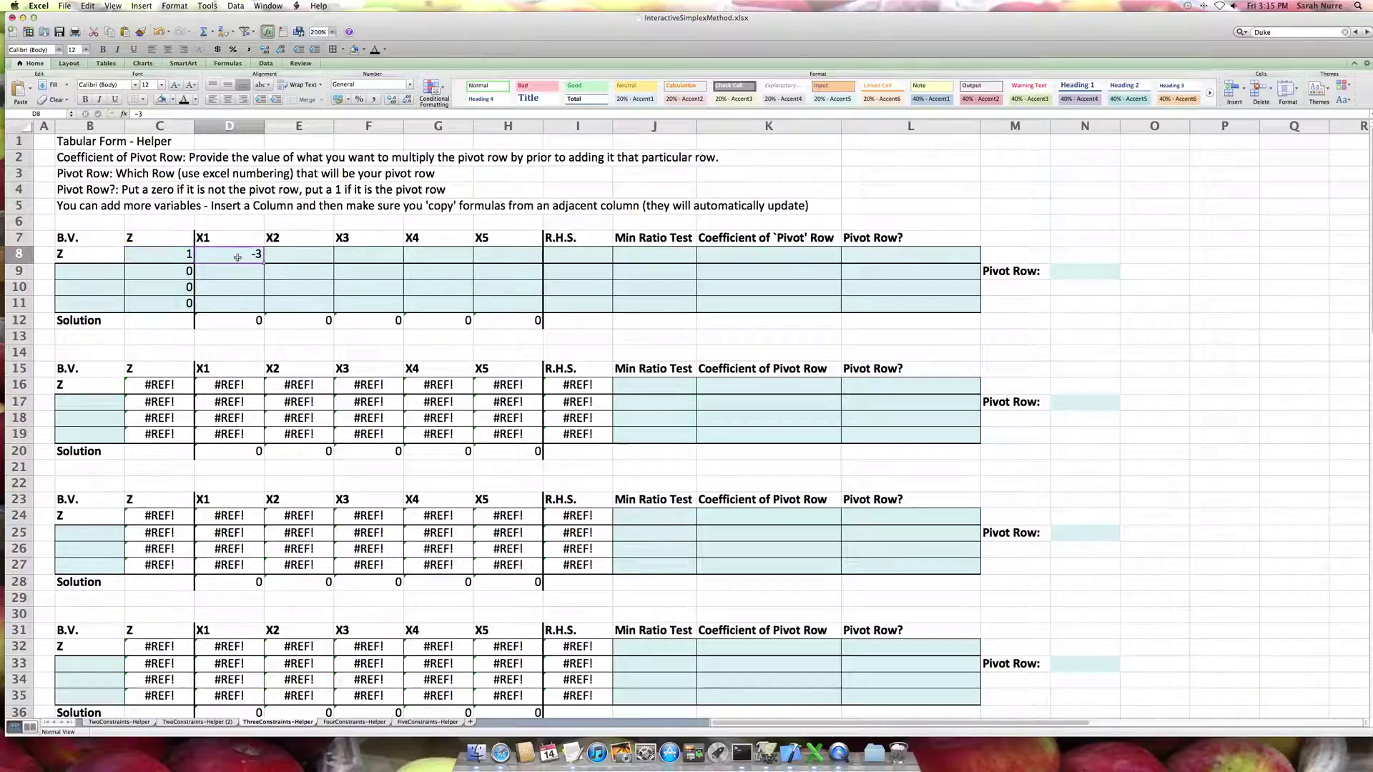
# Complete the Z row's variable coefficients with -1 for X2 and 0 for X3, X4 and X5
pyautogui.click(317, 255)
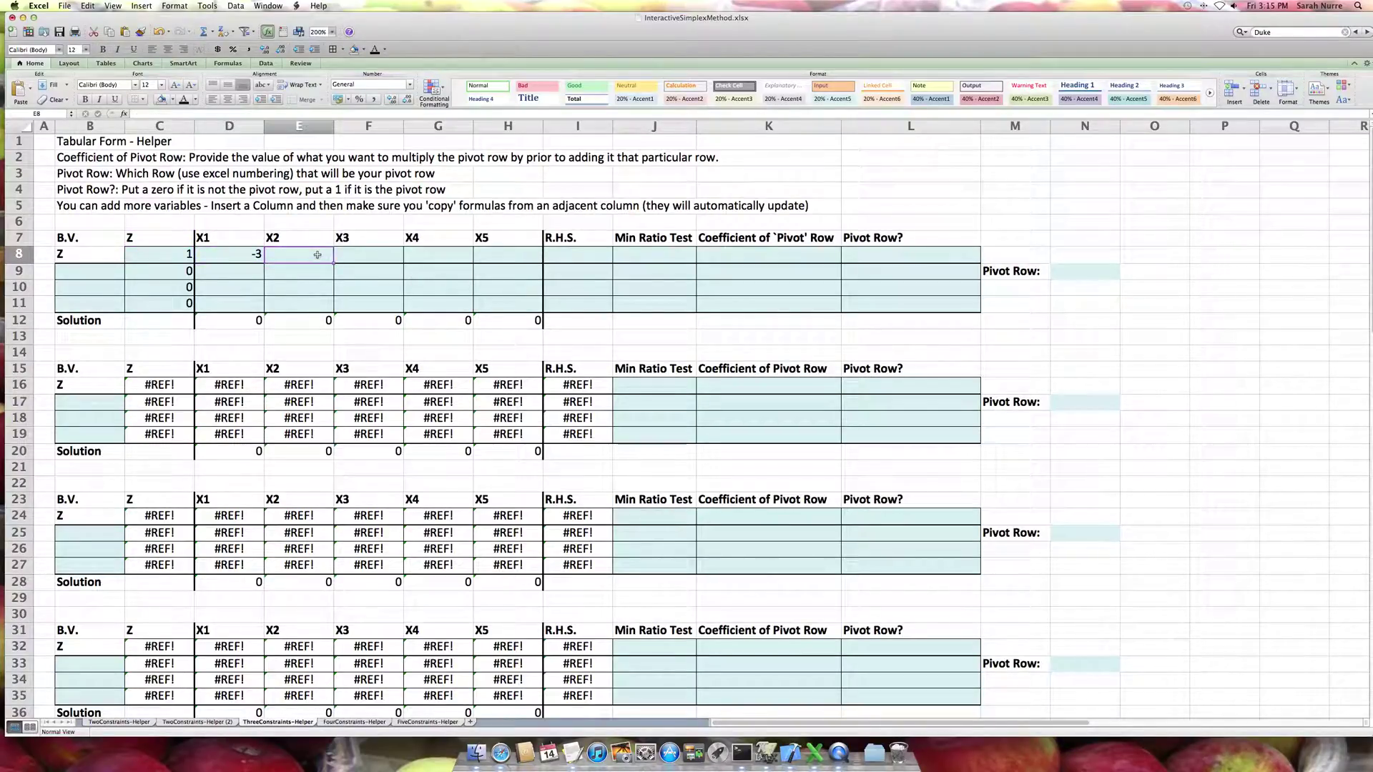
pyautogui.write('-1')
pyautogui.press('Tab')
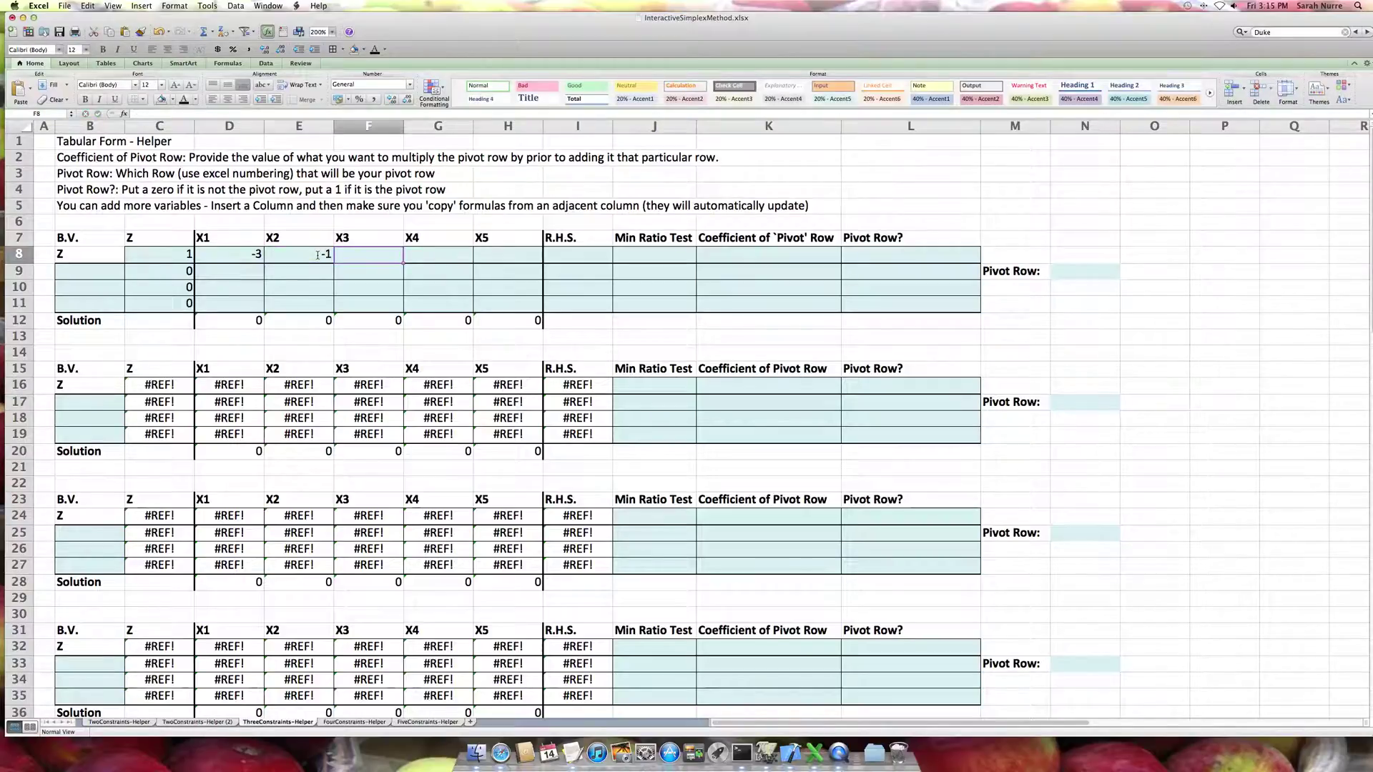
pyautogui.write('0')
pyautogui.press('Tab')
pyautogui.write('0')
pyautogui.press('Tab')
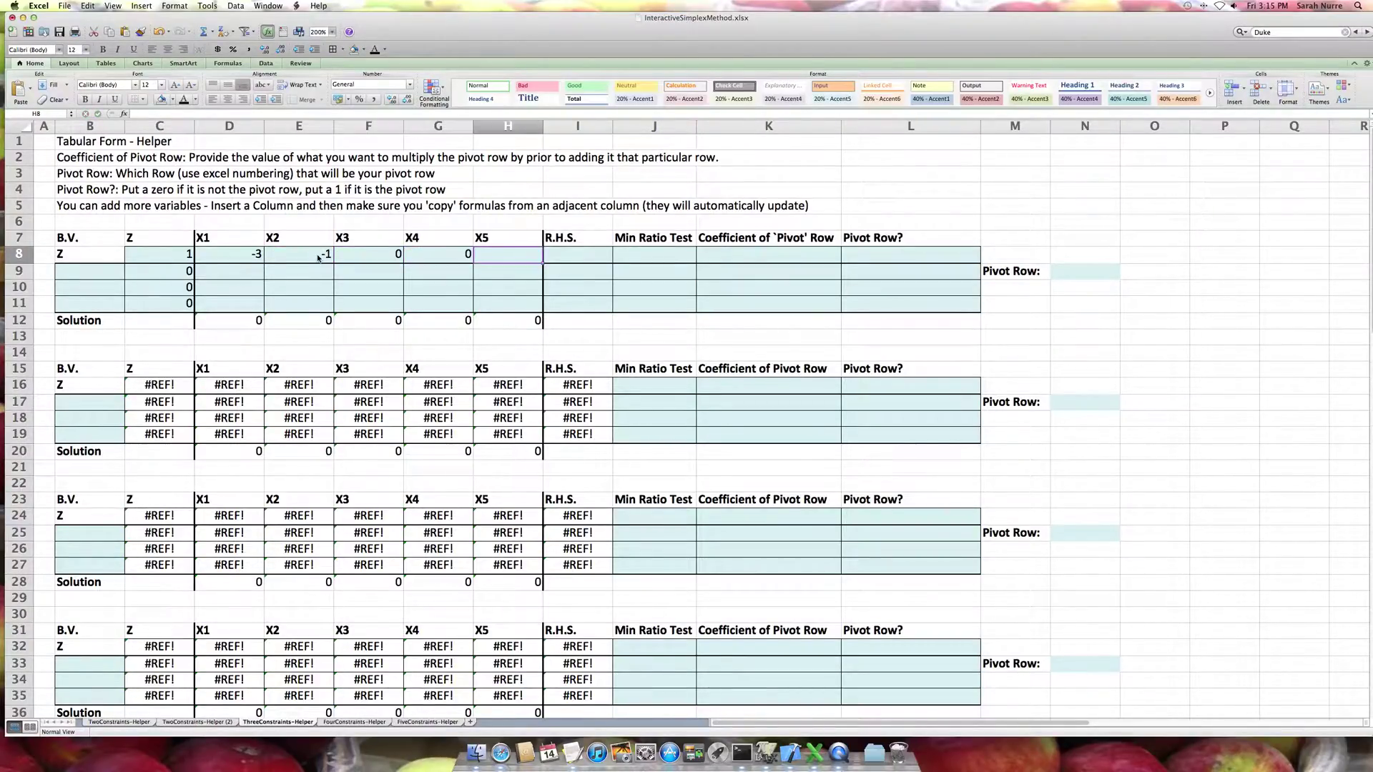
pyautogui.write('0')
pyautogui.press('Return')
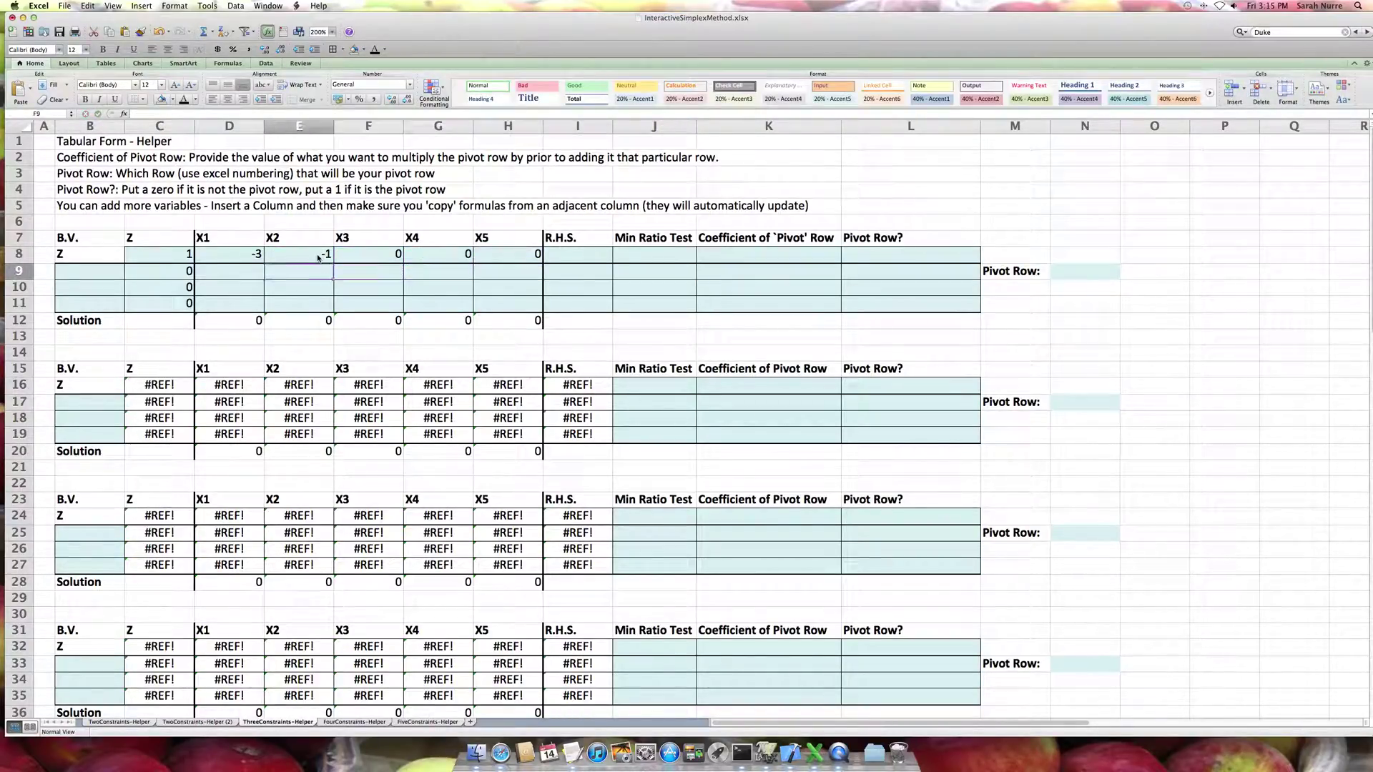
# After checking the first constraint in TextEdit, fill row 9 with -2, 1, 1, 0, 0 for X1 to X5 and 2 for R.H.S
pyautogui.press('Left')
pyautogui.hotkey('ctrl', 'Left')
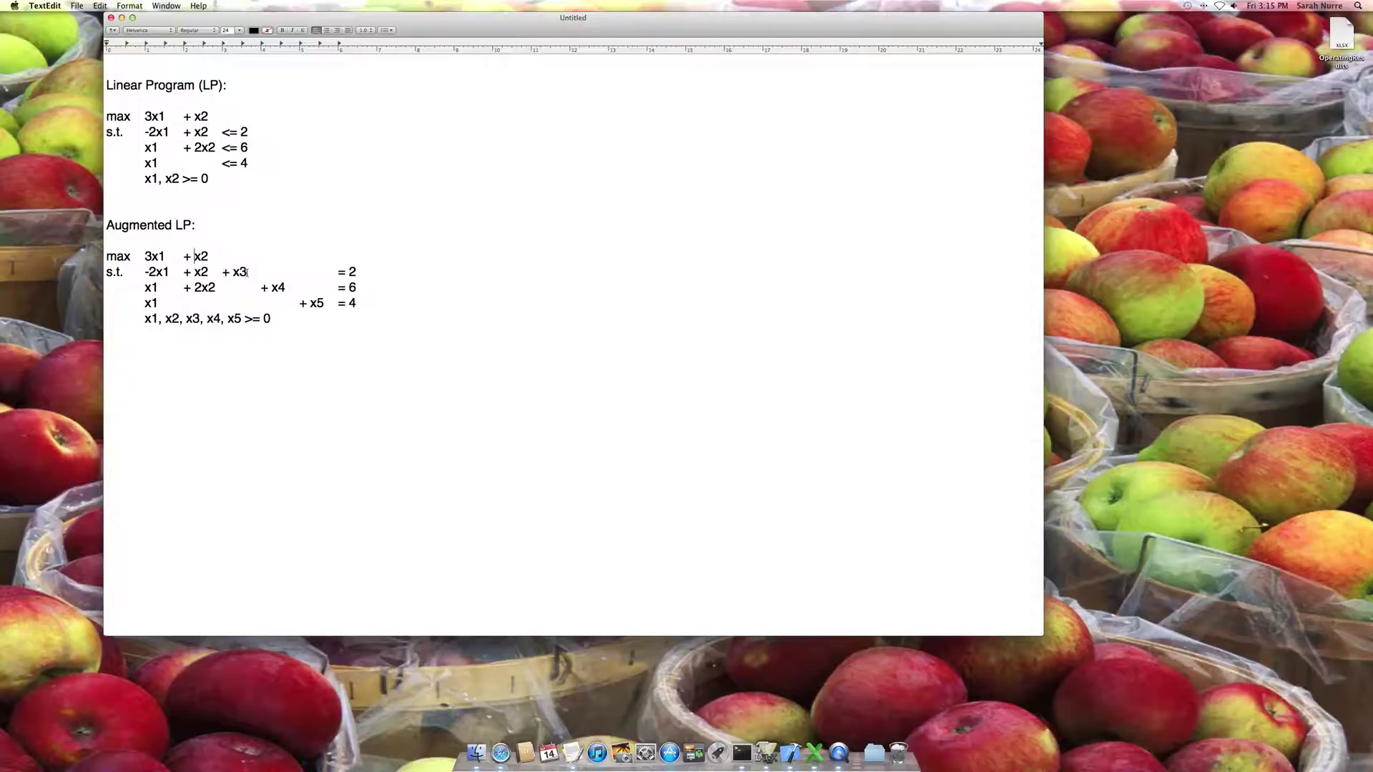
pyautogui.hotkey('ctrl', 'Right')
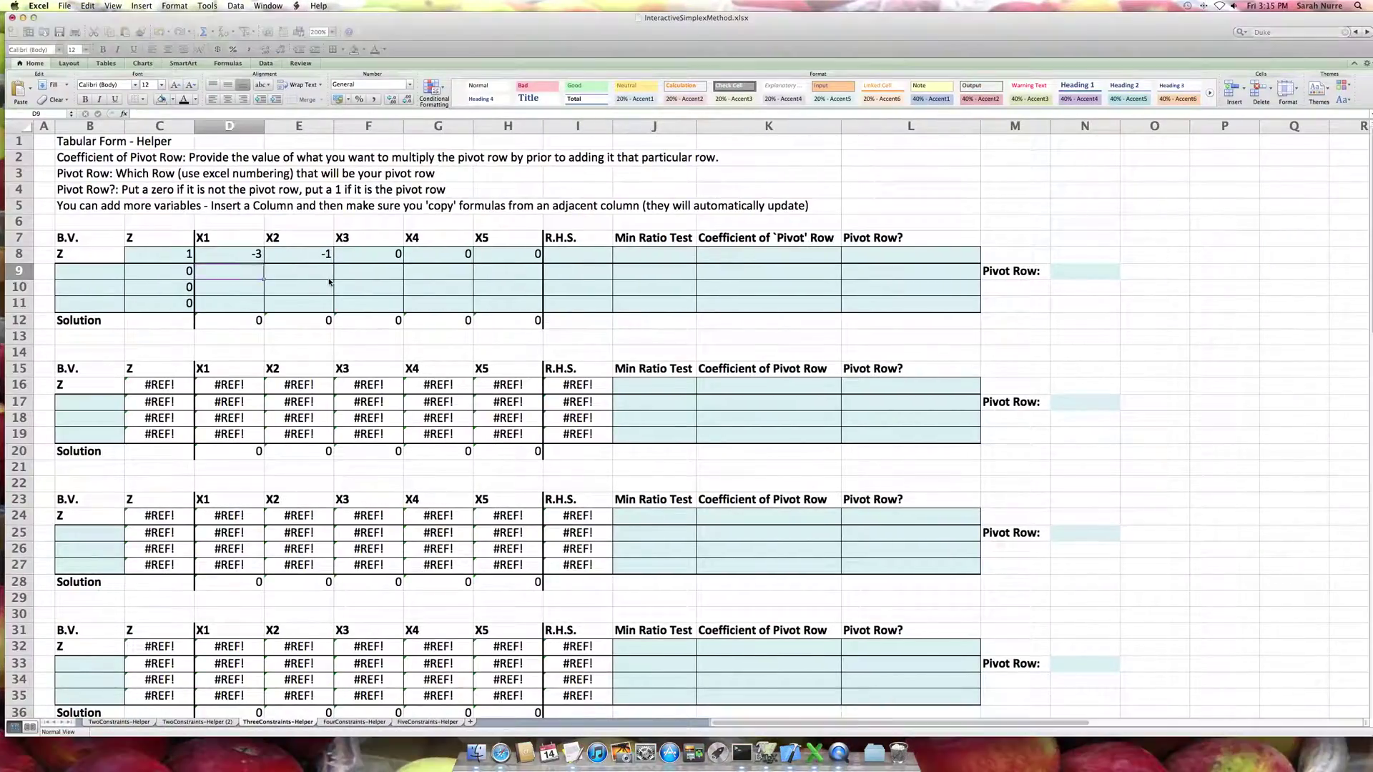
pyautogui.write('-2')
pyautogui.press('Tab')
pyautogui.write('1')
pyautogui.press('Tab')
pyautogui.write('1')
pyautogui.press('Tab')
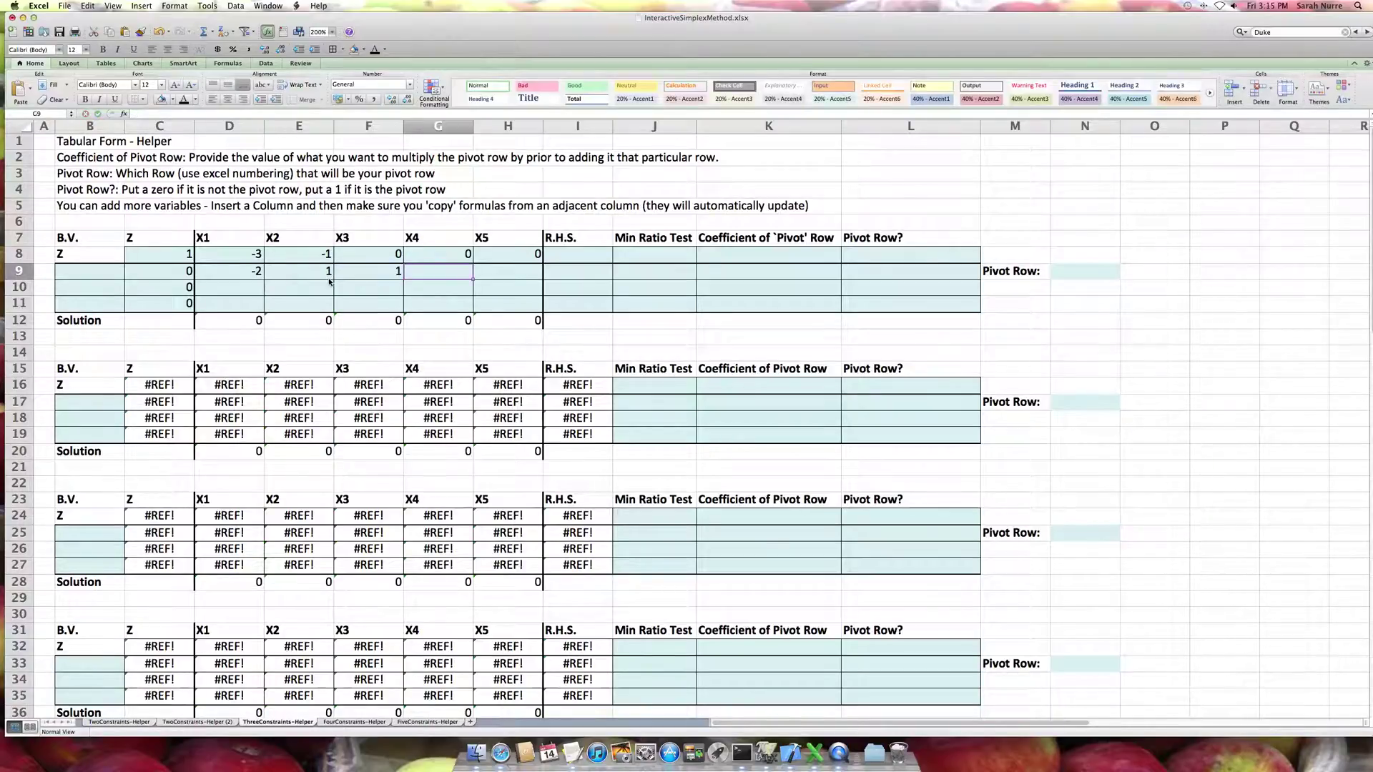
pyautogui.write('0')
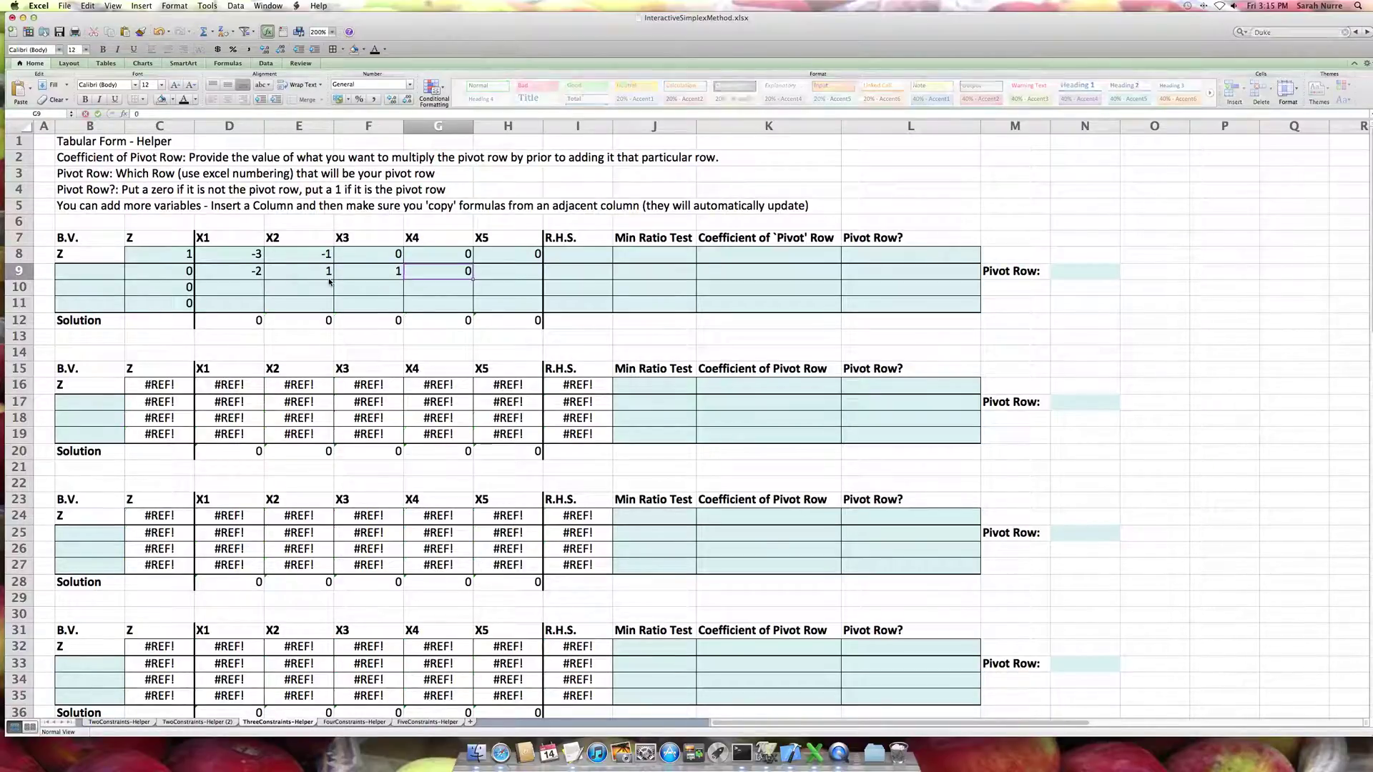
pyautogui.press('Tab')
pyautogui.write('0')
pyautogui.press('Tab')
pyautogui.write('2')
pyautogui.press('Return')
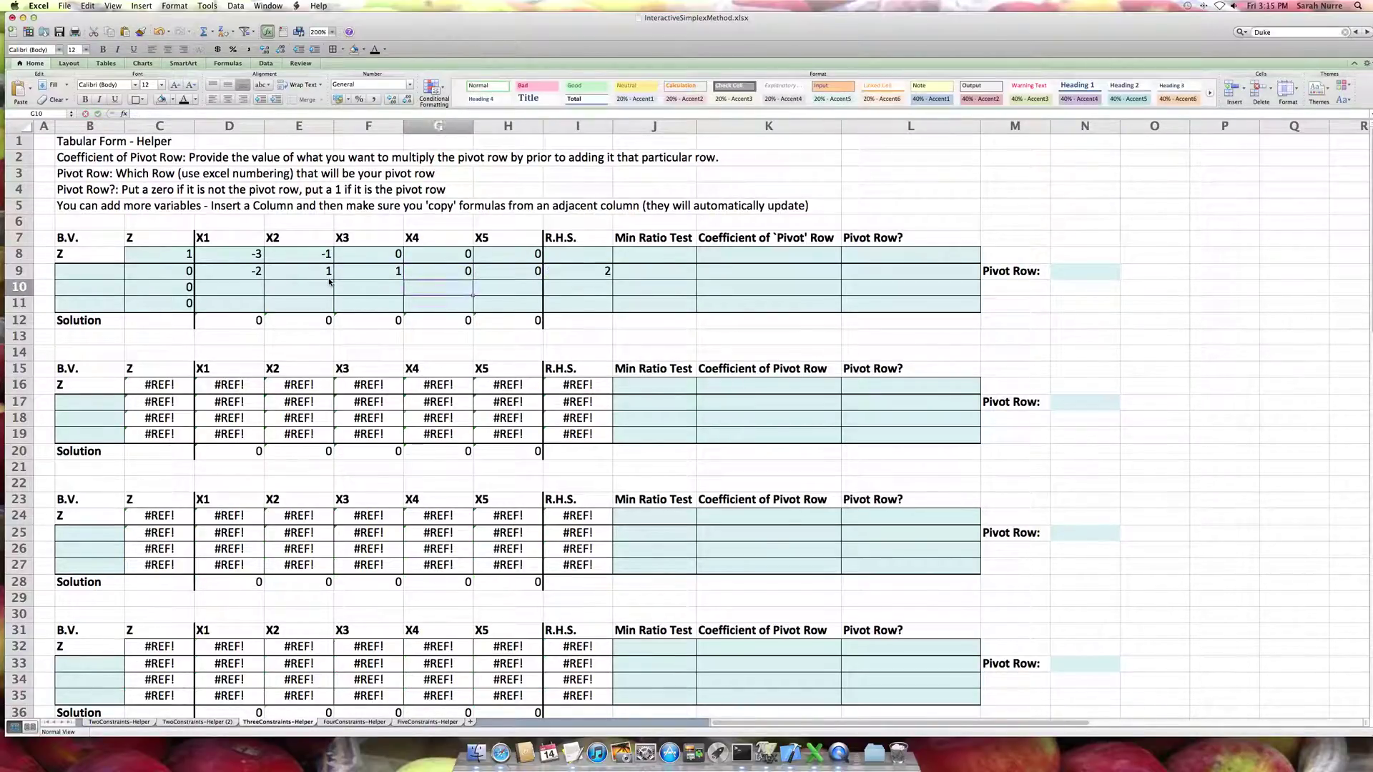
# After checking the second constraint in TextEdit, fill row 10 with 1, 2, 0, 1, 0 for X1 to X5 and 6 for R.H.S
pyautogui.hotkey('ctrl', 'Left')
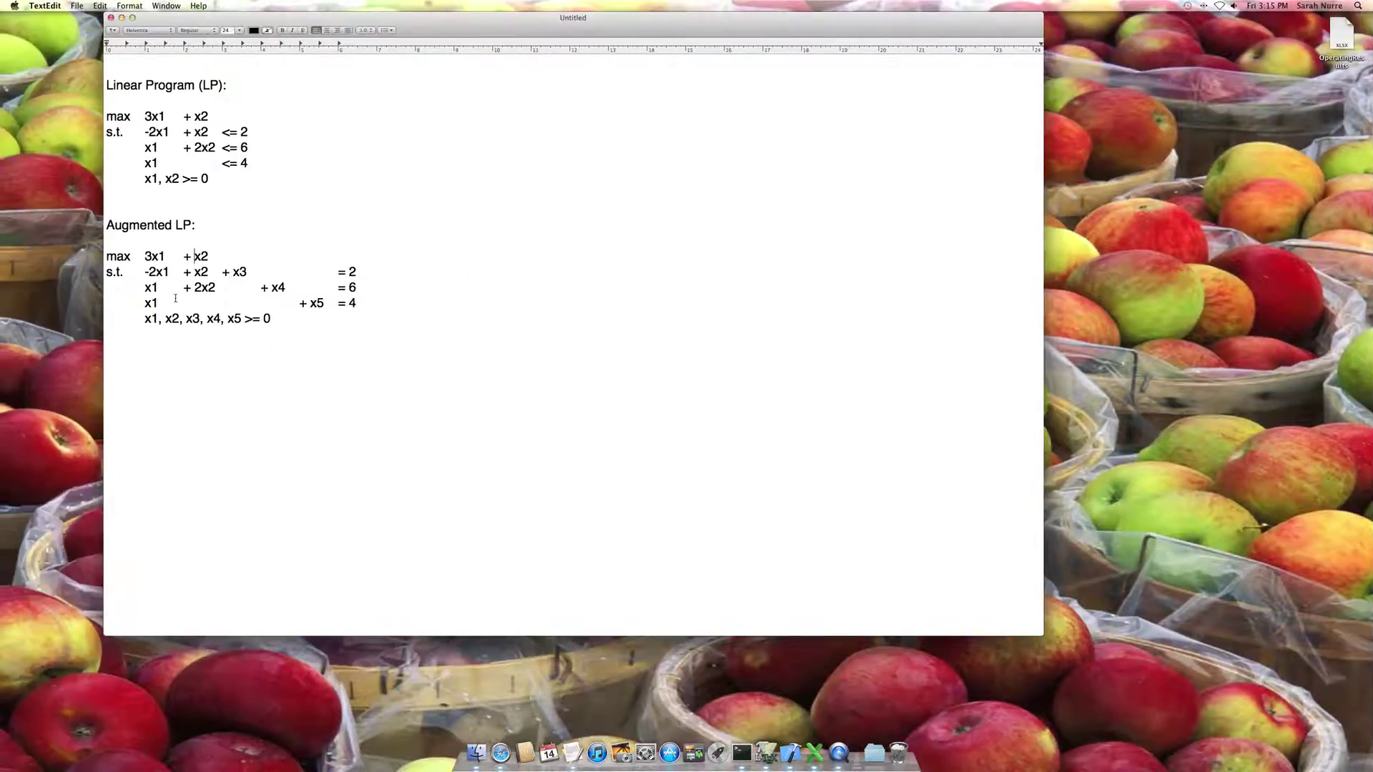
pyautogui.click(277, 287)
pyautogui.hotkey('ctrl', 'Right')
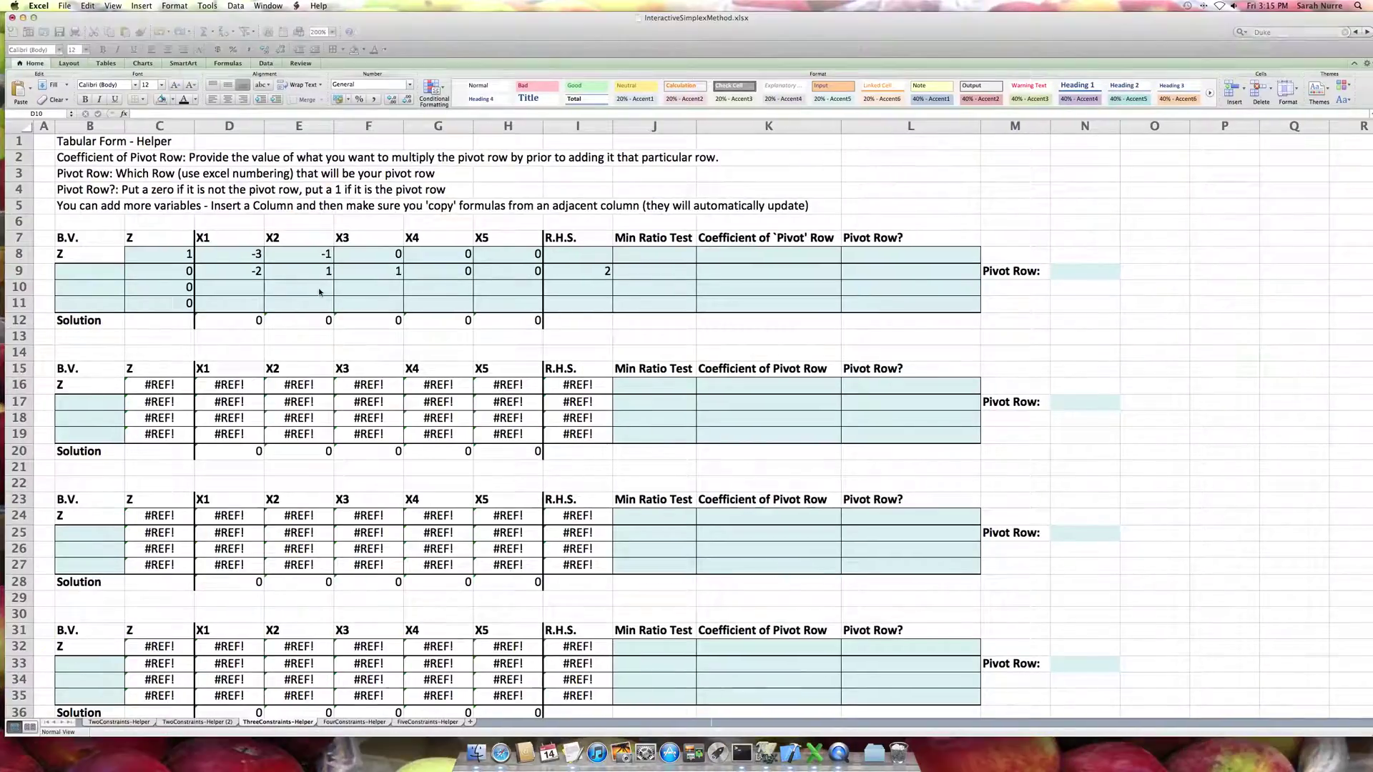
pyautogui.write('1')
pyautogui.press('Tab')
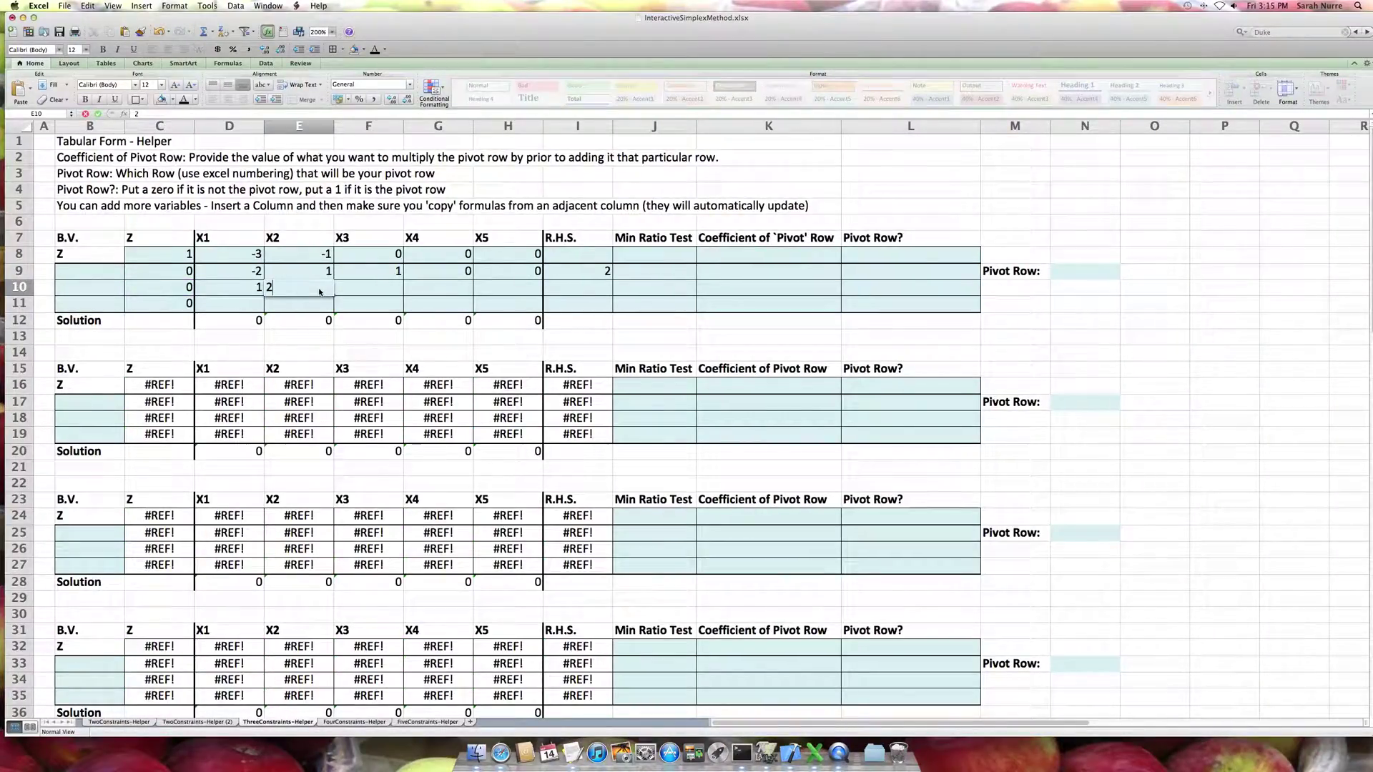
pyautogui.write('2')
pyautogui.press('Tab')
pyautogui.write('0')
pyautogui.press('Tab')
pyautogui.write('1')
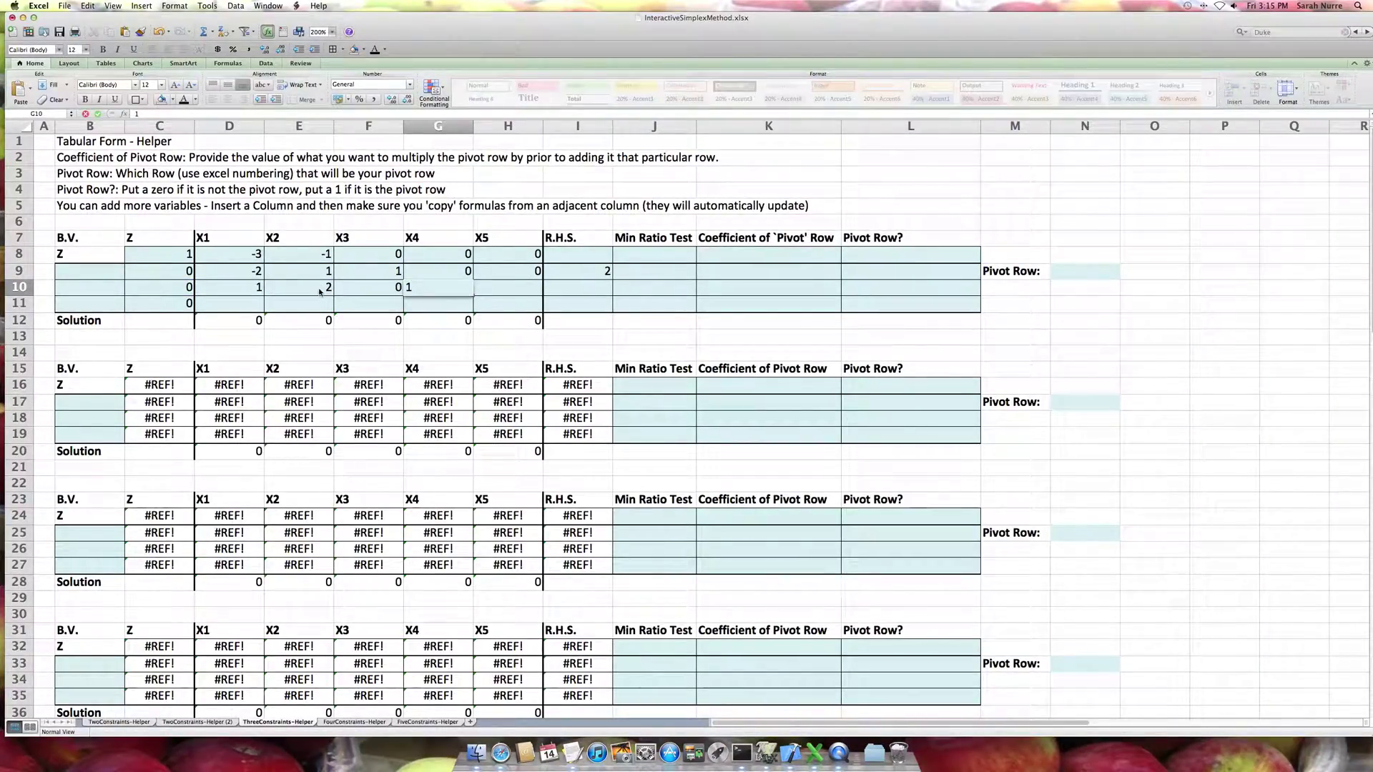
pyautogui.press('Tab')
pyautogui.write('0')
pyautogui.press('Tab')
pyautogui.write('6')
pyautogui.press('Return')
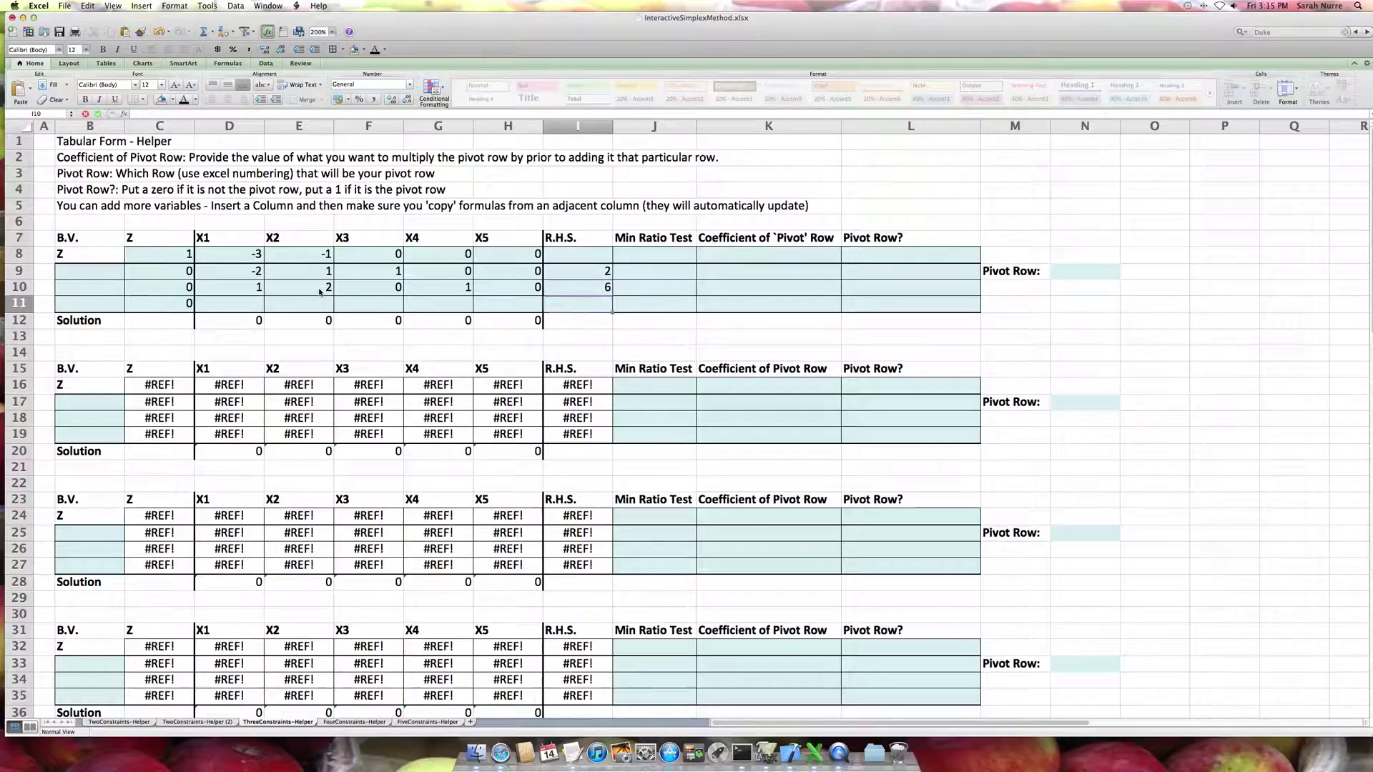
# After checking the third constraint in TextEdit, fill row 11 with 1, 0, 0, 0, 1 for X1 to X5 and 4 for R.H.S
pyautogui.hotkey('ctrl', 'Left')
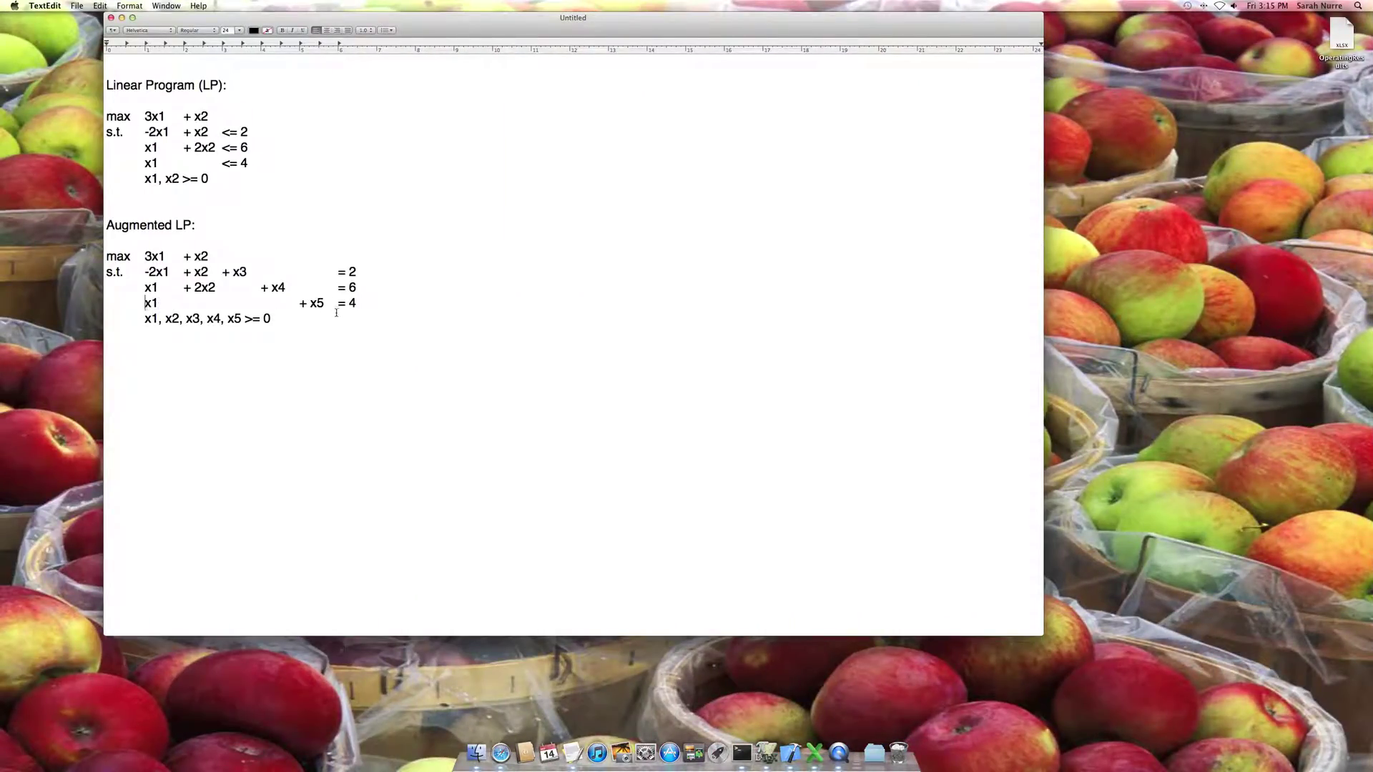
pyautogui.hotkey('ctrl', 'Right')
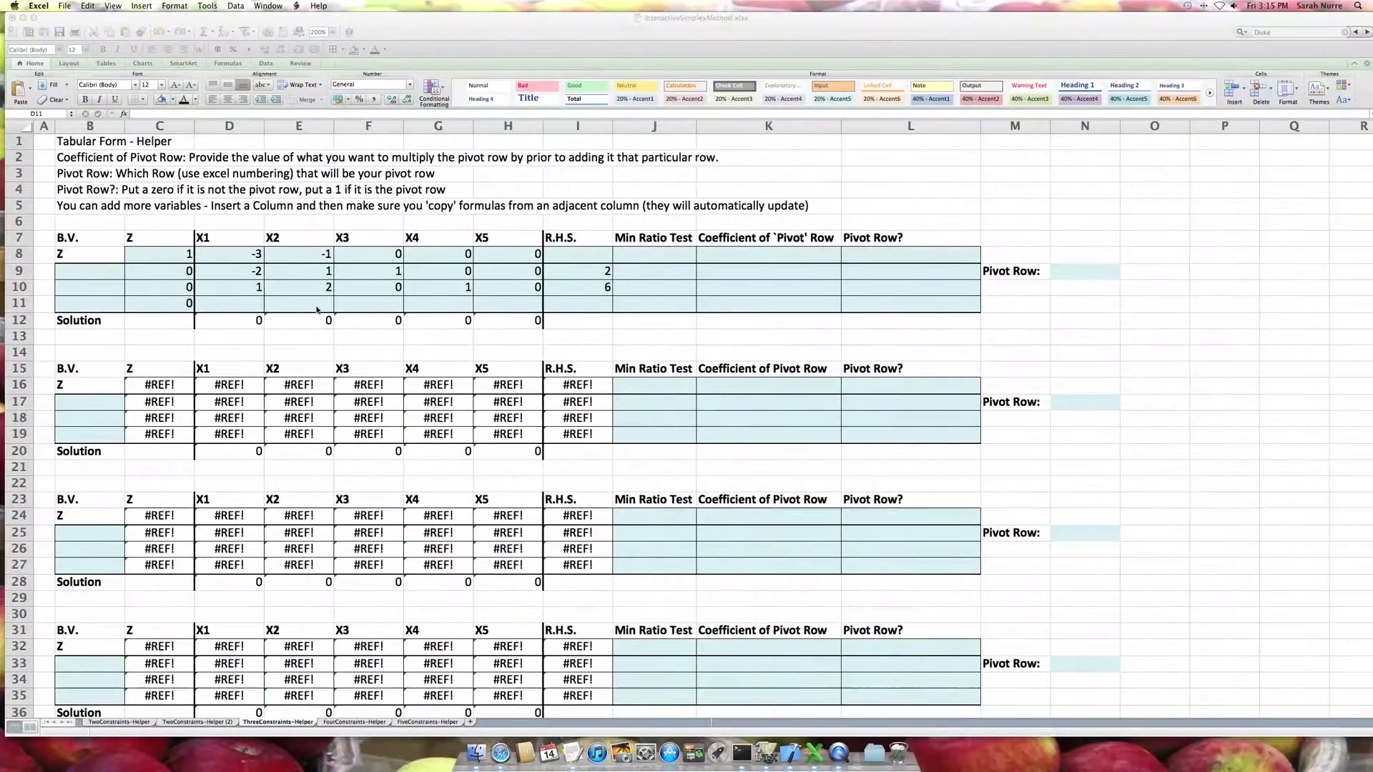
pyautogui.write('1')
pyautogui.press('Tab')
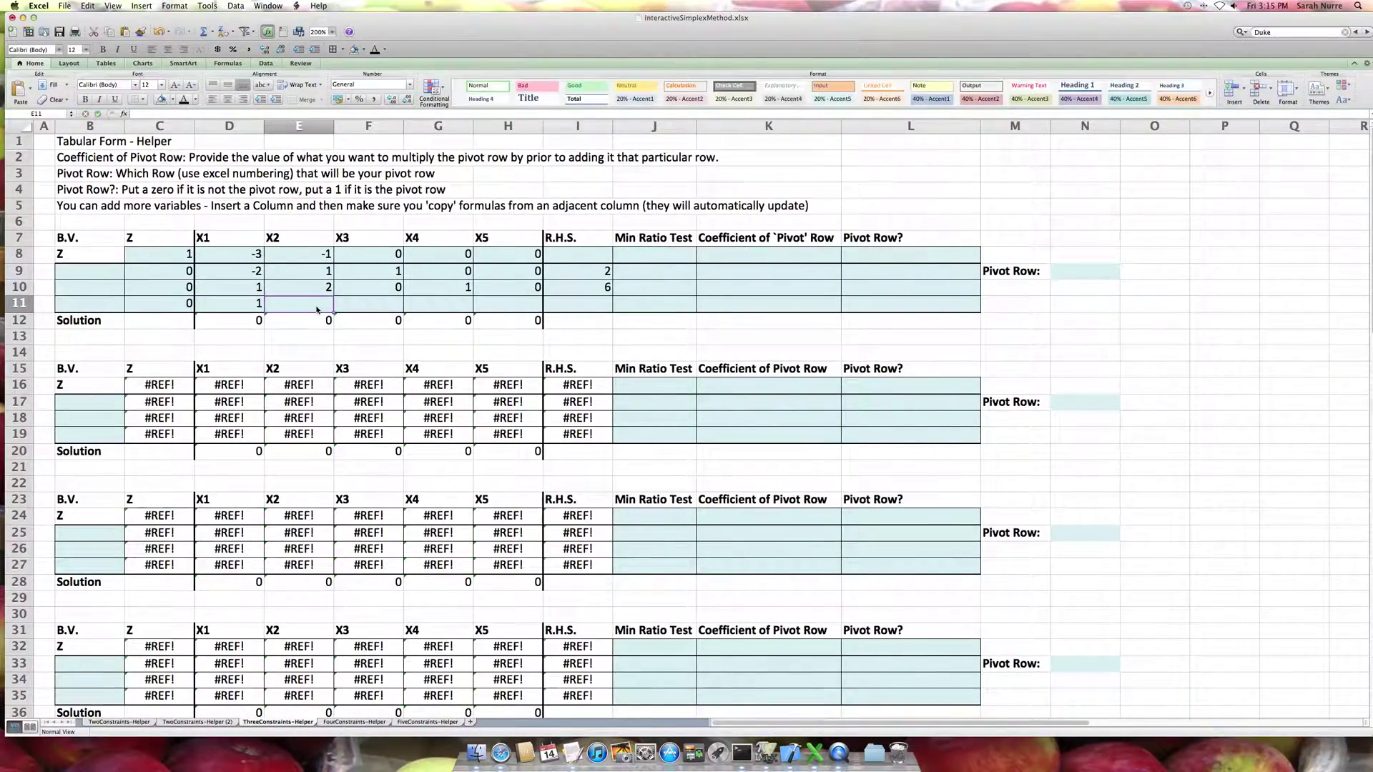
pyautogui.write('0')
pyautogui.press('Tab')
pyautogui.write('0')
pyautogui.press('Tab')
pyautogui.write('0')
pyautogui.press('Tab')
pyautogui.write('1')
pyautogui.press('Tab')
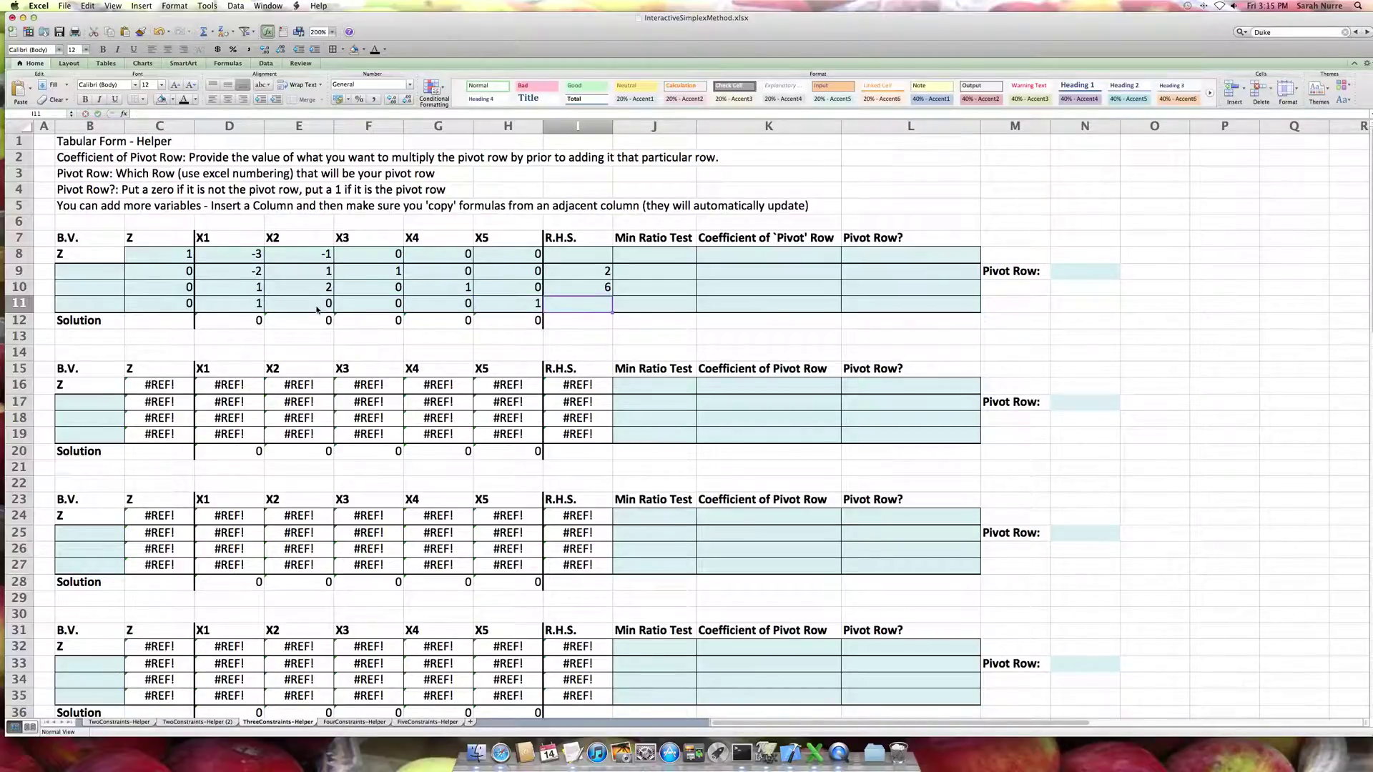
pyautogui.write('4')
pyautogui.press('Return')
# Enter 0 as the R.H.S. value of the first tableau's Z row
pyautogui.press('Up')
pyautogui.press('Up')
pyautogui.press('Up')
pyautogui.press('Up')
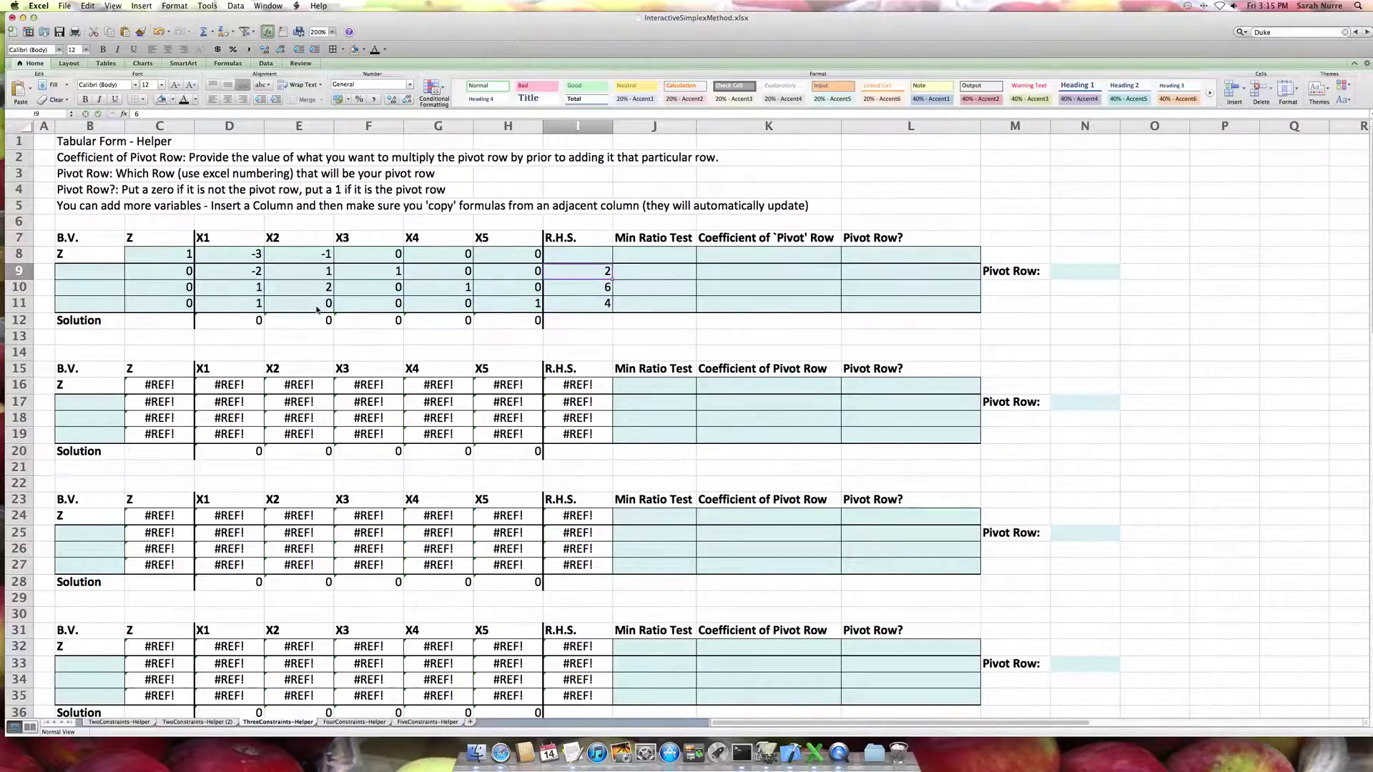
pyautogui.write('0')
pyautogui.press('Return')
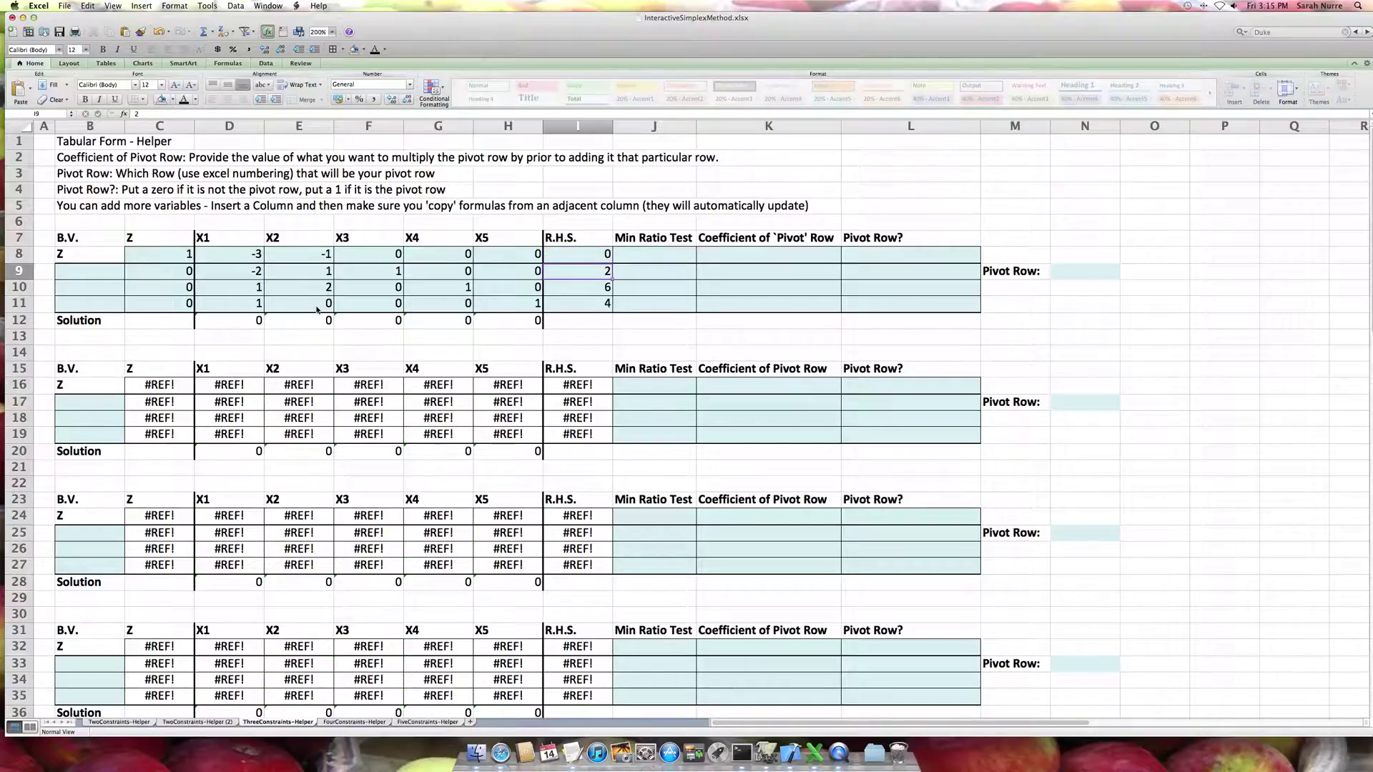
pyautogui.click(608, 256)
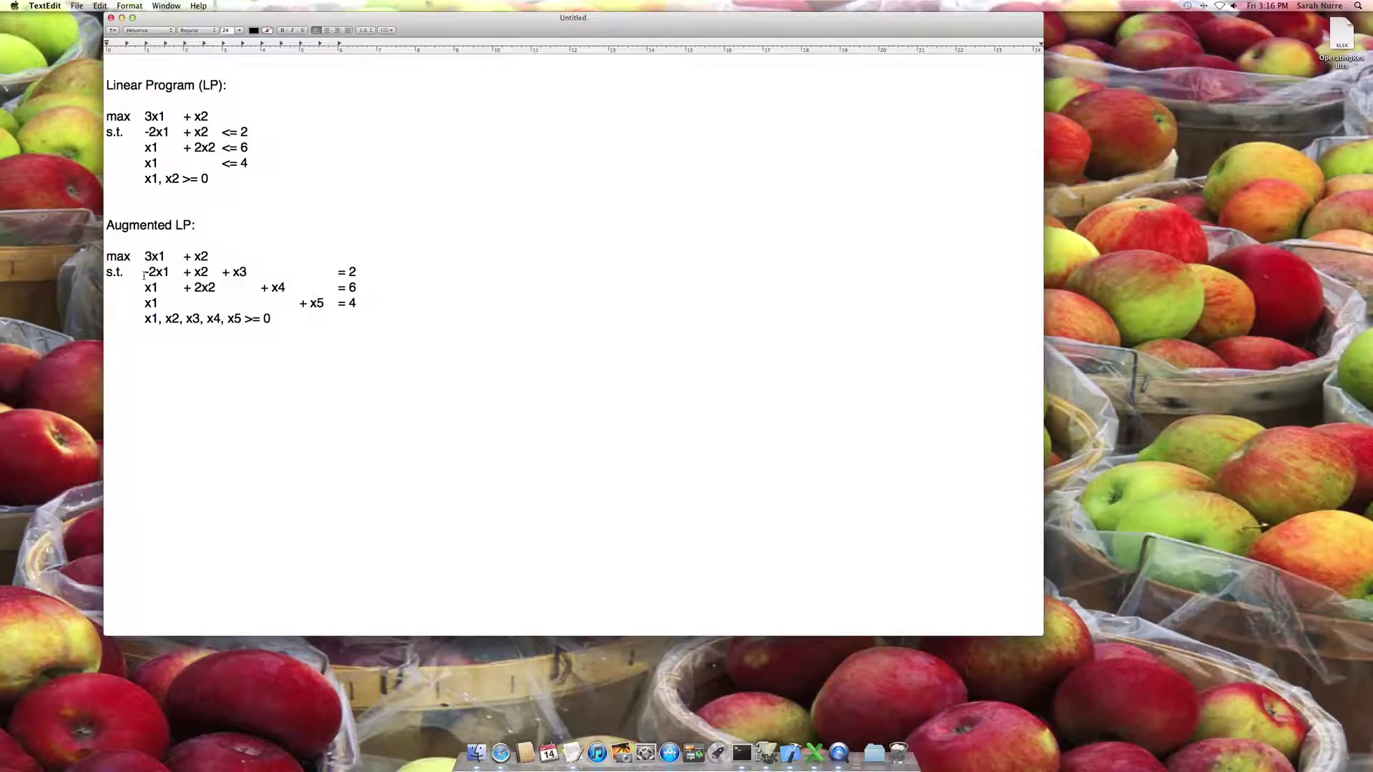
# Switch to TextEdit and review the augmented LP's three constraints, their slack variables and right-hand sides
pyautogui.moveTo(145, 275); pyautogui.dragTo(361, 304)
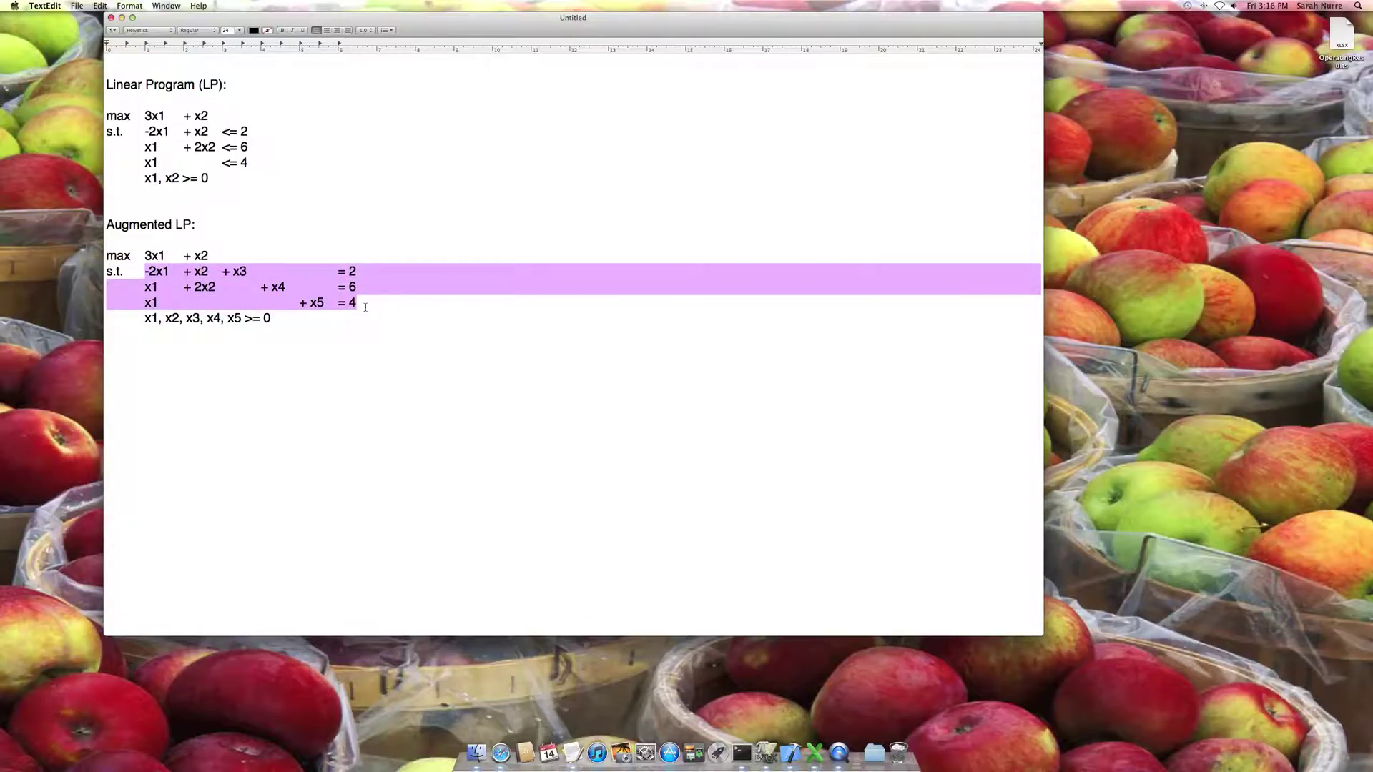
pyautogui.click(365, 308)
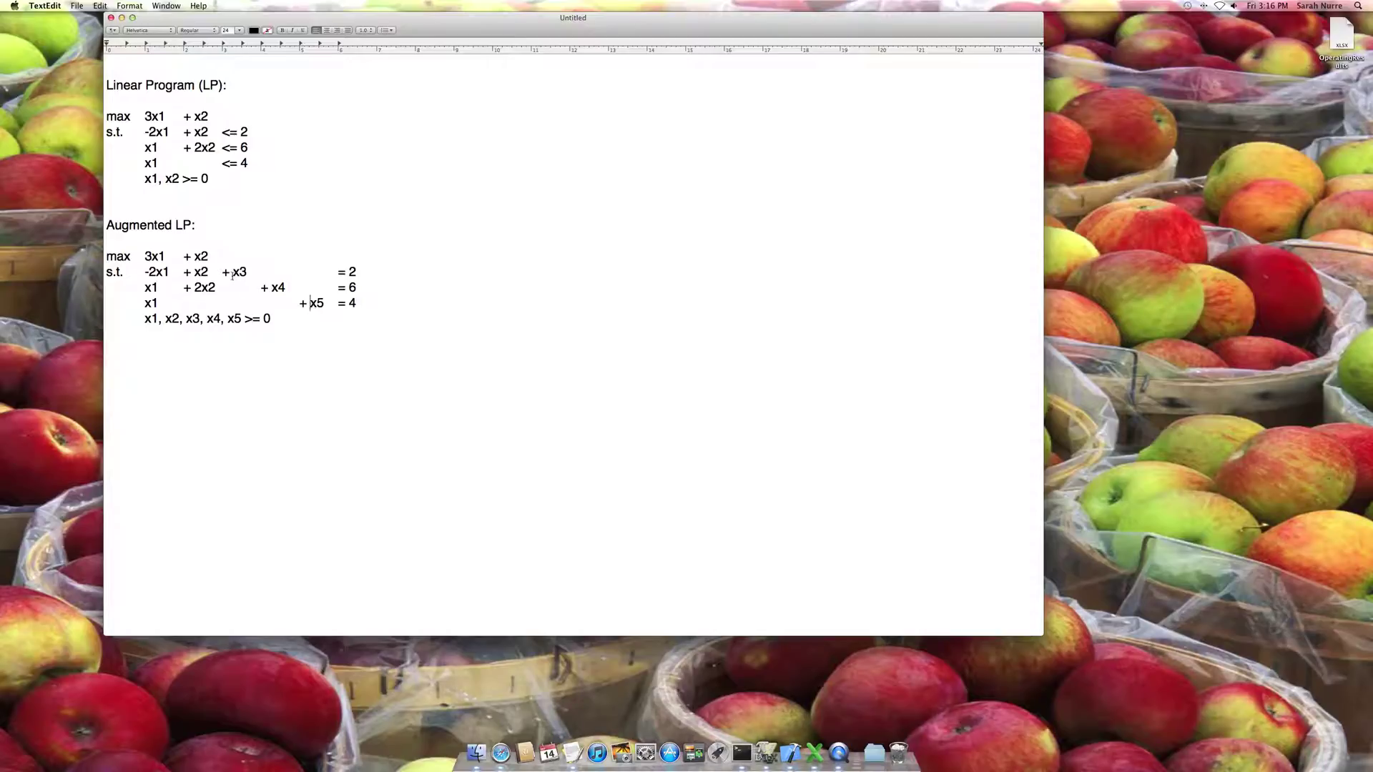
pyautogui.doubleClick(352, 273)
pyautogui.doubleClick(352, 288)
pyautogui.click(234, 272)
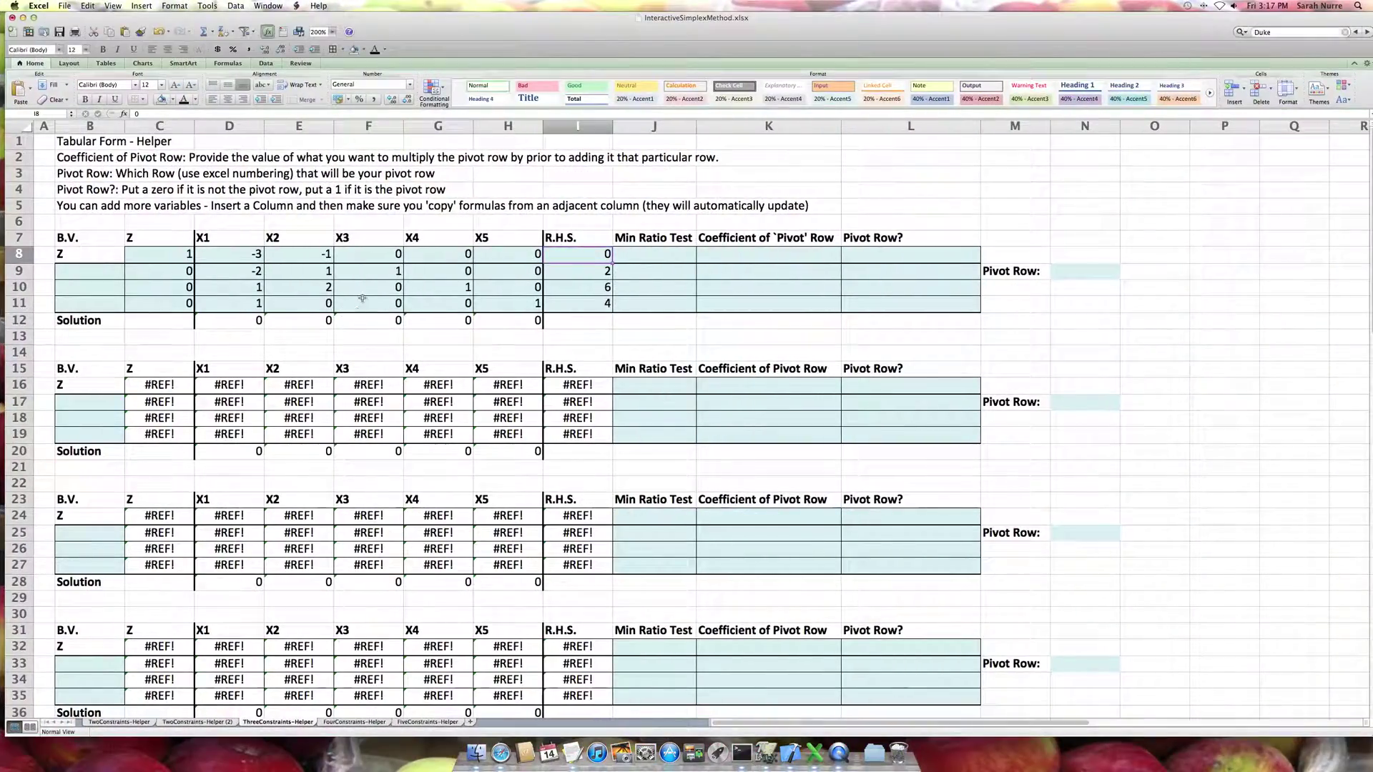
# Back in Excel, label the basic variables of rows 9, 10 and 11 as X3, X4 and X5 in the B.V. column
pyautogui.click(368, 271)
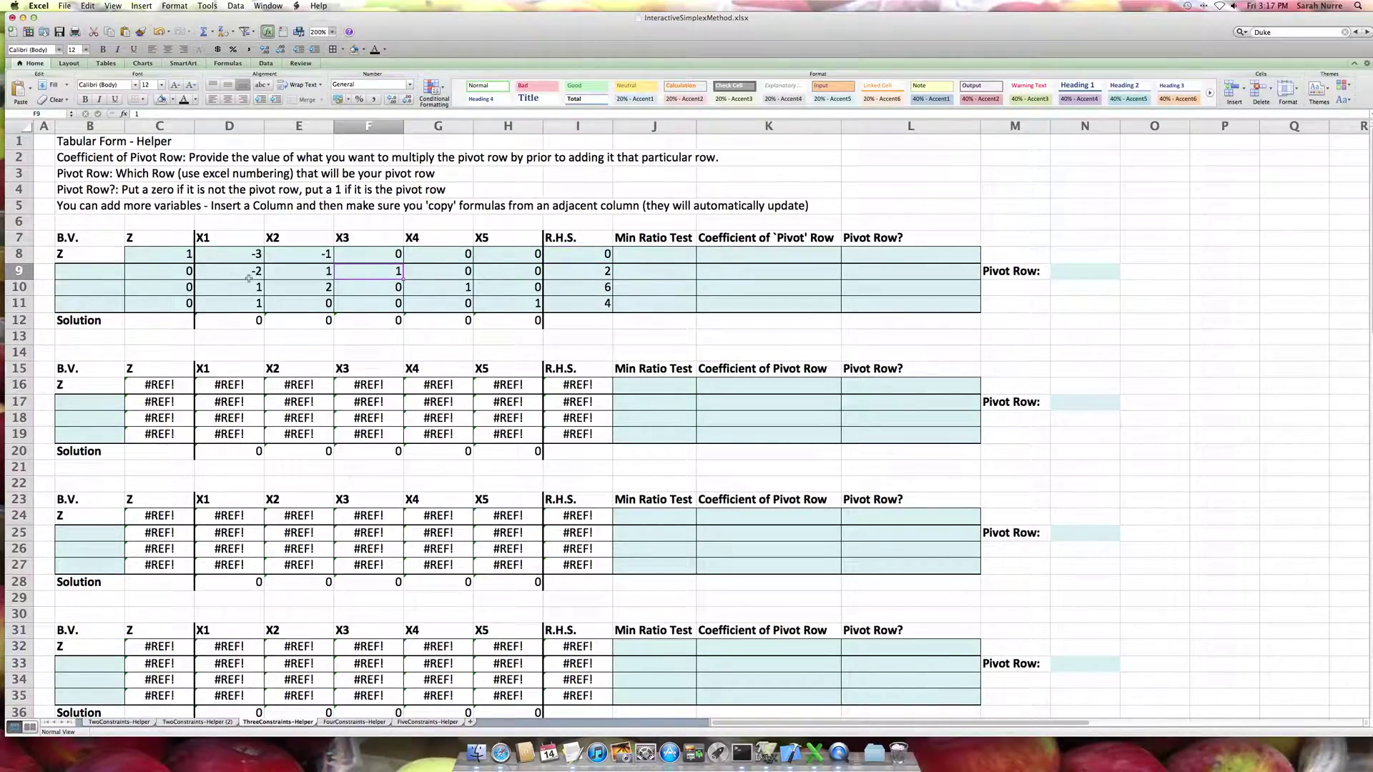
pyautogui.click(73, 268)
pyautogui.write('X3')
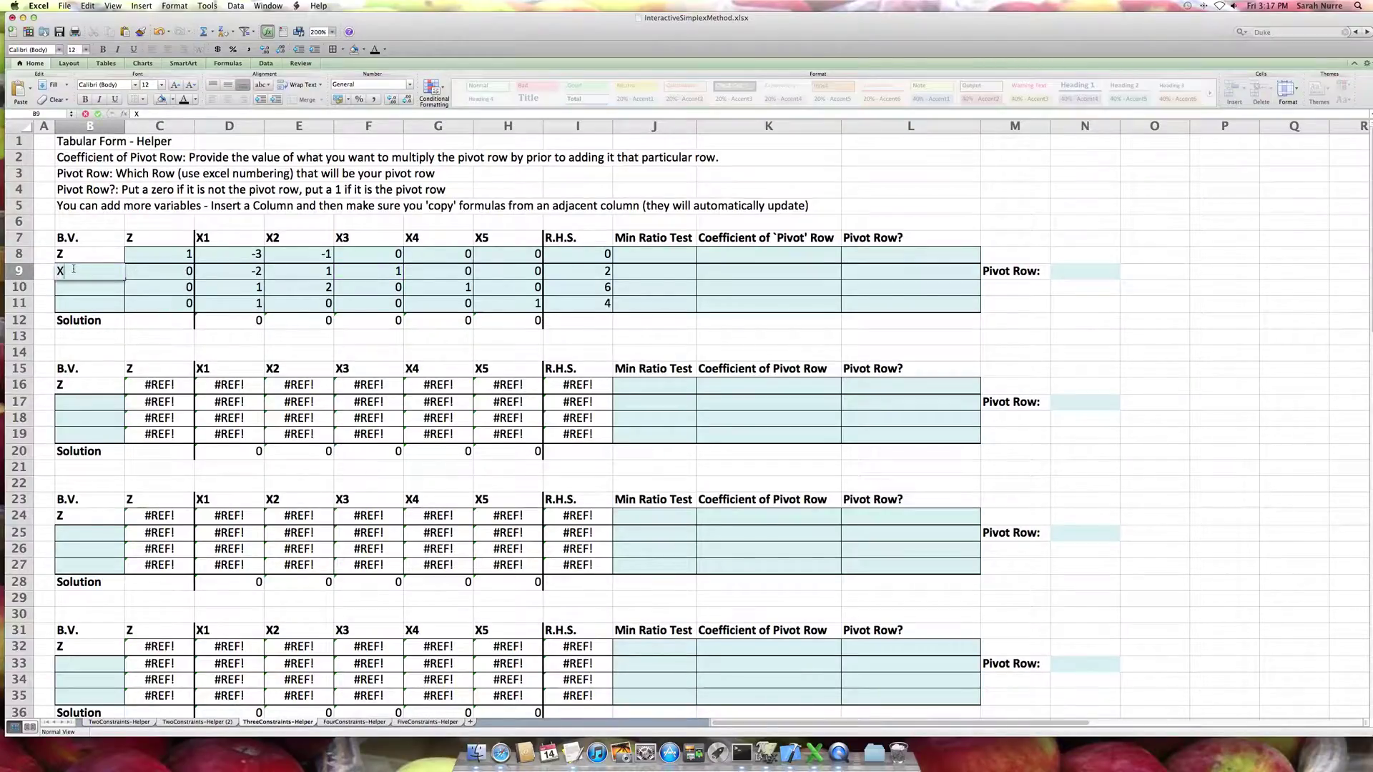
pyautogui.press('Tab')
pyautogui.click(74, 272)
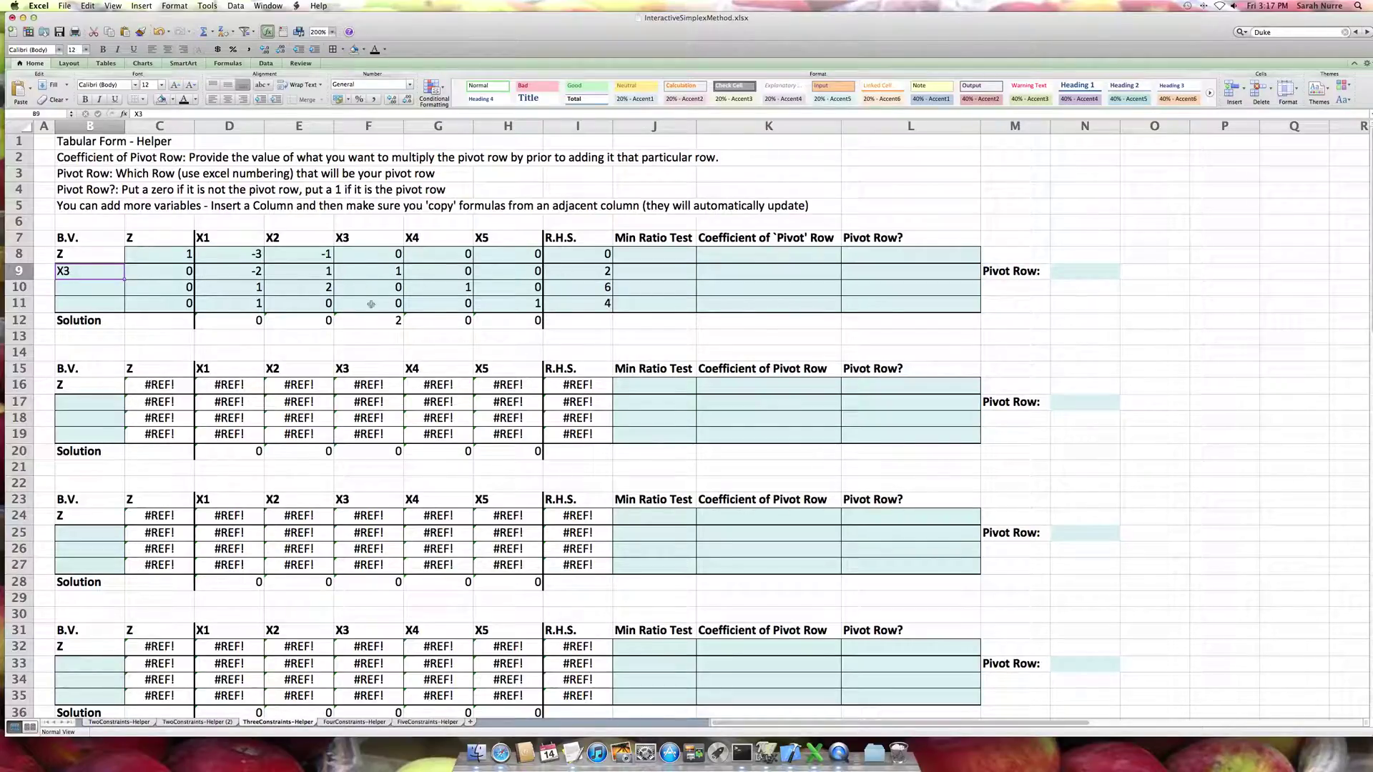
pyautogui.click(111, 291)
pyautogui.write('X4')
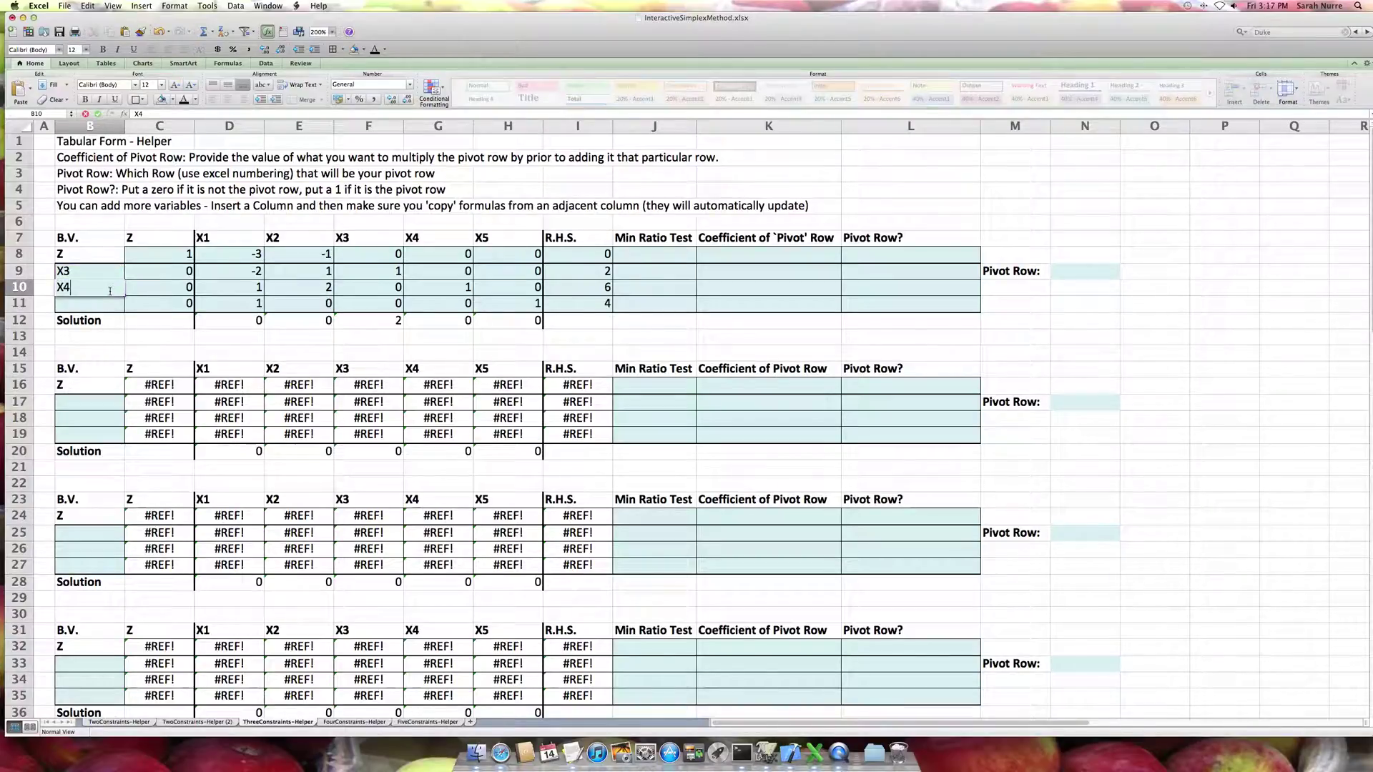
pyautogui.press('Return')
pyautogui.write('X5')
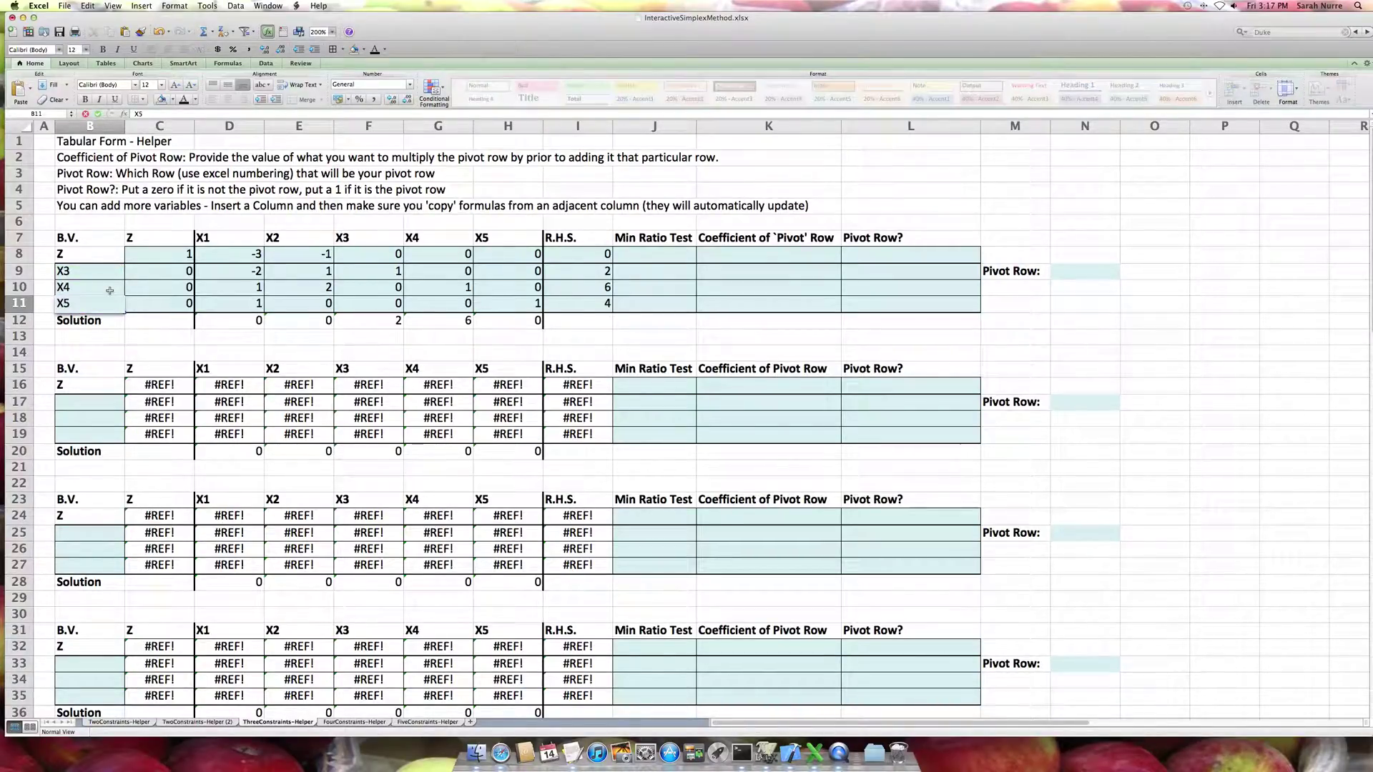
pyautogui.press('Tab')
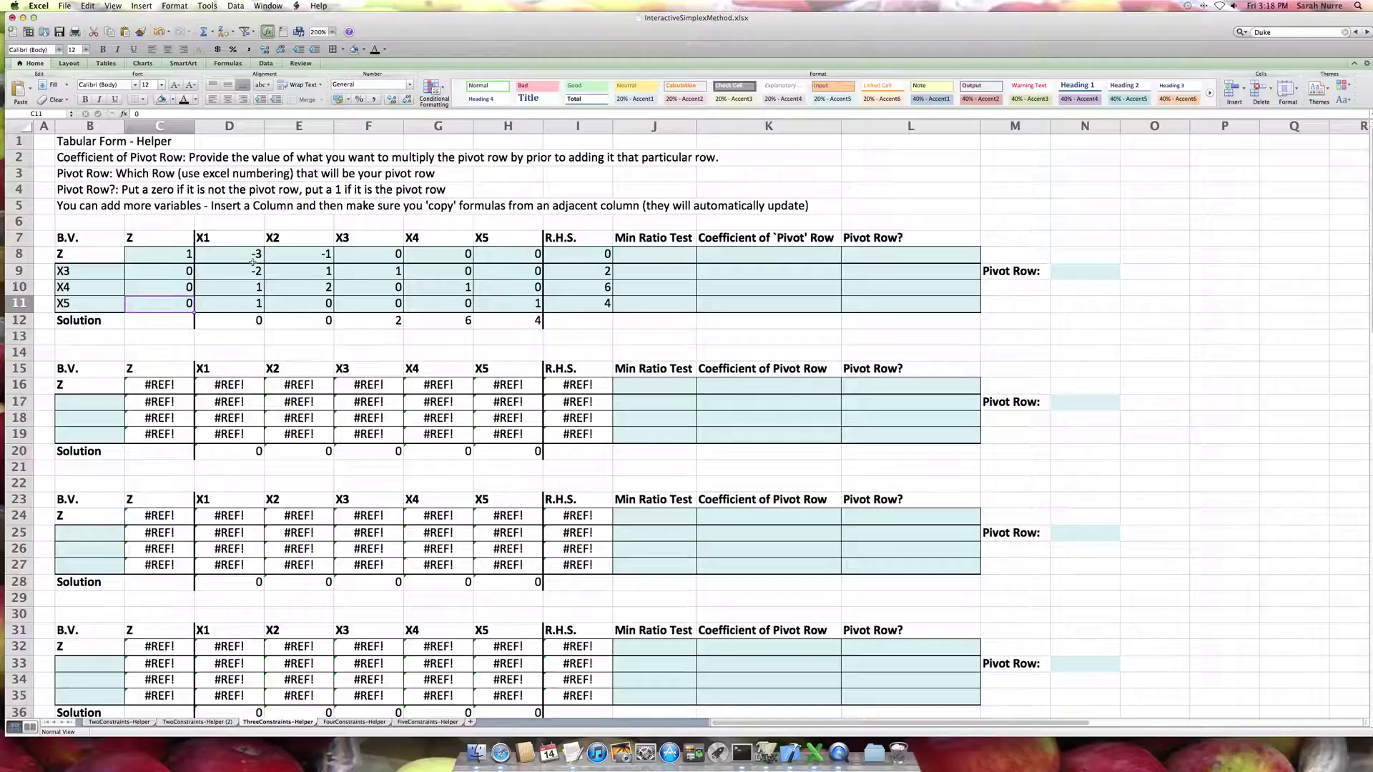
# Examine the Z row's coefficients for X1 to X5, comparing X1 and X2 as candidates for the entering variable
pyautogui.moveTo(235, 257); pyautogui.dragTo(509, 257)
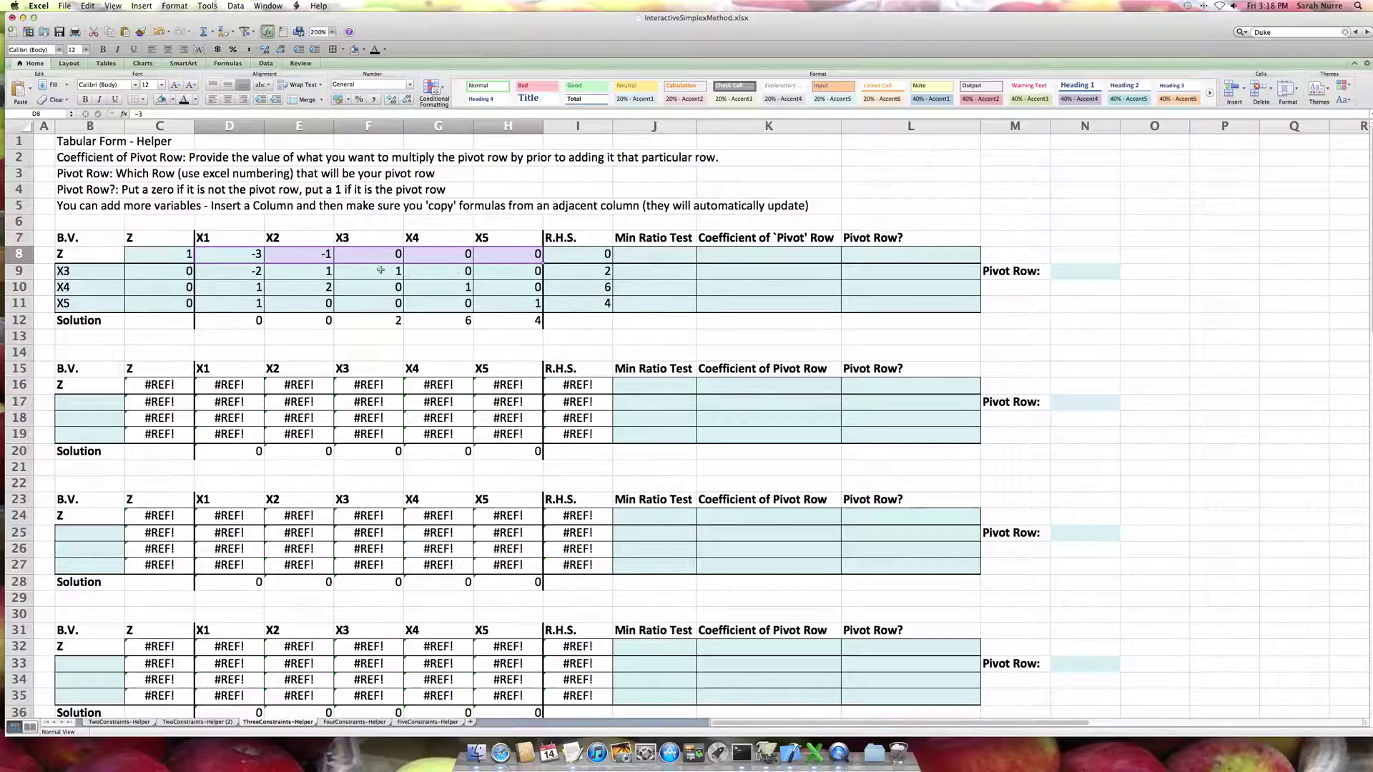
pyautogui.click(243, 258)
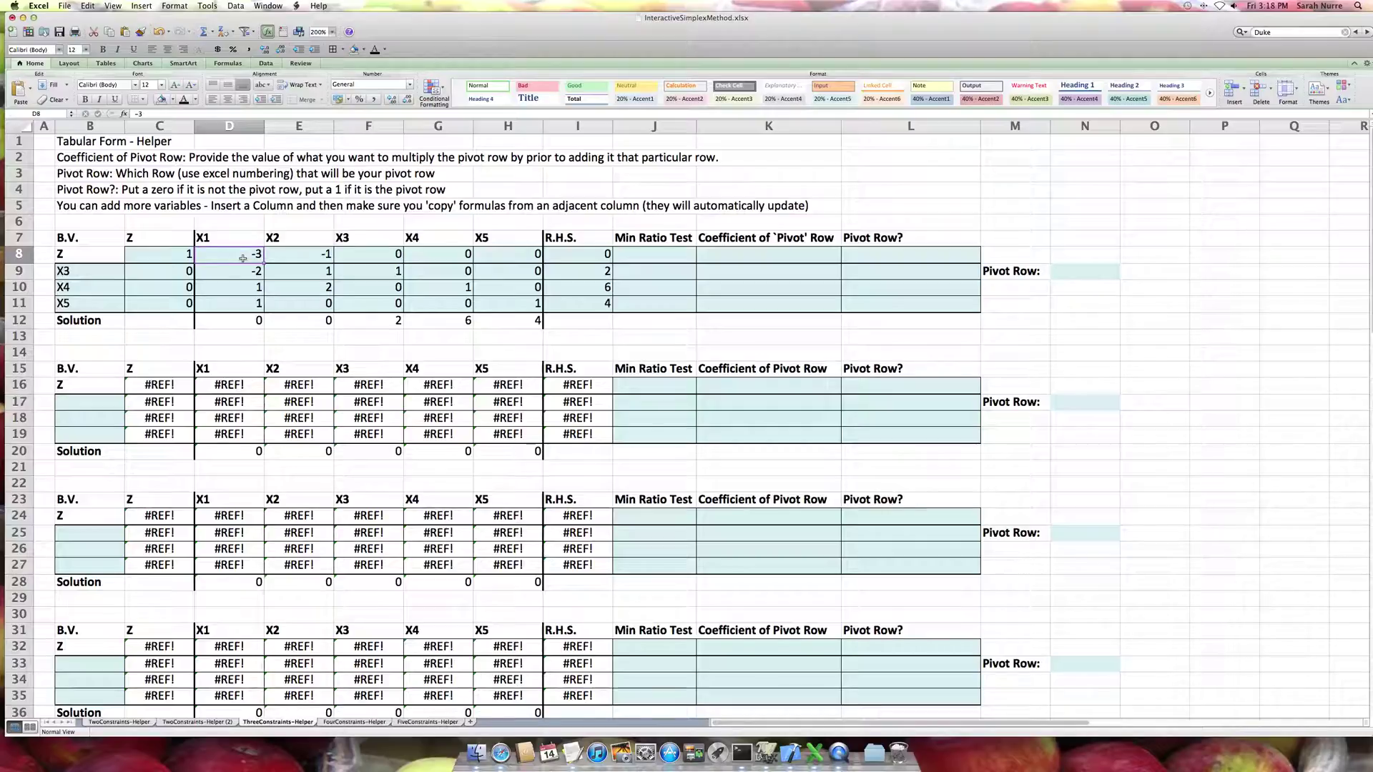
pyautogui.click(311, 260)
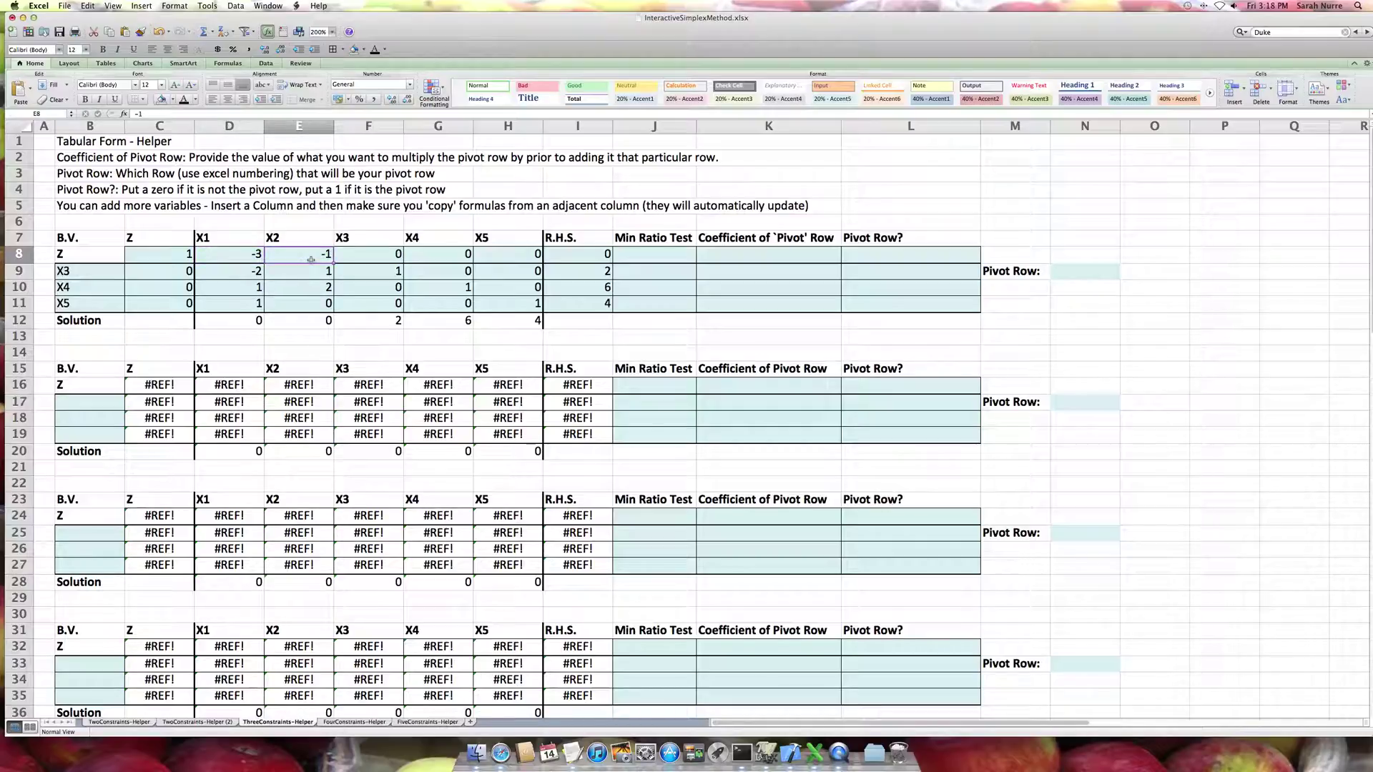
pyautogui.click(207, 257)
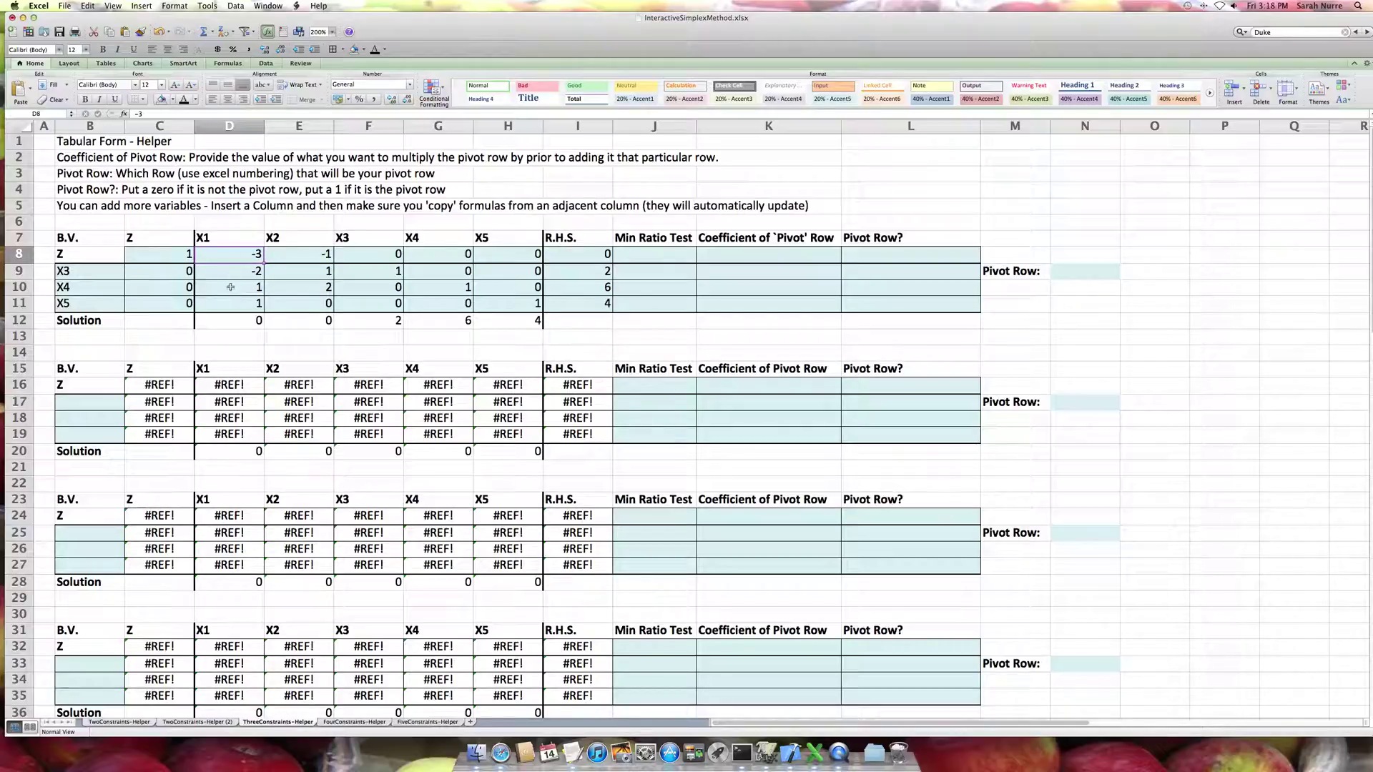
pyautogui.click(235, 287)
pyautogui.click(652, 292)
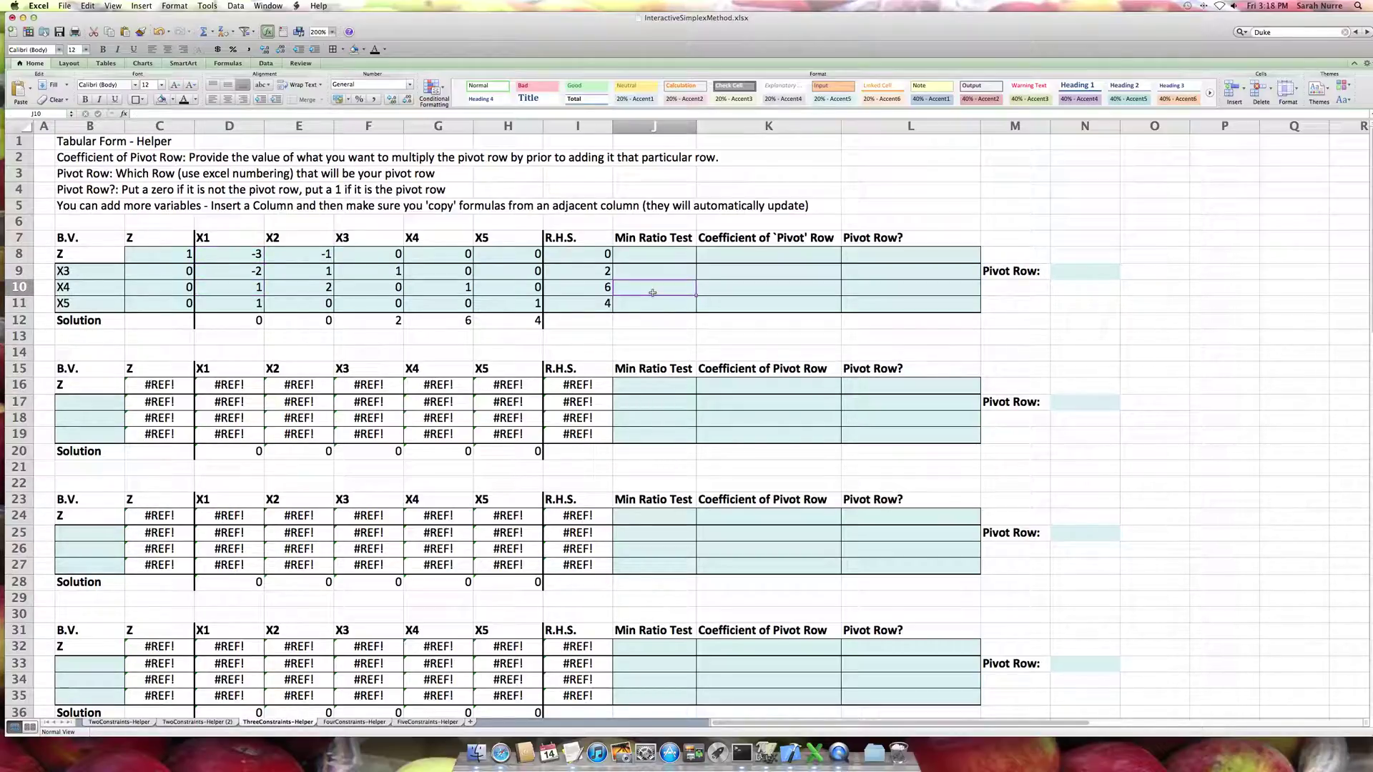
pyautogui.write('=')
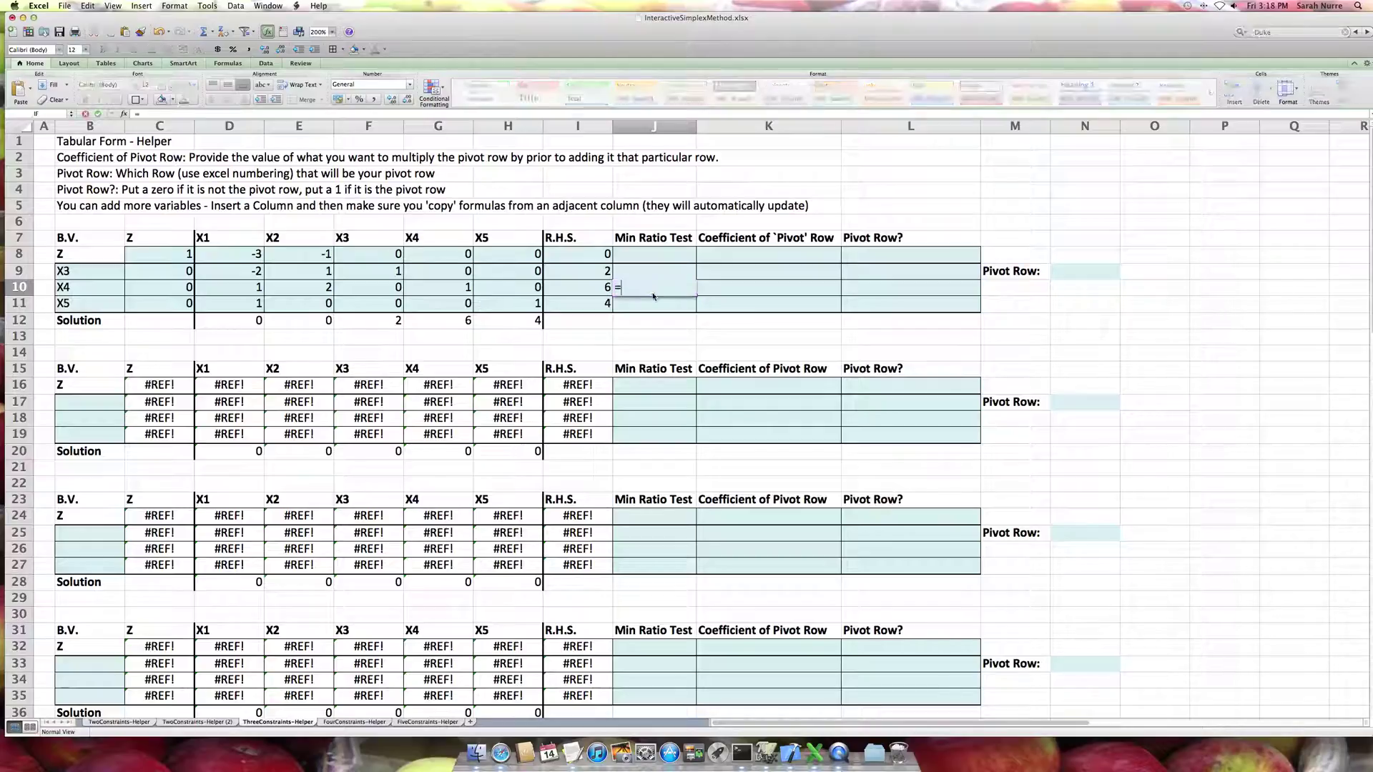
pyautogui.press('Escape')
pyautogui.press('Up')
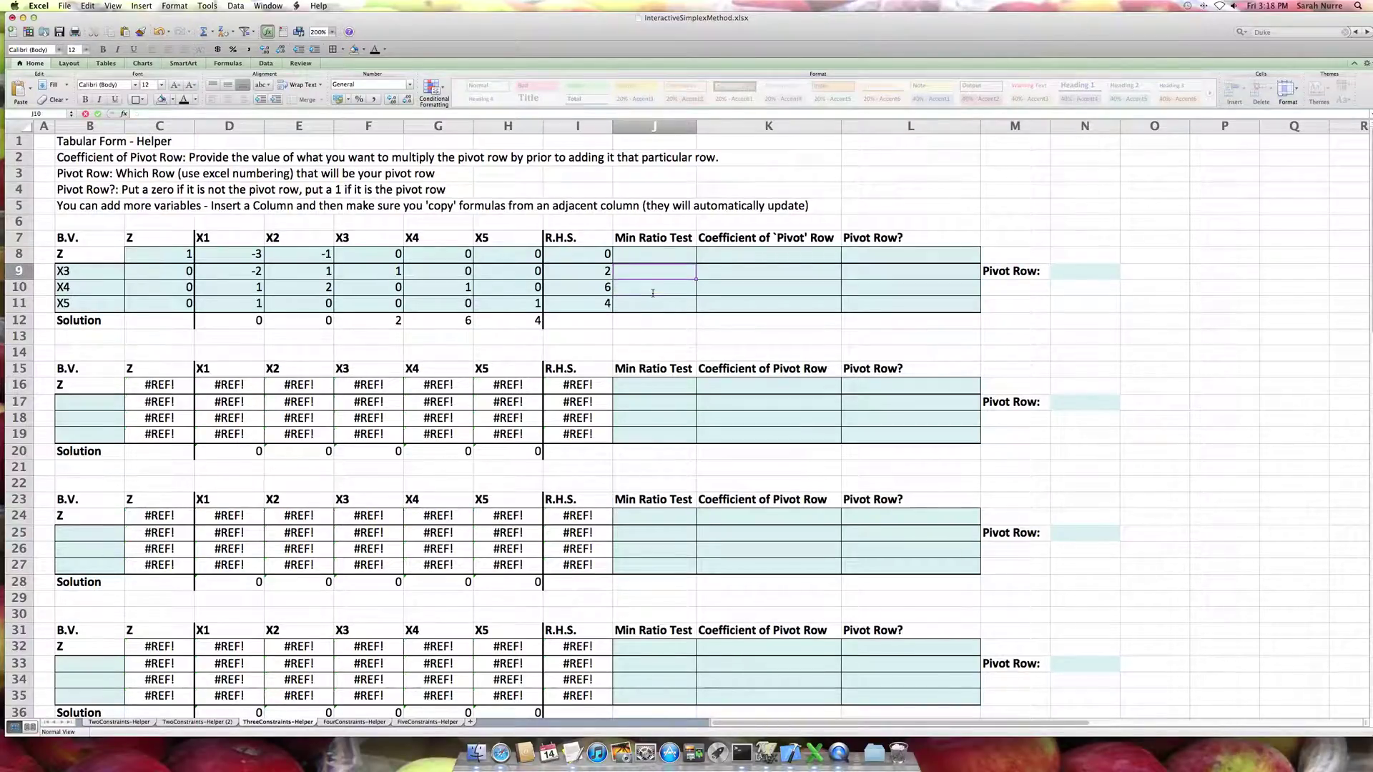
# Examine the X1 coefficients of the X3, X4 and X5 rows to decide which rows need a min ratio
pyautogui.click(243, 273)
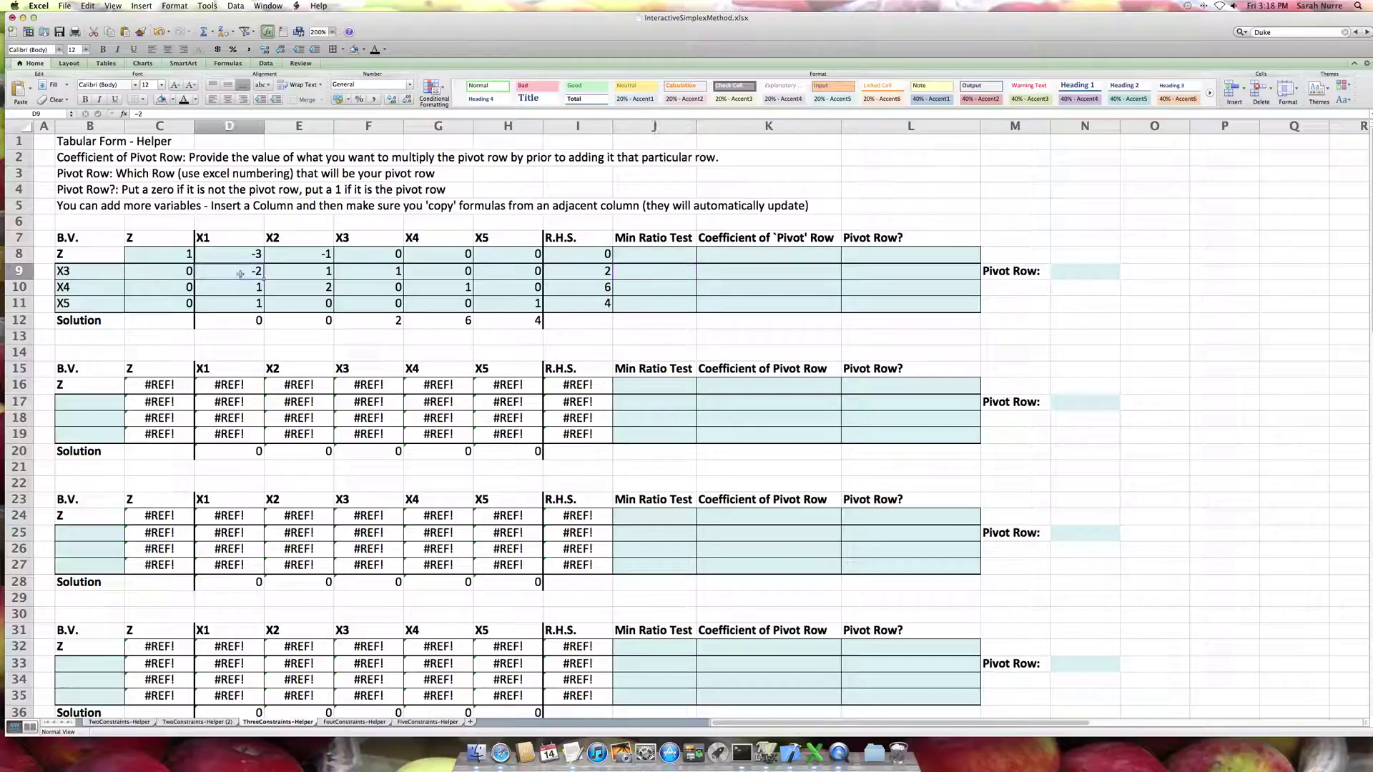
pyautogui.click(243, 291)
pyautogui.click(245, 308)
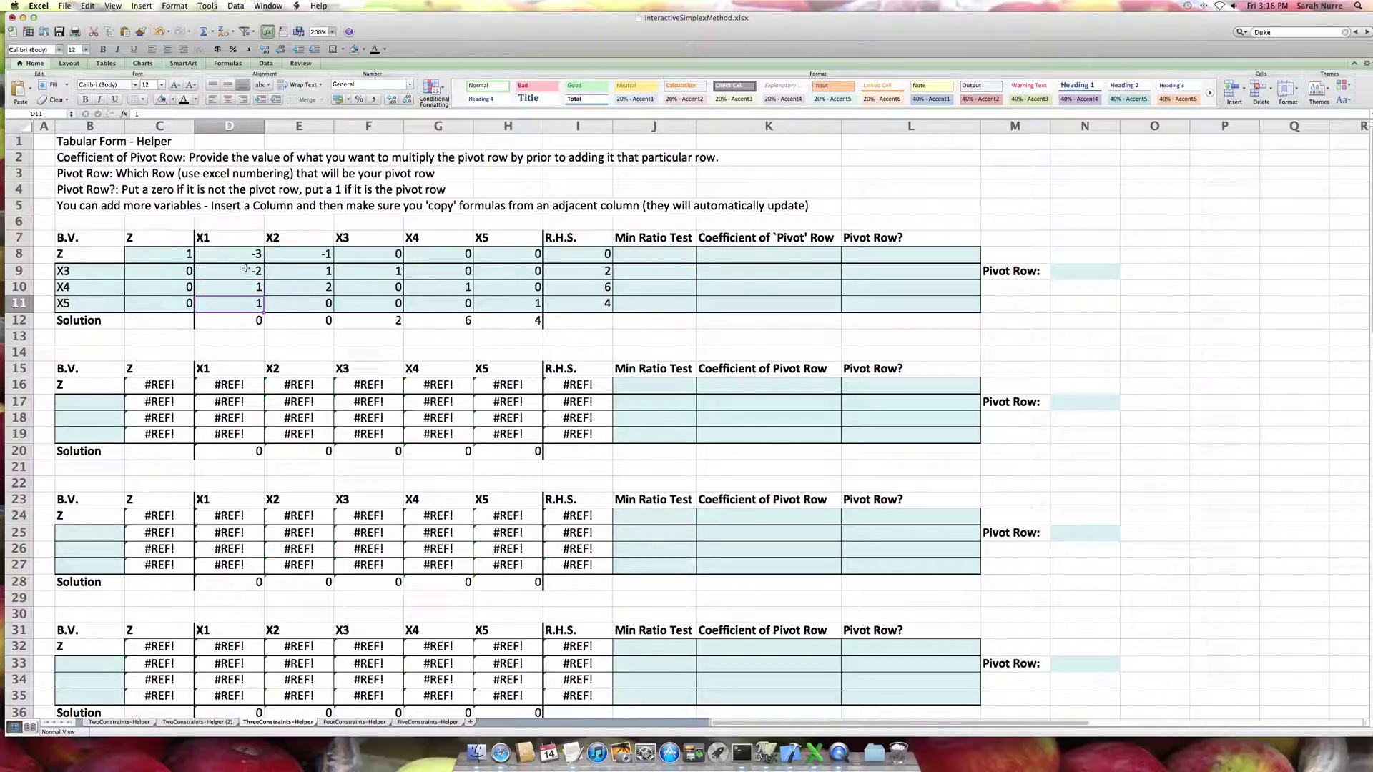
pyautogui.click(245, 269)
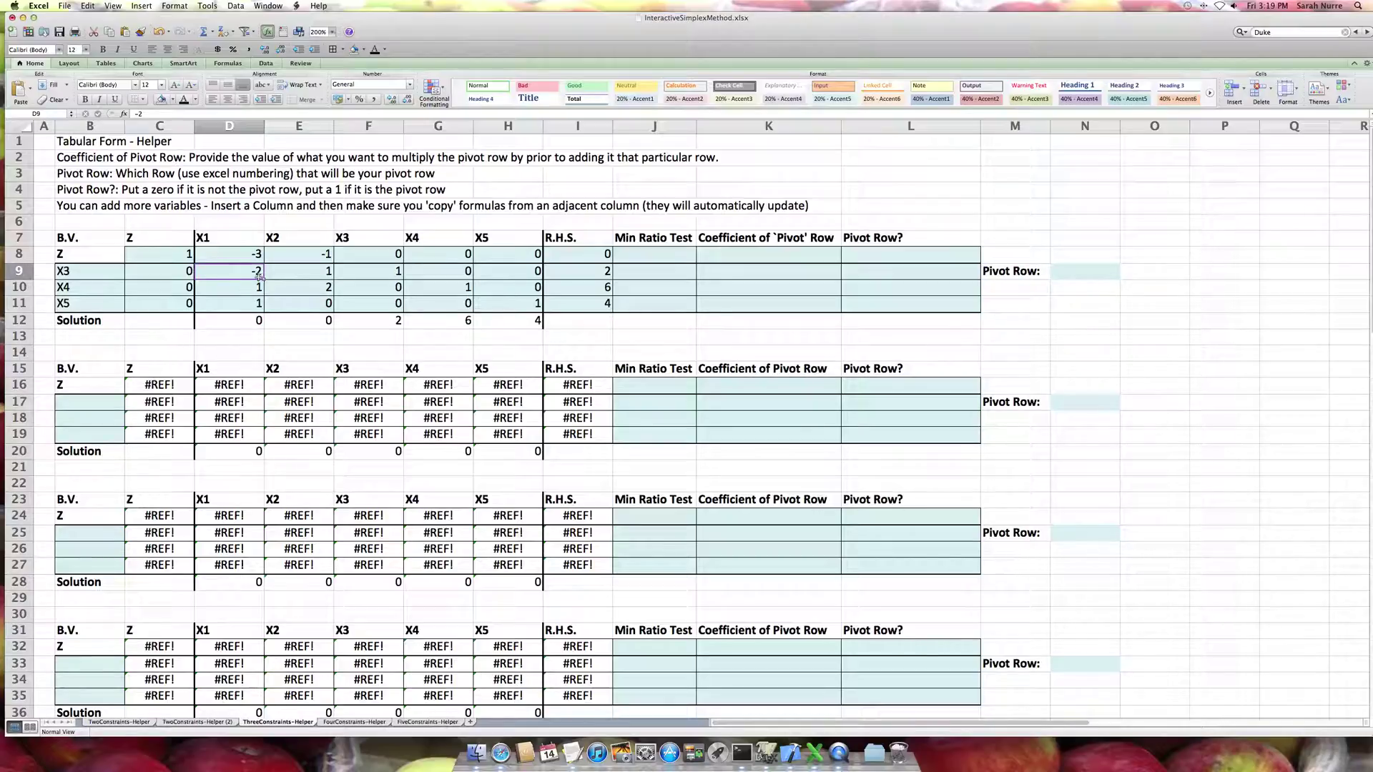
pyautogui.click(642, 277)
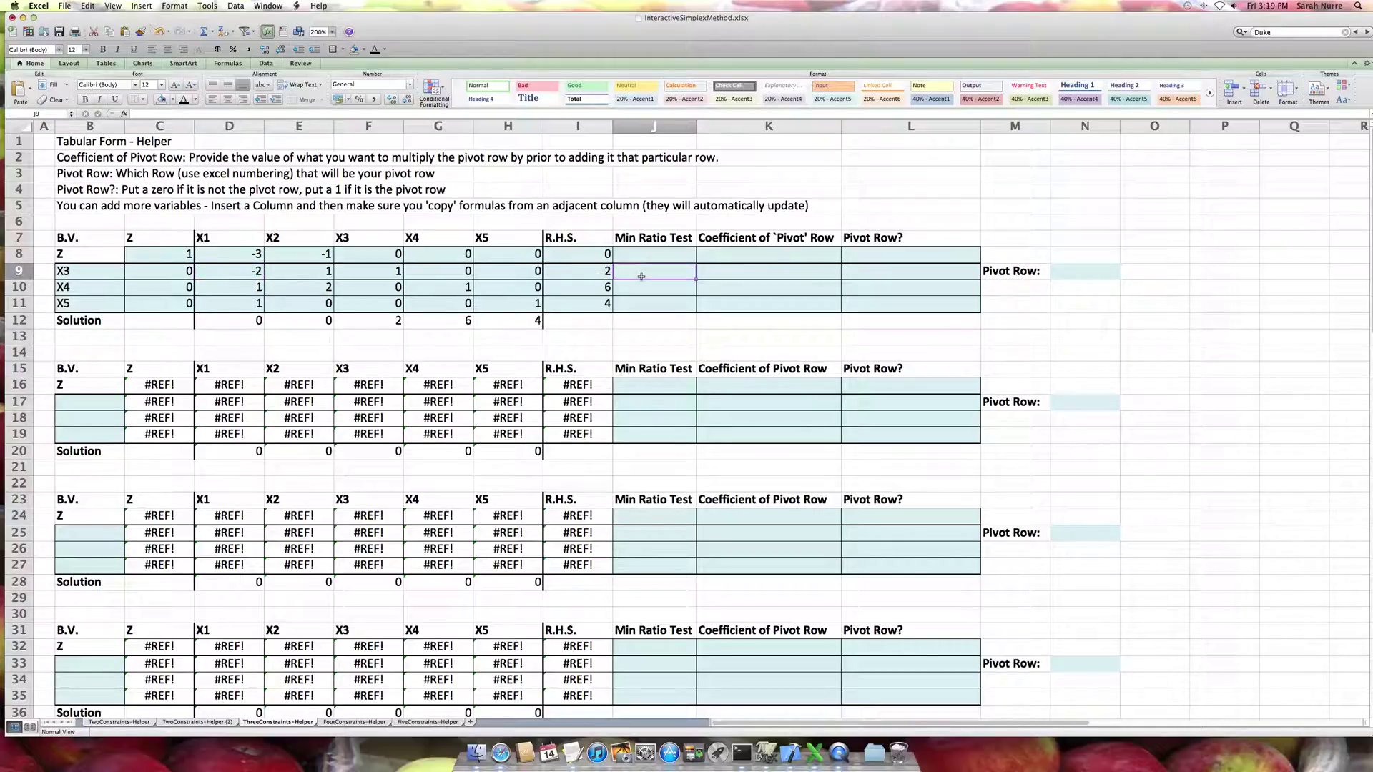
pyautogui.click(245, 286)
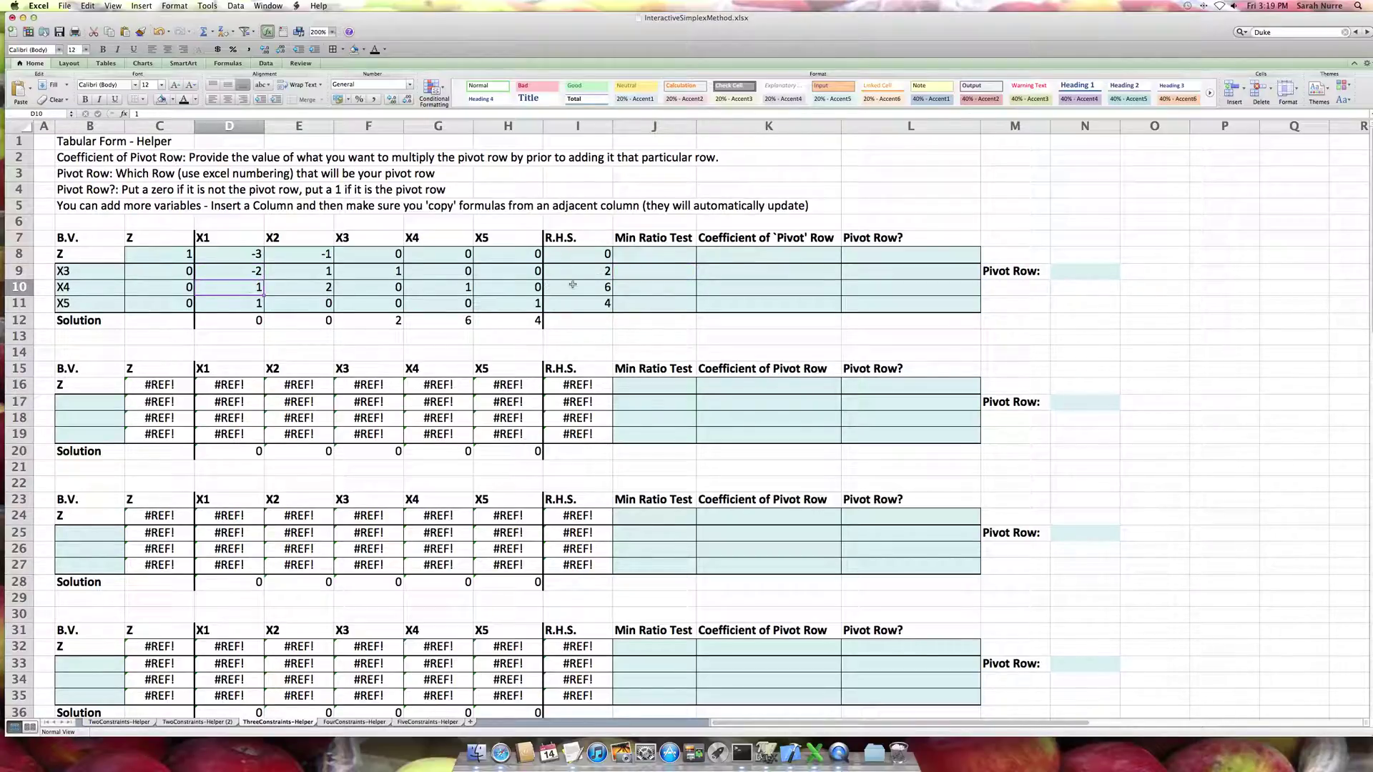
# Calculate the min ratio tests for the X4 and X5 rows with =I10/D10 in J10 and =I11/D11 in J11
pyautogui.click(651, 290)
pyautogui.write('=')
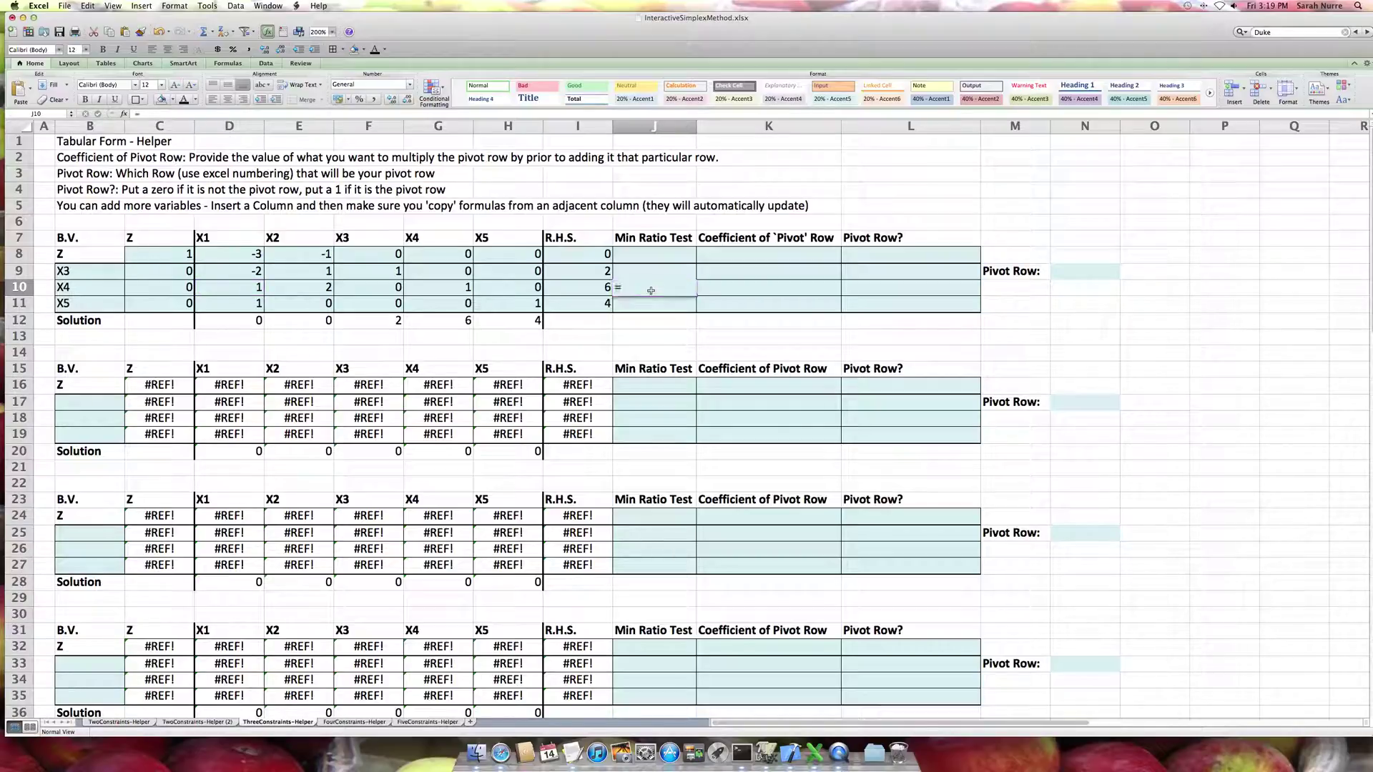
pyautogui.write('I10/')
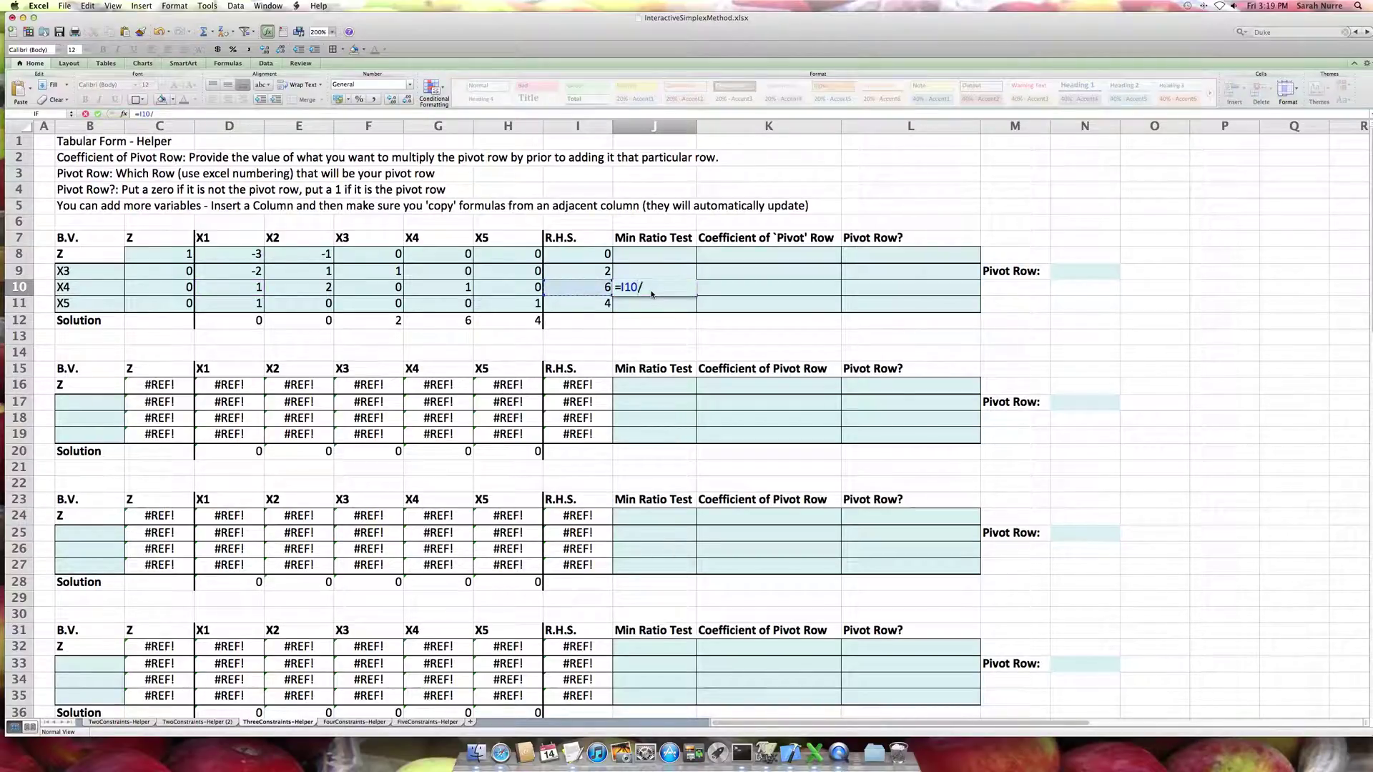
pyautogui.click(232, 293)
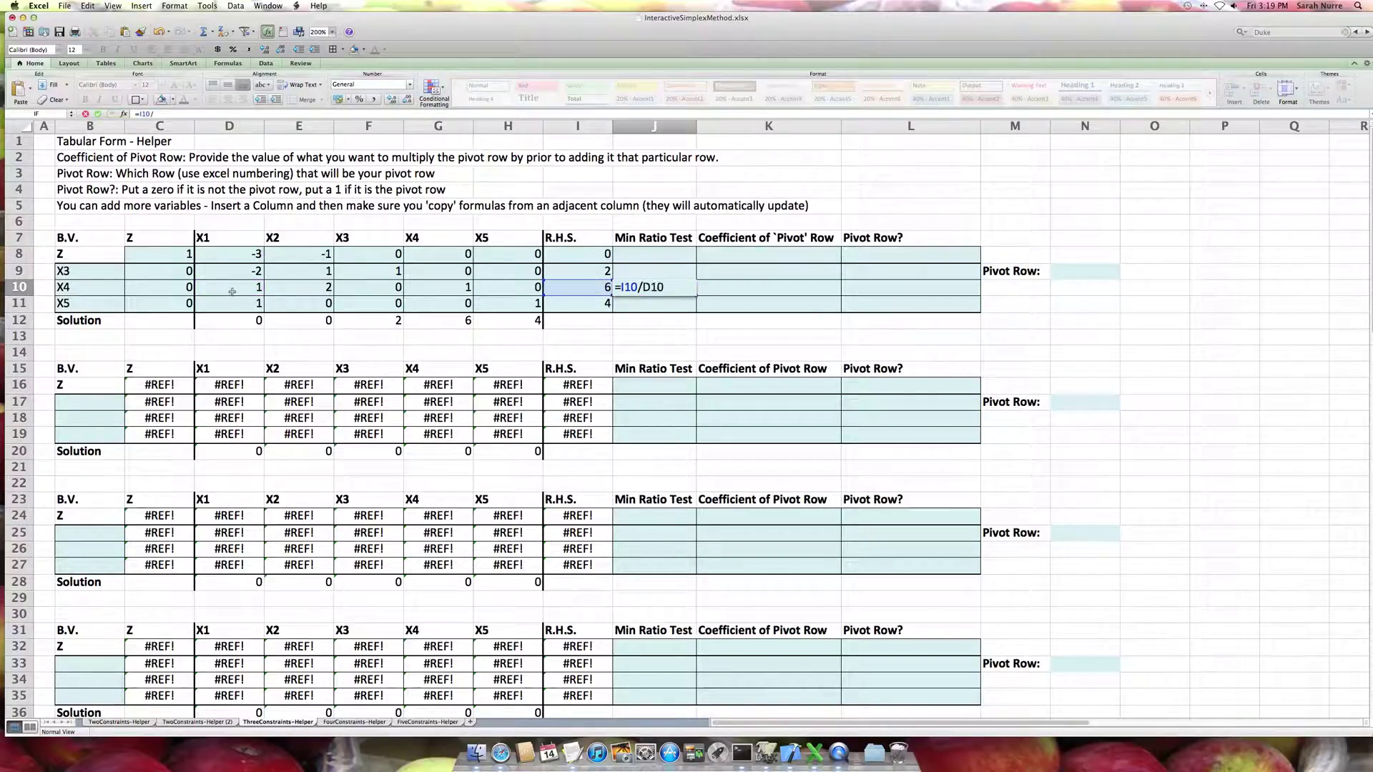
pyautogui.press('Return')
pyautogui.write('=')
pyautogui.click(573, 303)
pyautogui.write('/')
pyautogui.click(239, 305)
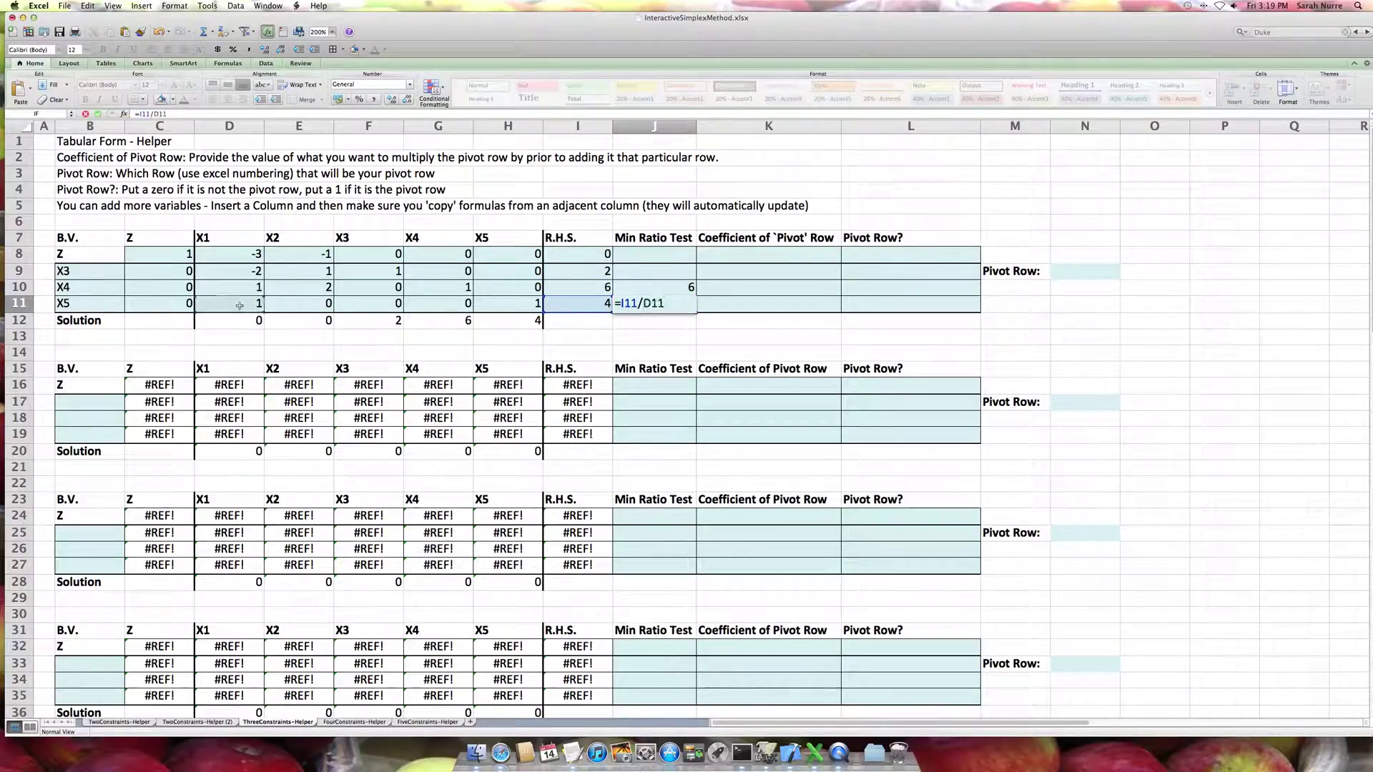
pyautogui.press('Return')
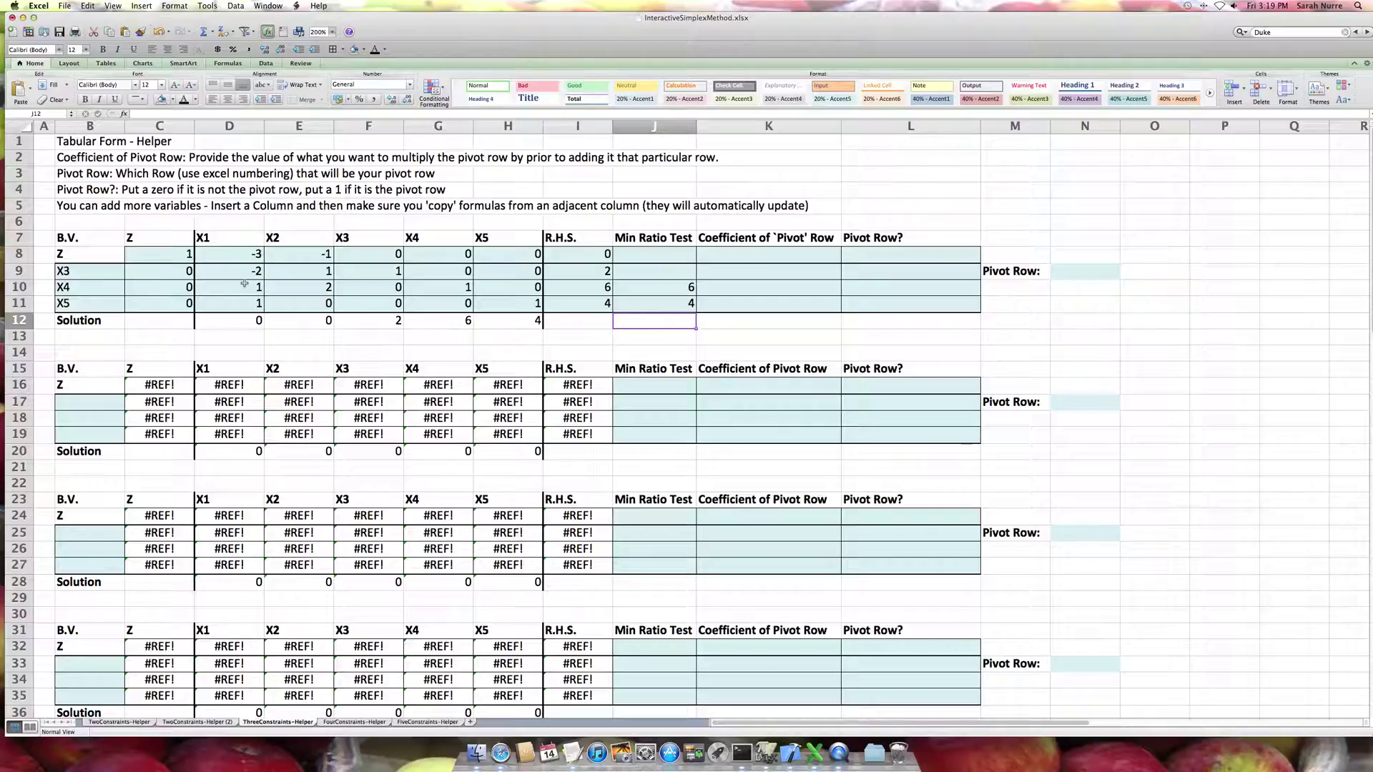
# Switch to TextEdit and examine the x1, x2 and x4 terms and right-hand side of the second augmented constraint, plus the nonnegativity line
pyautogui.hotkey('ctrl', 'Left')
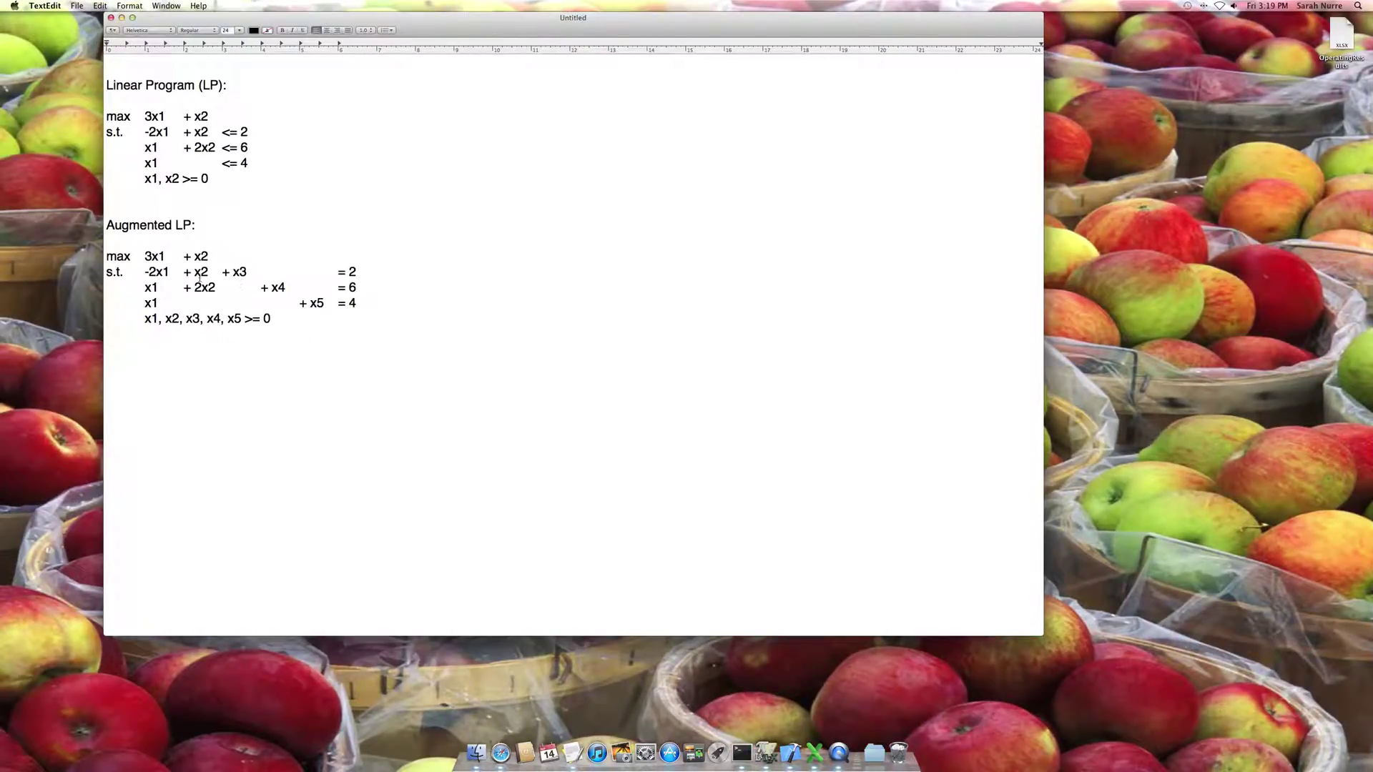
pyautogui.moveTo(141, 287); pyautogui.dragTo(379, 284)
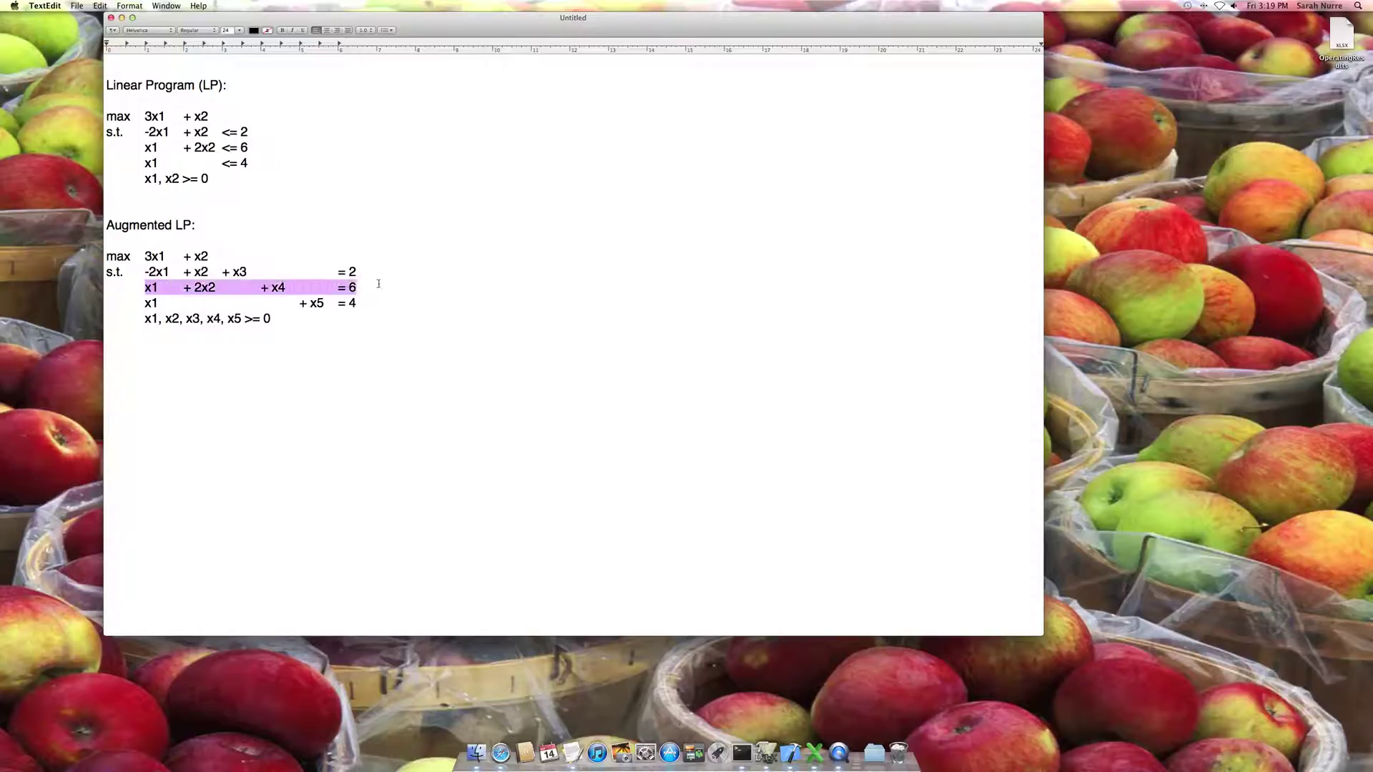
pyautogui.click(205, 304)
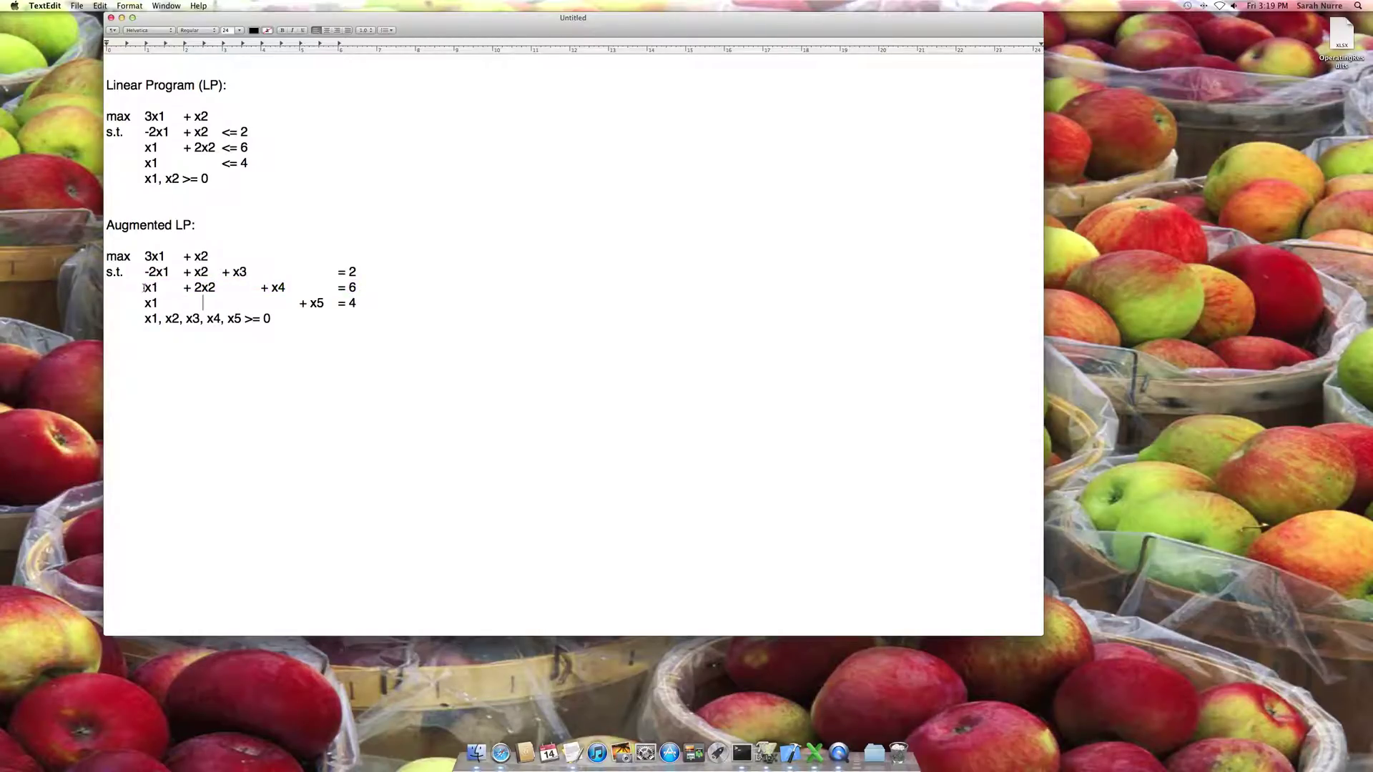
pyautogui.doubleClick(144, 288)
pyautogui.doubleClick(214, 287)
pyautogui.doubleClick(275, 287)
pyautogui.moveTo(144, 287); pyautogui.dragTo(166, 288)
pyautogui.moveTo(144, 288); pyautogui.dragTo(163, 286)
pyautogui.click(165, 287)
pyautogui.moveTo(193, 287); pyautogui.dragTo(286, 288)
pyautogui.moveTo(142, 289); pyautogui.dragTo(161, 289)
pyautogui.doubleClick(194, 288)
pyautogui.doubleClick(275, 289)
pyautogui.moveTo(358, 288); pyautogui.dragTo(337, 288)
pyautogui.moveTo(141, 321); pyautogui.dragTo(277, 315)
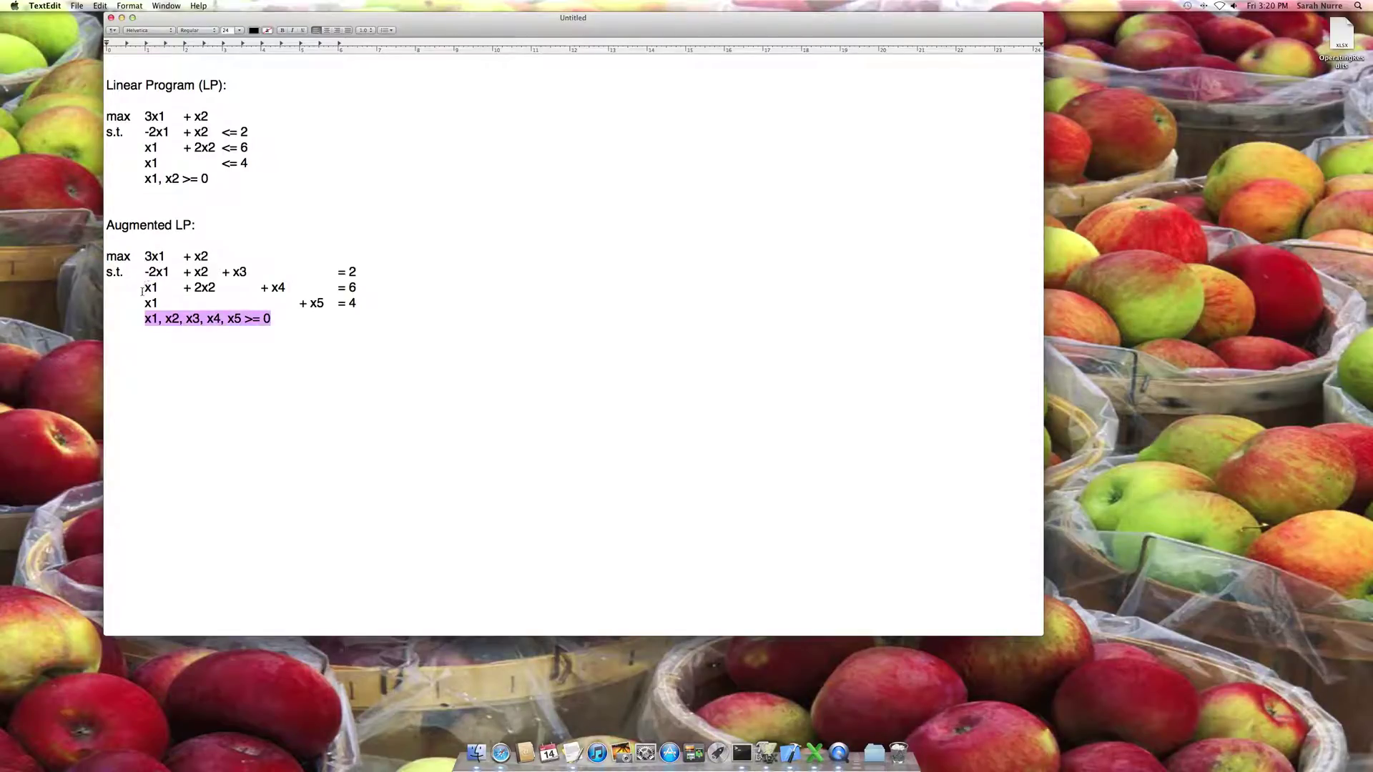
pyautogui.click(142, 289)
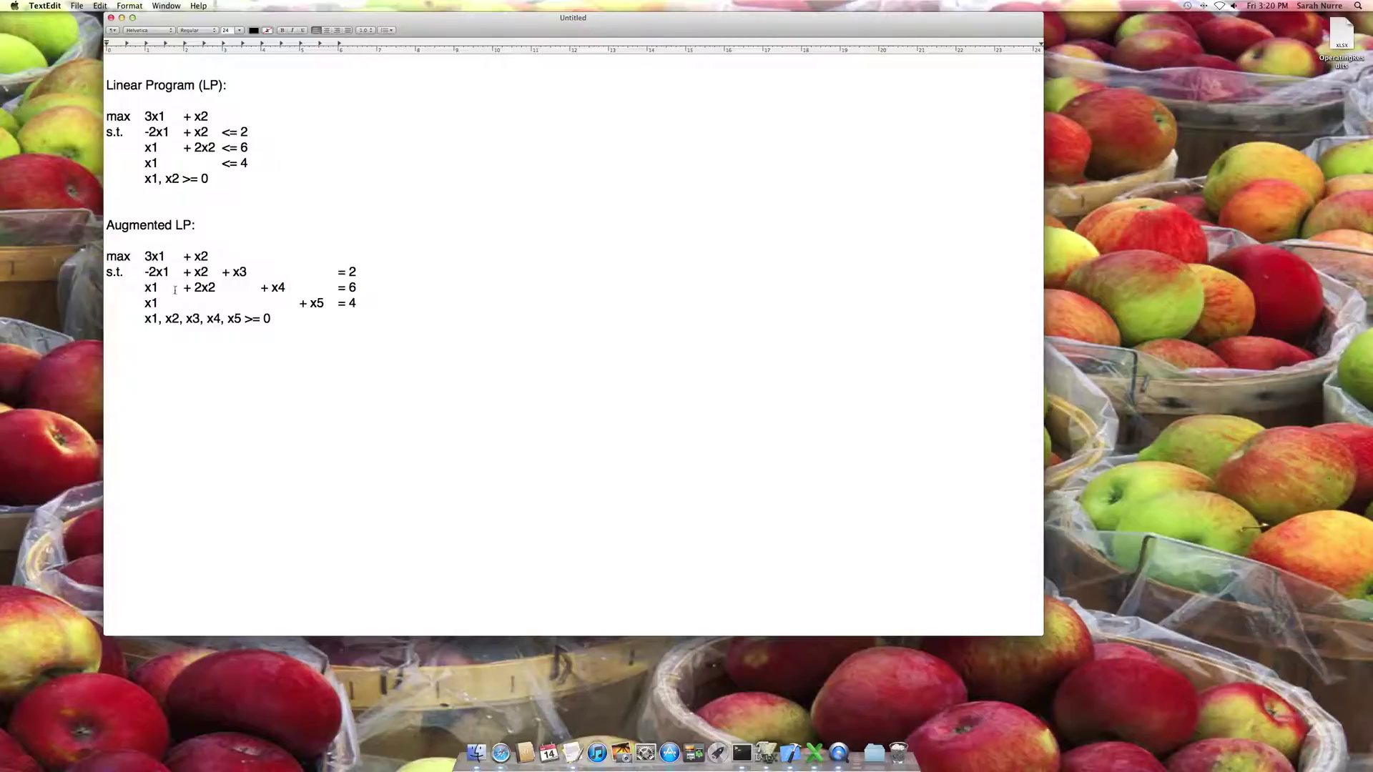
pyautogui.moveTo(151, 289); pyautogui.dragTo(158, 289)
# Examine the x1 and x5 terms of the third augmented constraint alongside the X5 row's min ratio in Excel
pyautogui.doubleClick(315, 304)
pyautogui.moveTo(145, 304); pyautogui.dragTo(165, 305)
pyautogui.click(162, 308)
pyautogui.hotkey('ctrl', 'Right')
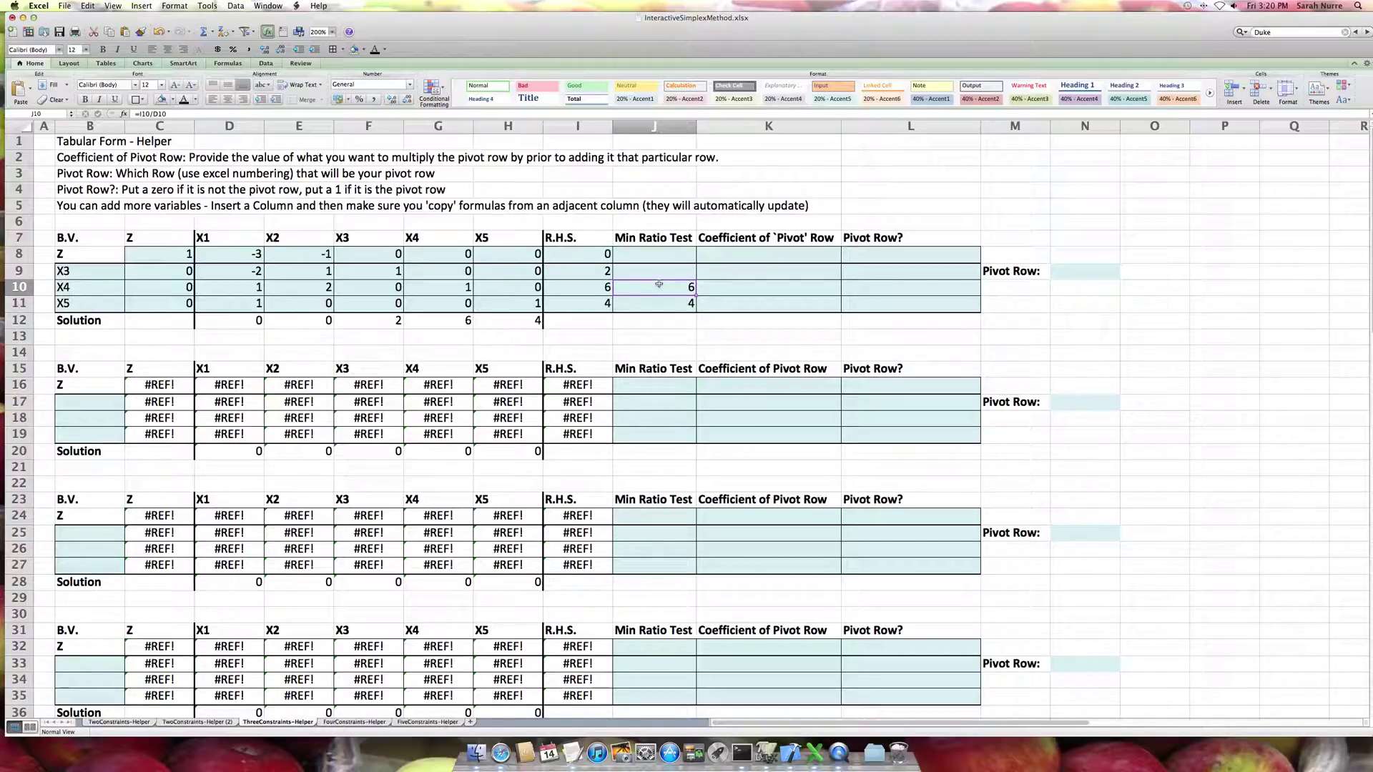
pyautogui.click(647, 306)
pyautogui.hotkey('ctrl', 'Left')
pyautogui.moveTo(144, 303); pyautogui.dragTo(375, 301)
pyautogui.hotkey('ctrl', 'Right')
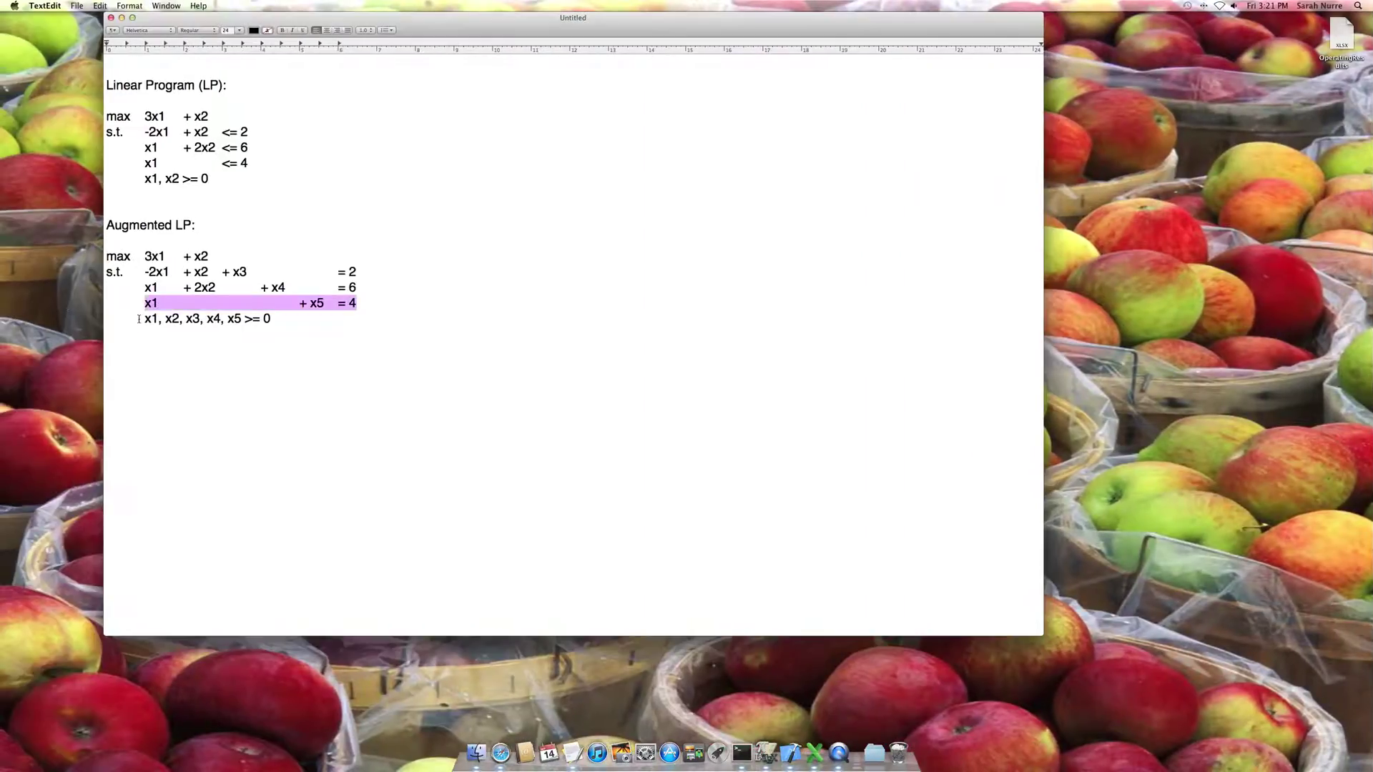
pyautogui.click(145, 304)
pyautogui.moveTo(145, 305); pyautogui.dragTo(157, 305)
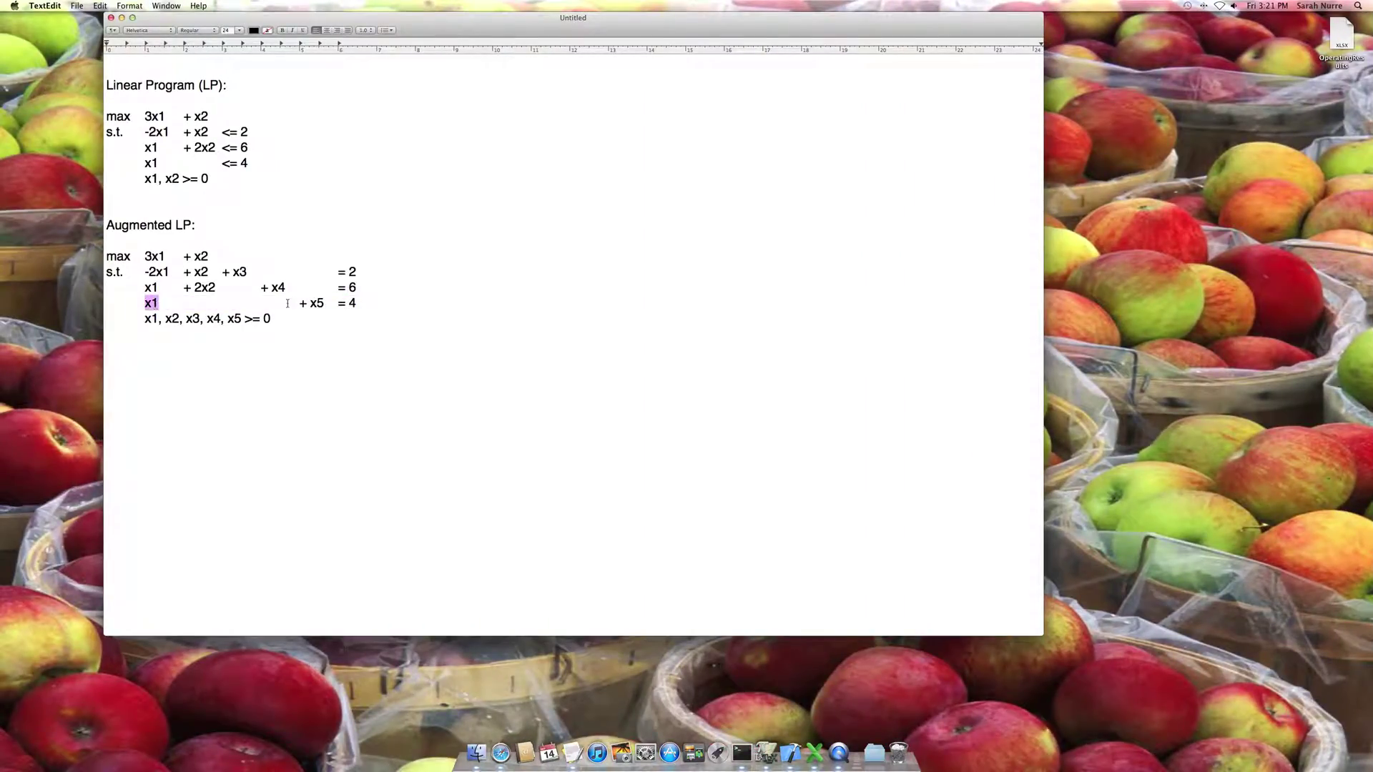
pyautogui.moveTo(308, 303); pyautogui.dragTo(362, 303)
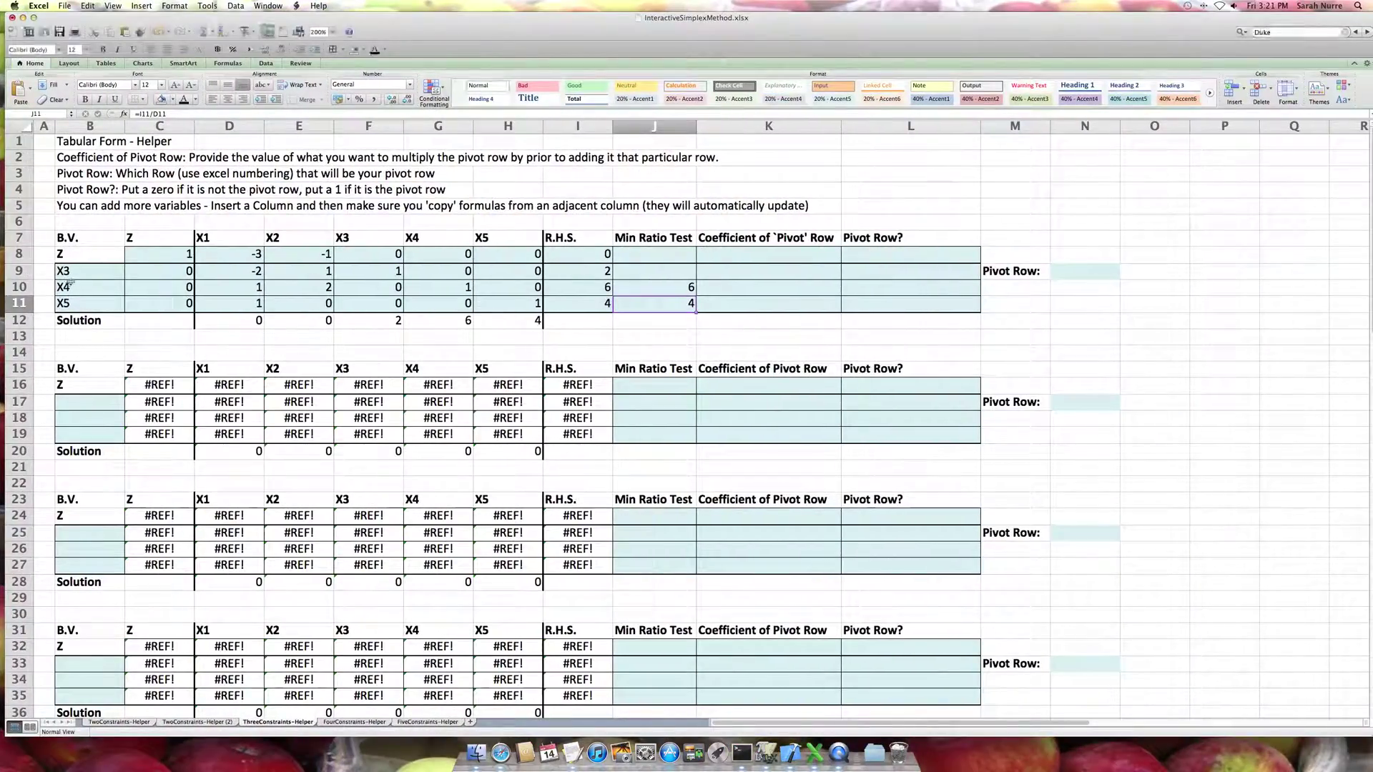
# Back in Excel, label the second tableau's basic variables in B17, B18 and B19 as X3, X4 and X1
pyautogui.click(69, 273)
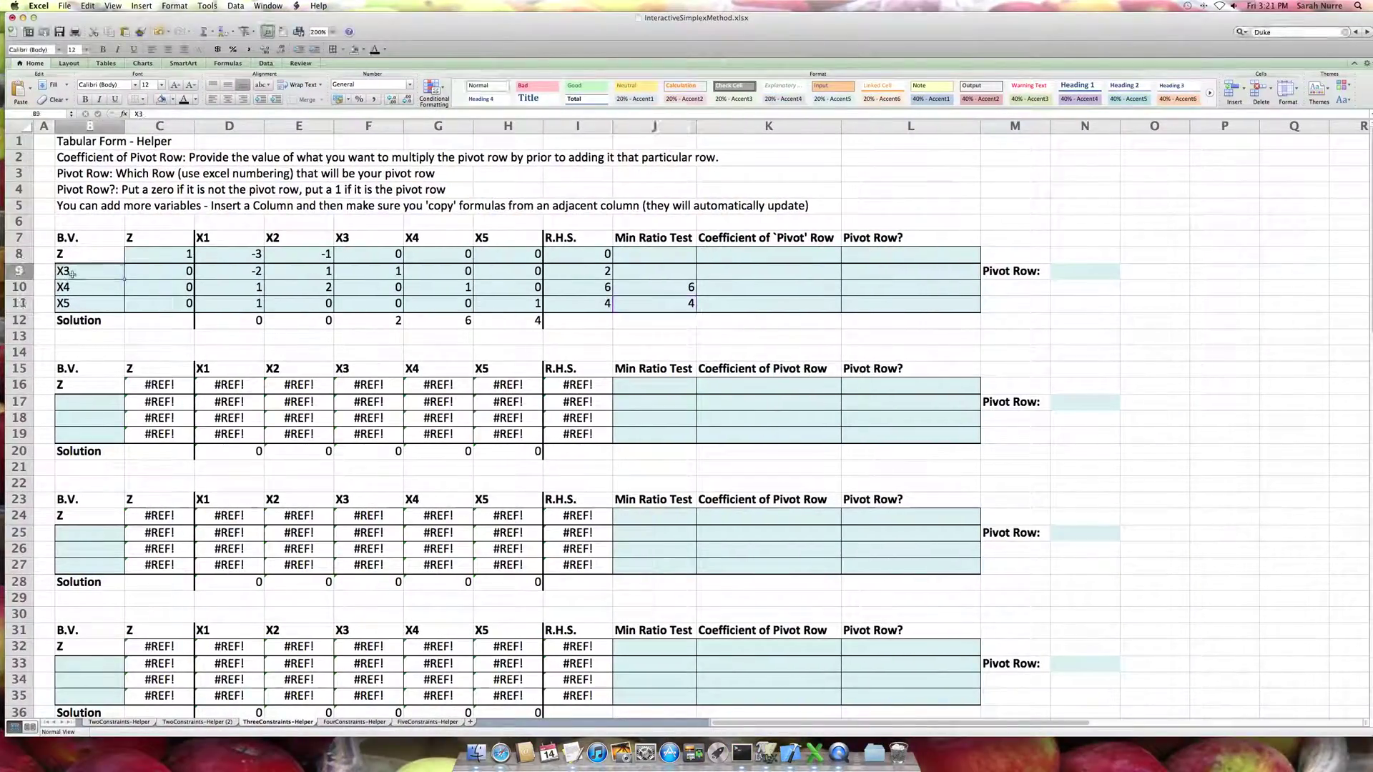
pyautogui.click(70, 304)
pyautogui.click(74, 436)
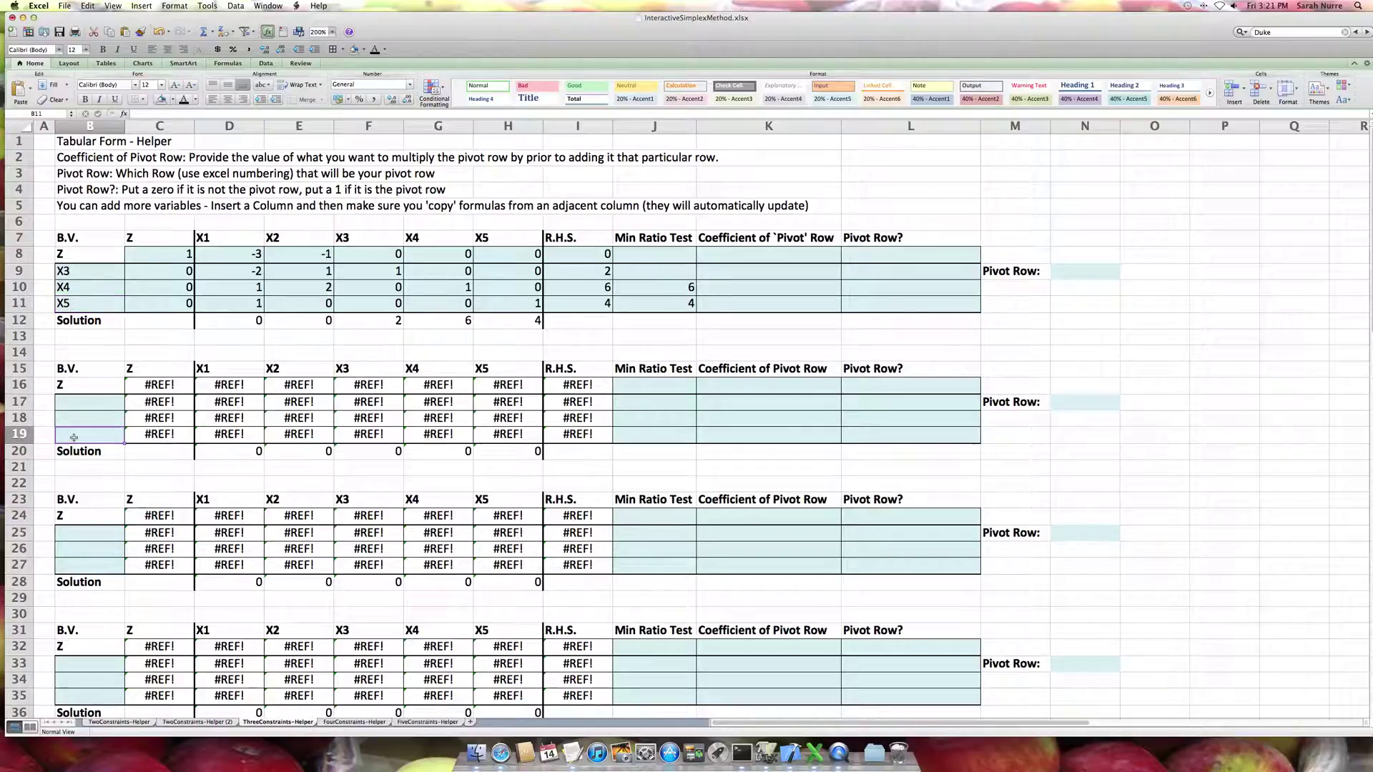
pyautogui.write('X1')
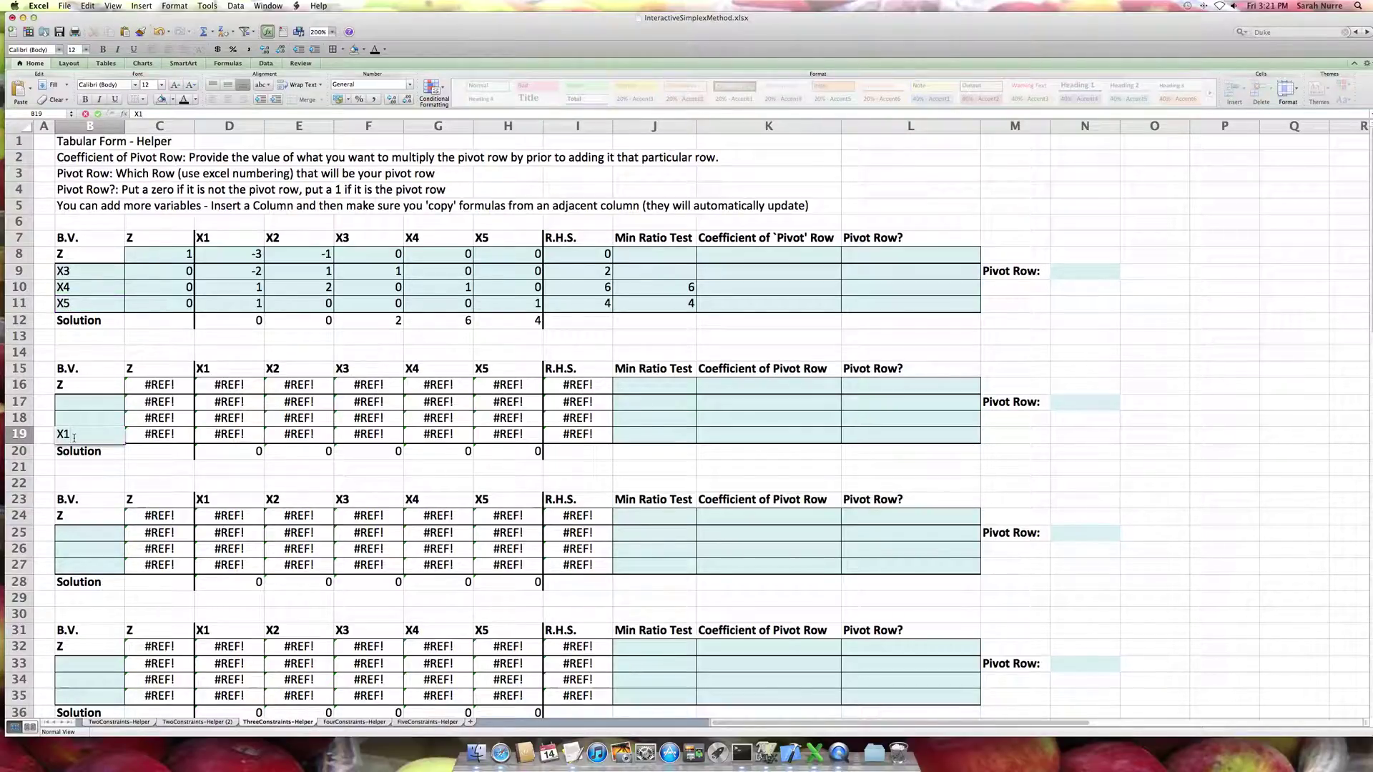
pyautogui.press('Up')
pyautogui.press('Up')
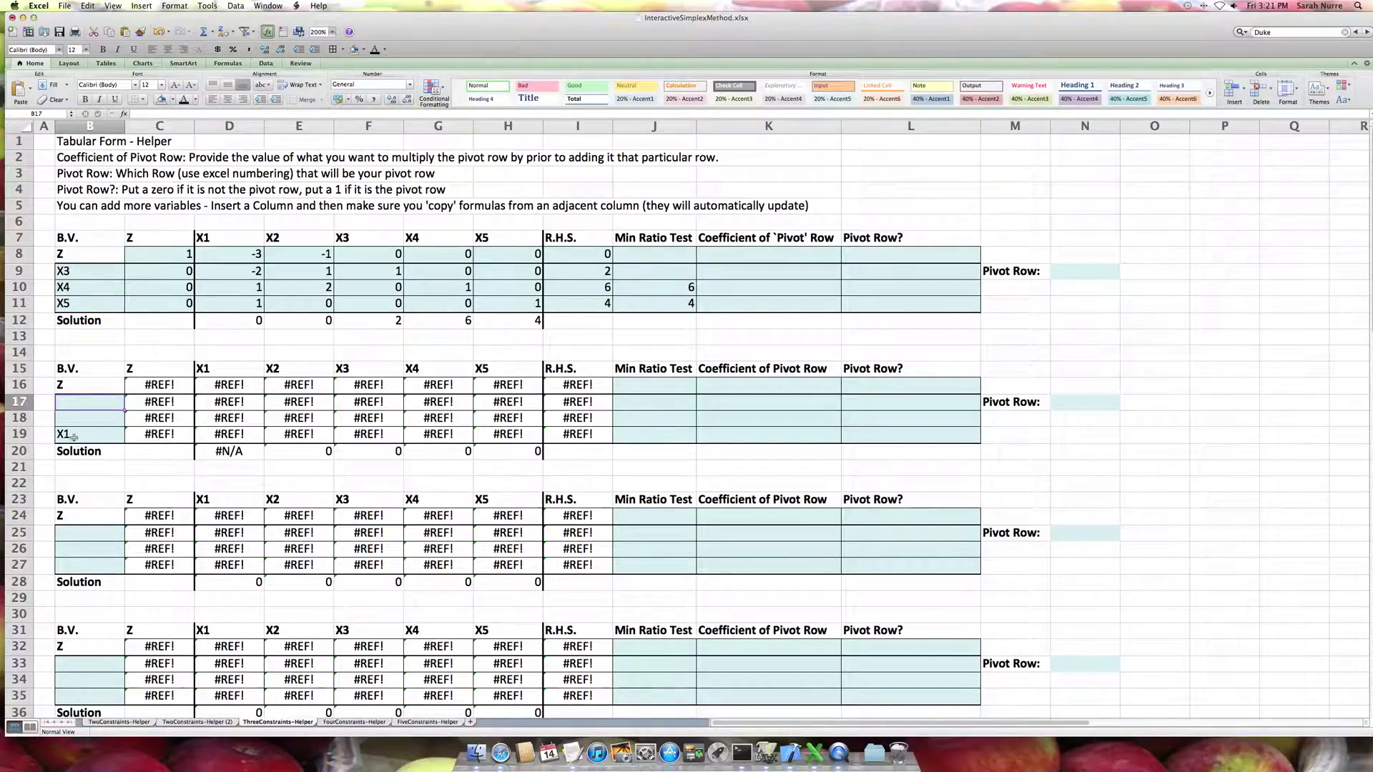
pyautogui.write('X3')
pyautogui.press('Return')
pyautogui.write('X')
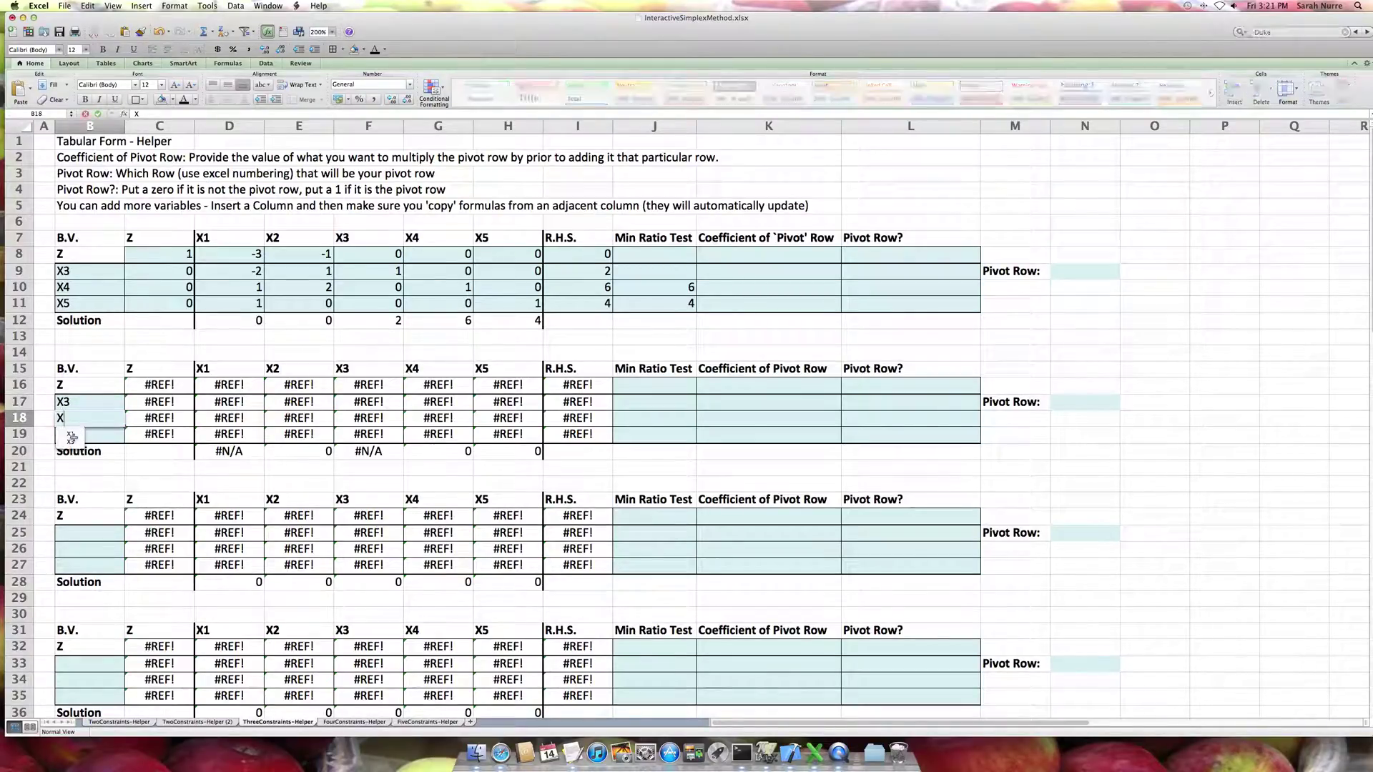
pyautogui.write('4')
pyautogui.press('Tab')
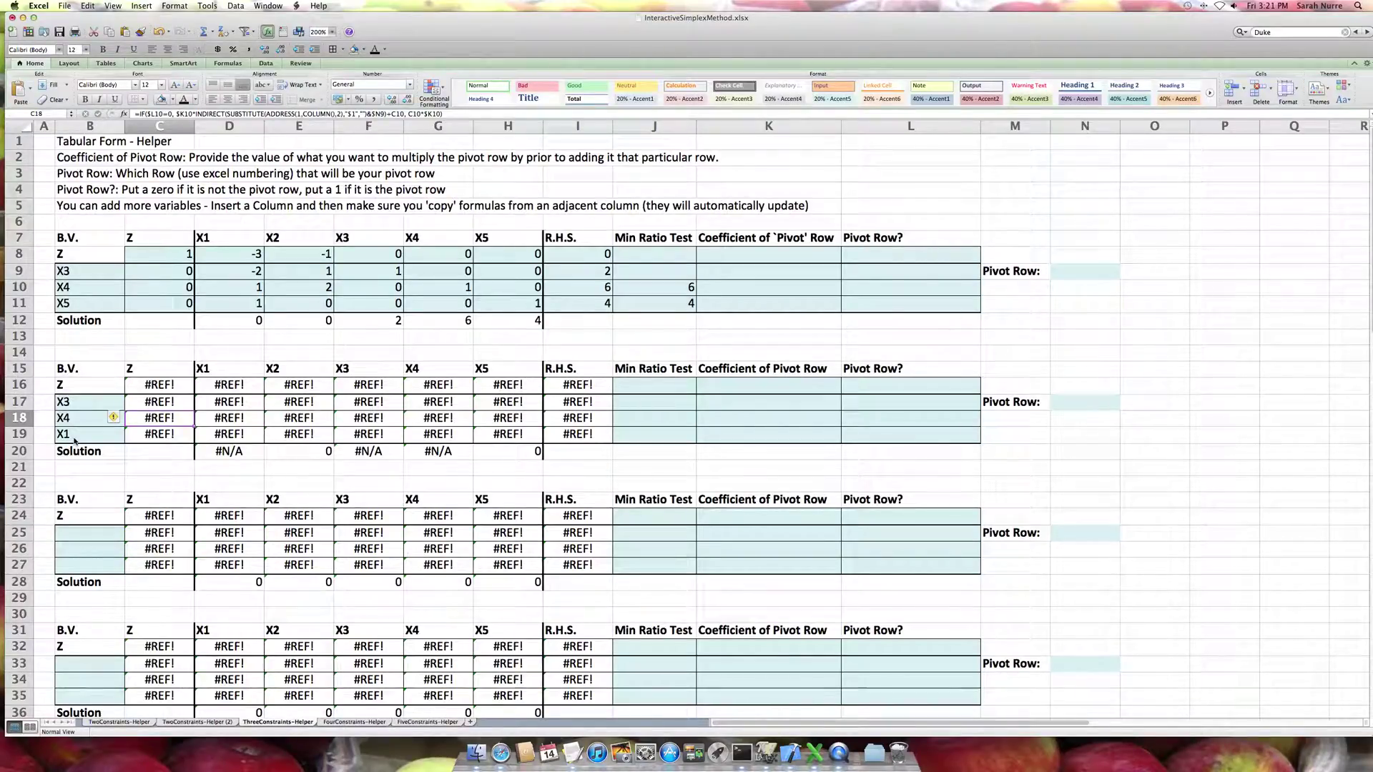
# Set the first tableau's Pivot Row in N9 to 11, the row of leaving variable X5
pyautogui.click(86, 434)
pyautogui.click(76, 304)
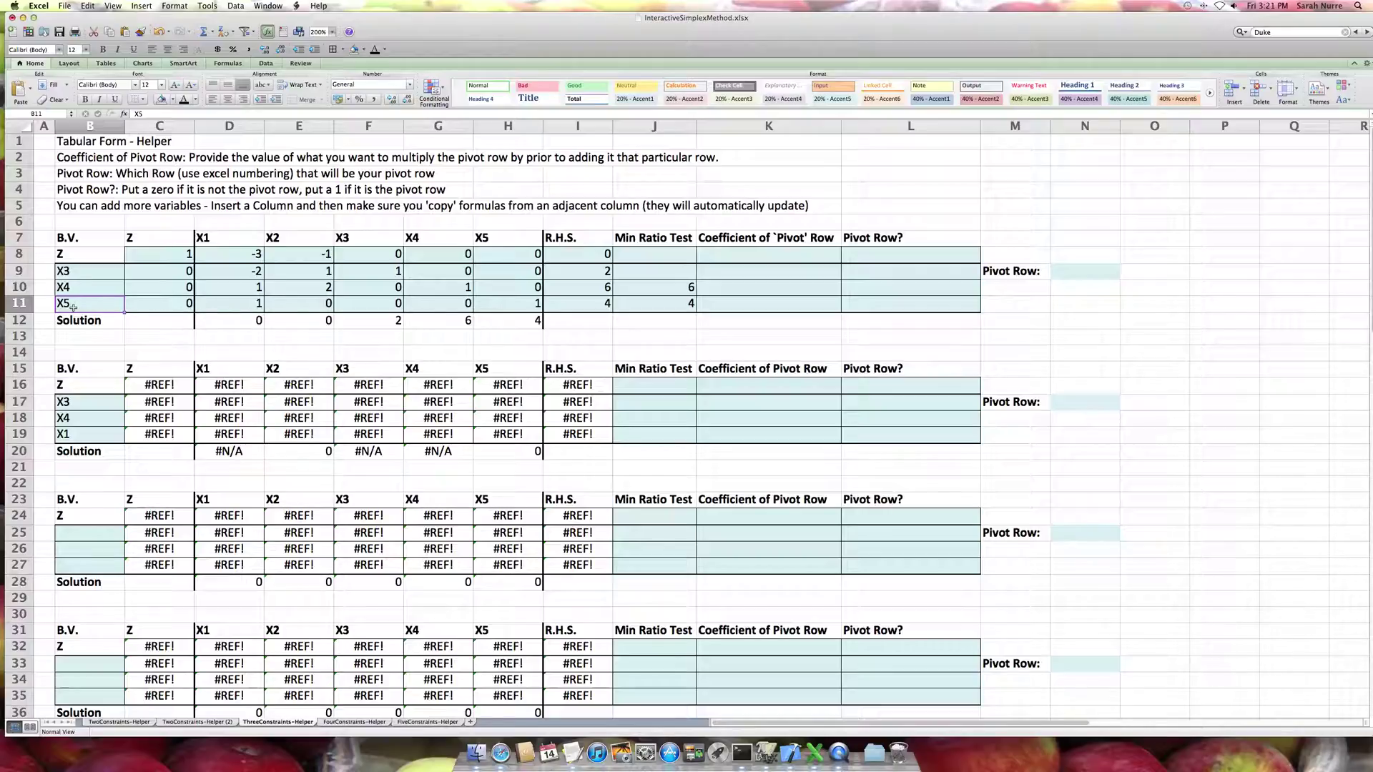
pyautogui.moveTo(77, 303); pyautogui.dragTo(568, 305)
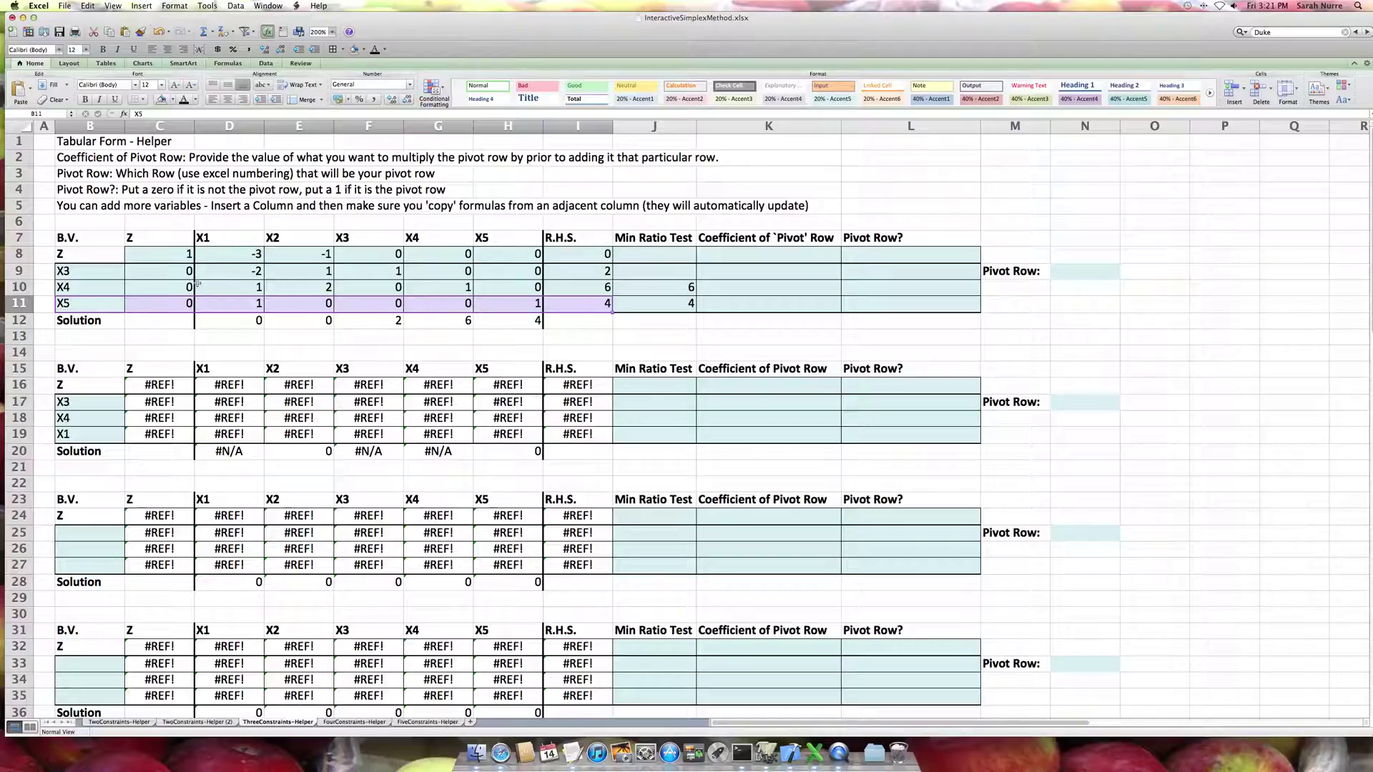
pyautogui.click(1051, 273)
pyautogui.write('11')
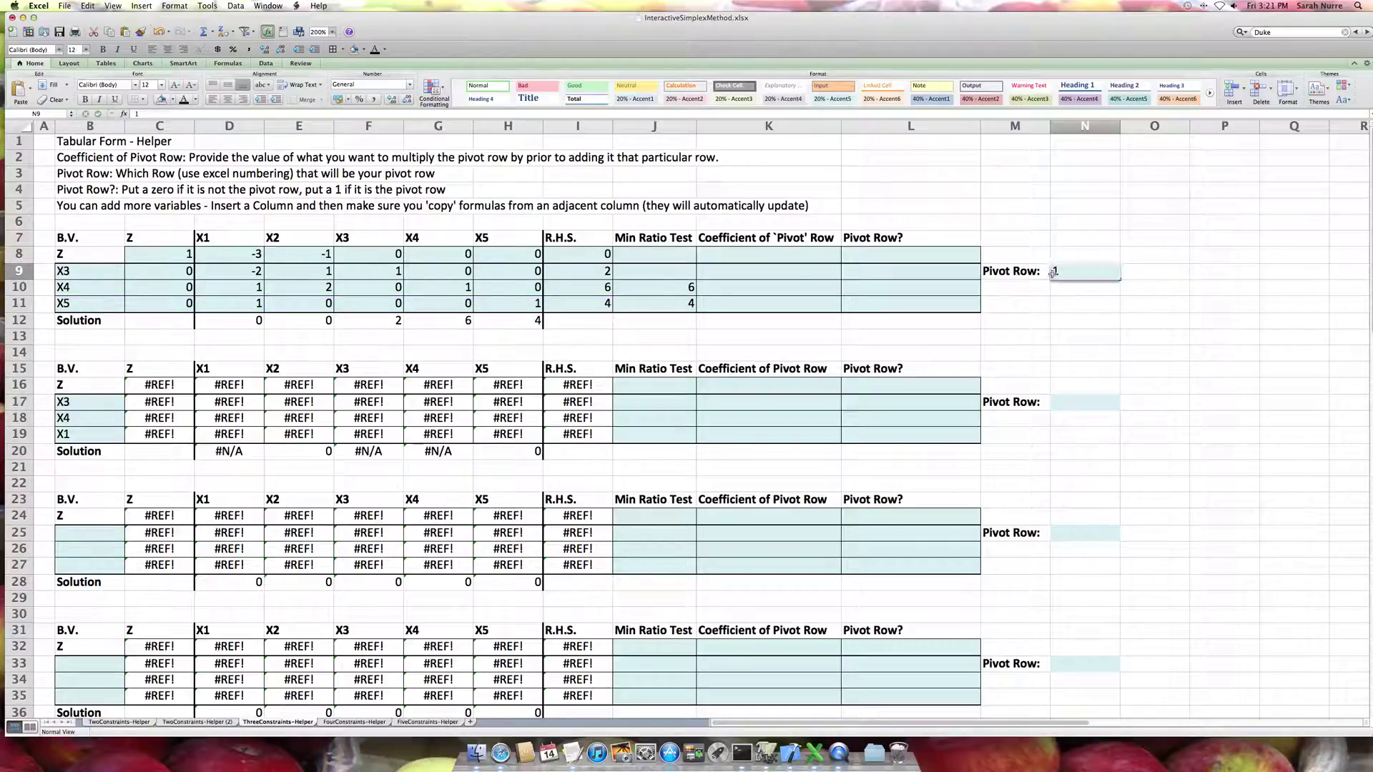
pyautogui.press('Return')
# Fill the first tableau's Pivot Row? column with 0 for rows 8, 9 and 10 and 1 for row 11
pyautogui.press('Left')
pyautogui.press('Left')
pyautogui.press('Up')
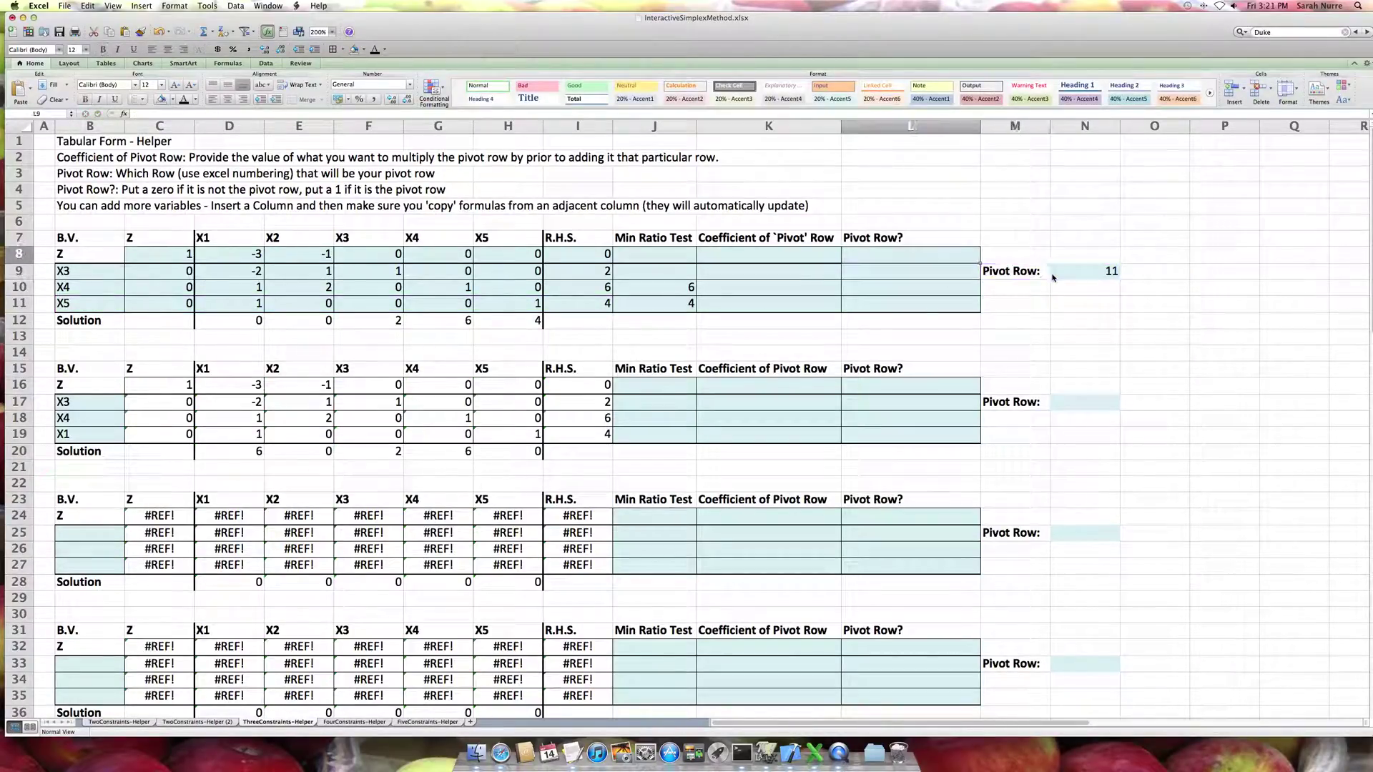
pyautogui.write('0')
pyautogui.press('Return')
pyautogui.write('0')
pyautogui.press('Return')
pyautogui.write('0')
pyautogui.press('Return')
pyautogui.write('1')
pyautogui.press('Return')
pyautogui.click(949, 307)
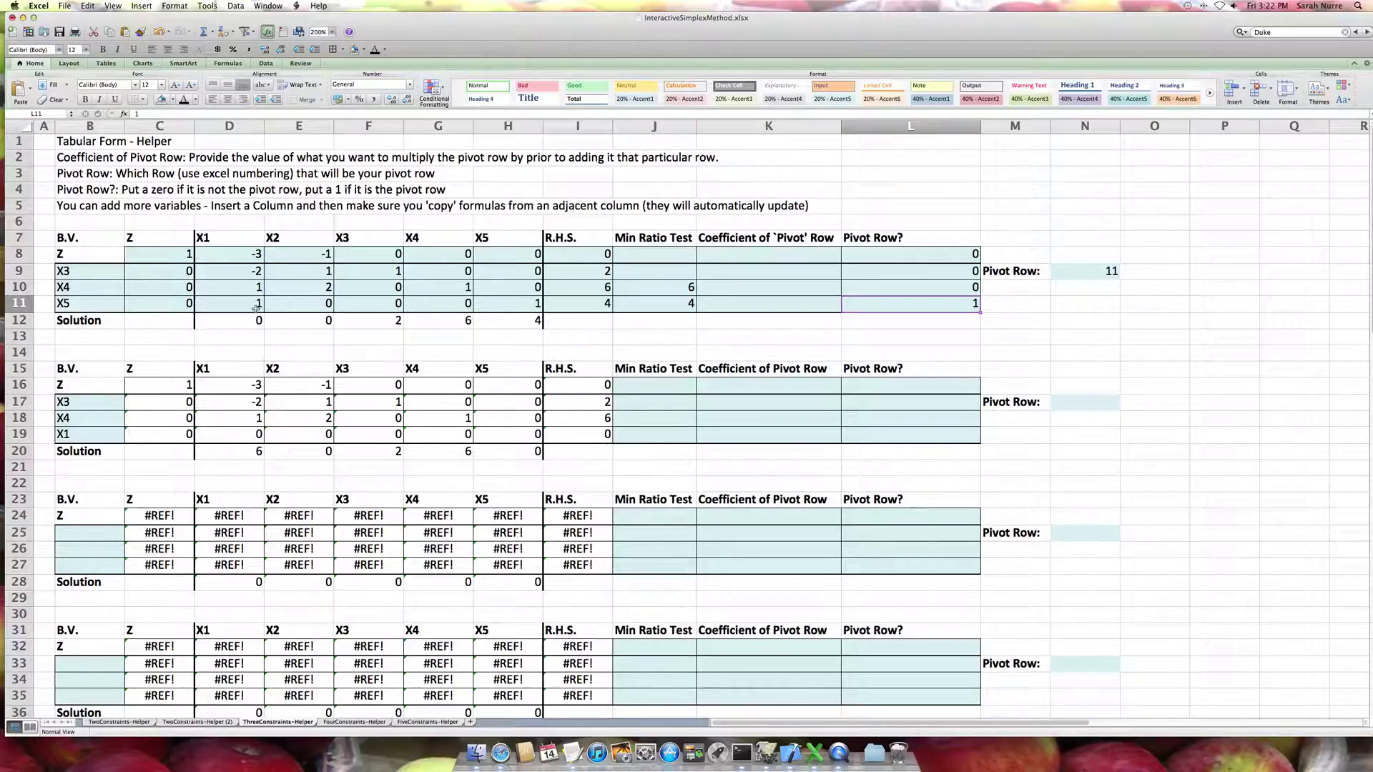
# Examine the basic variables' columns in the first tableau and compare the Z row's coefficients with those of pivot row 11
pyautogui.click(89, 276)
pyautogui.click(91, 288)
pyautogui.click(93, 304)
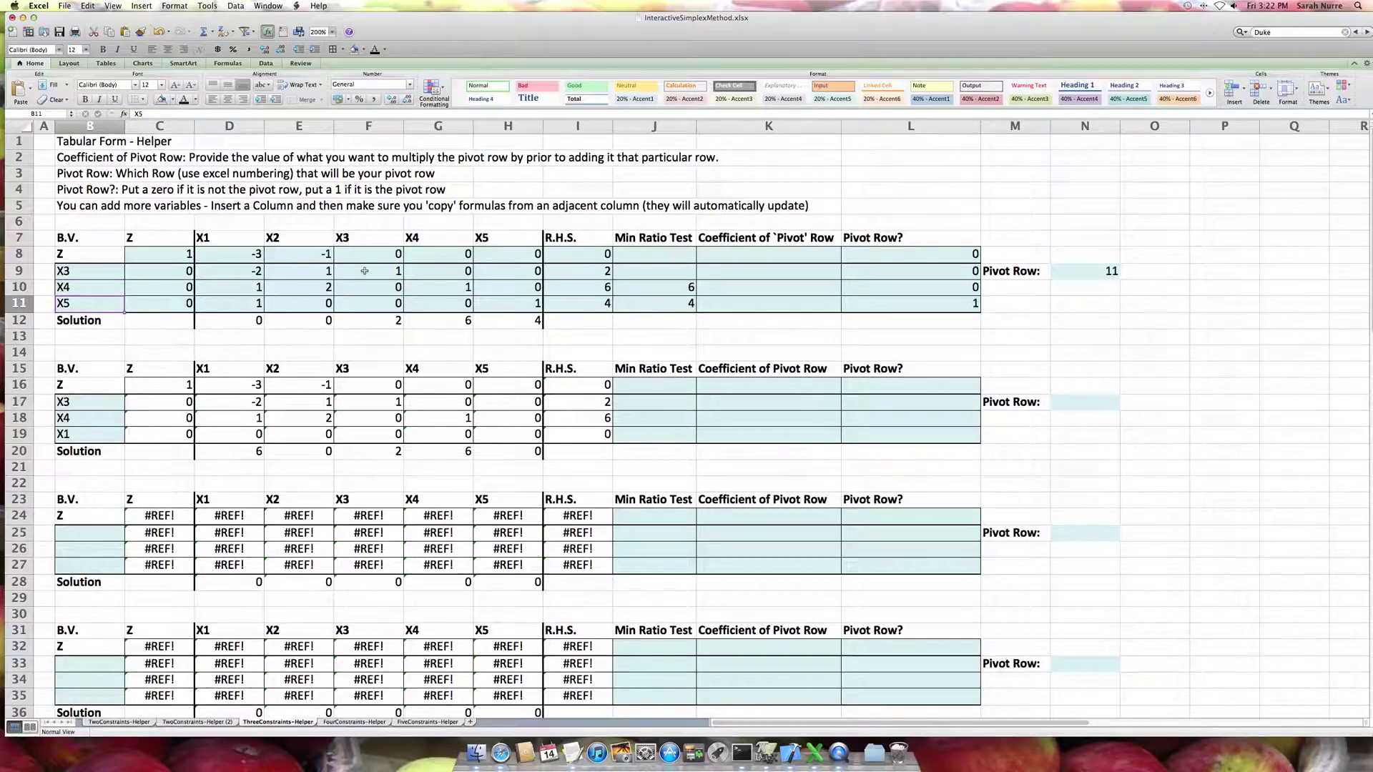
pyautogui.moveTo(367, 256); pyautogui.dragTo(371, 308)
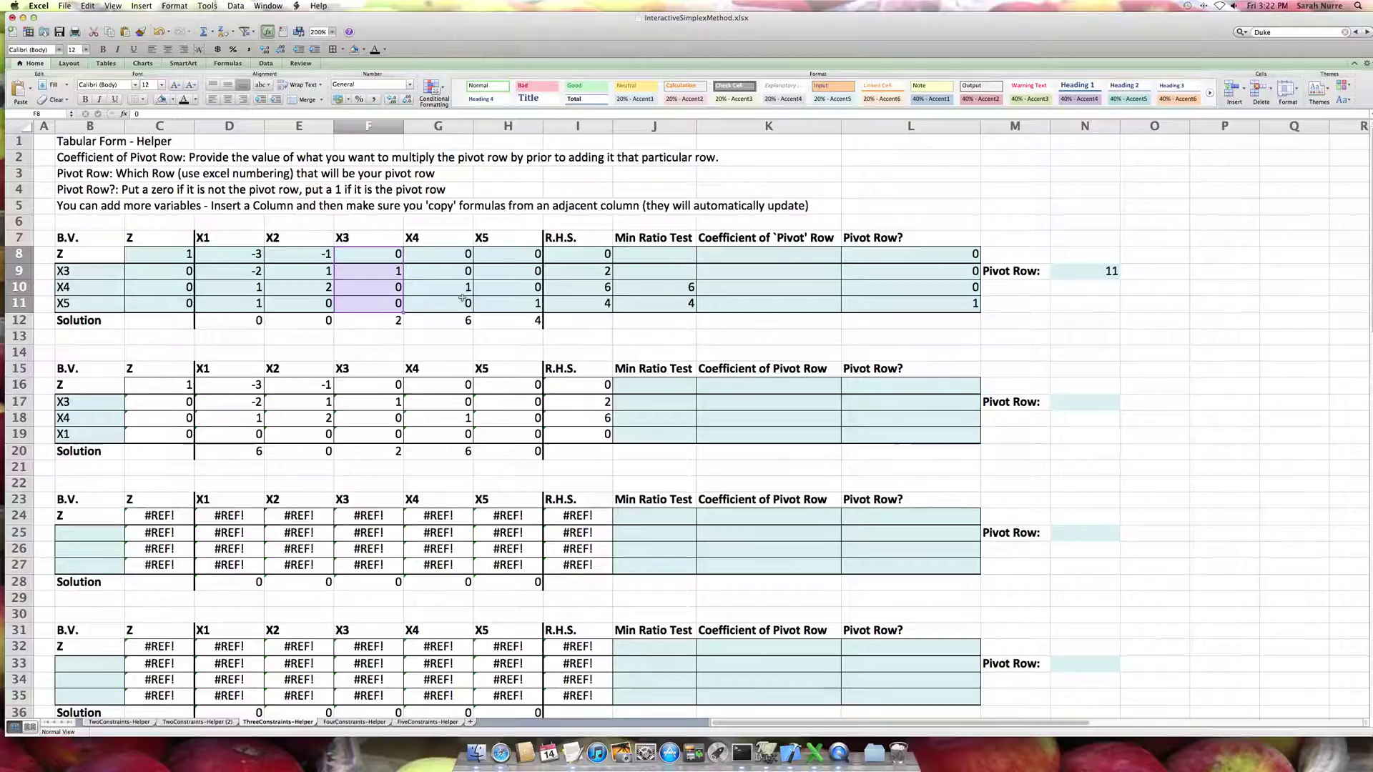
pyautogui.click(437, 288)
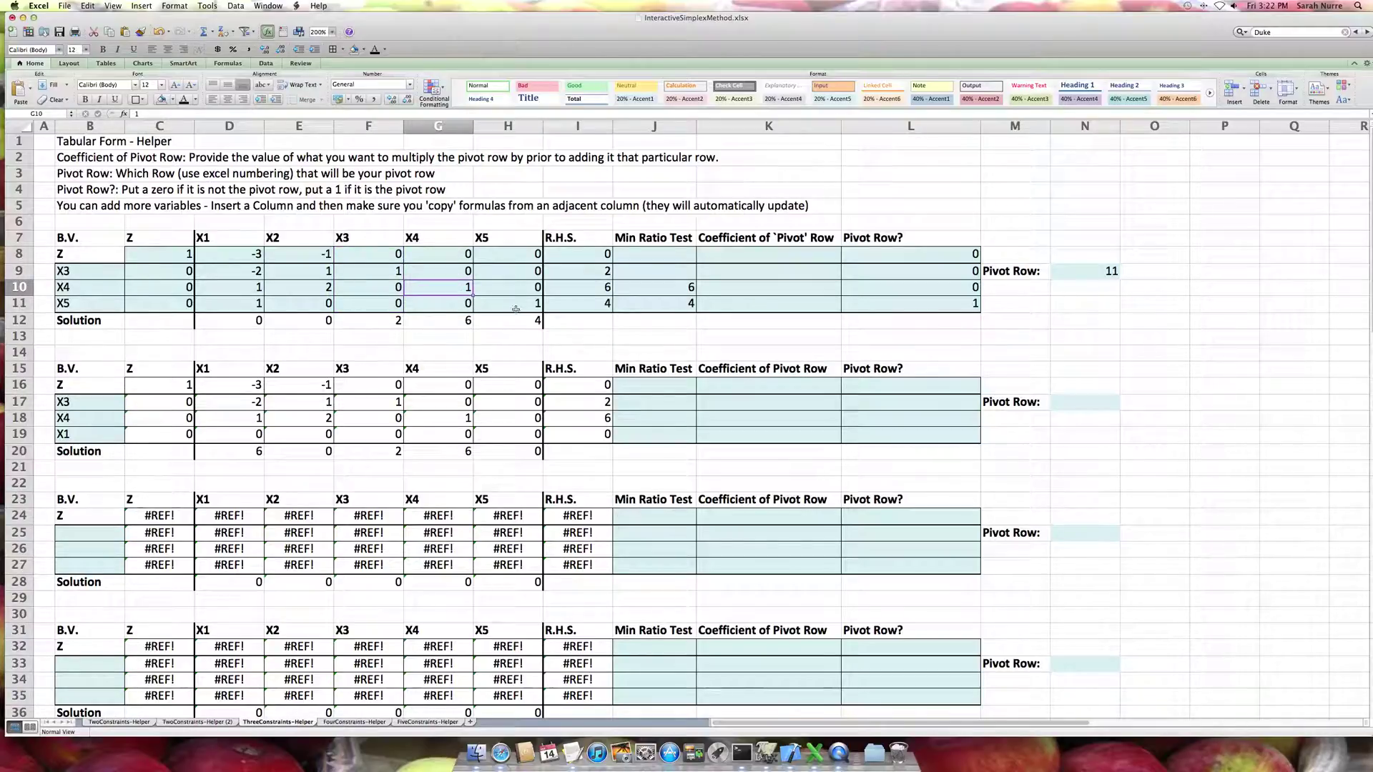
pyautogui.click(208, 239)
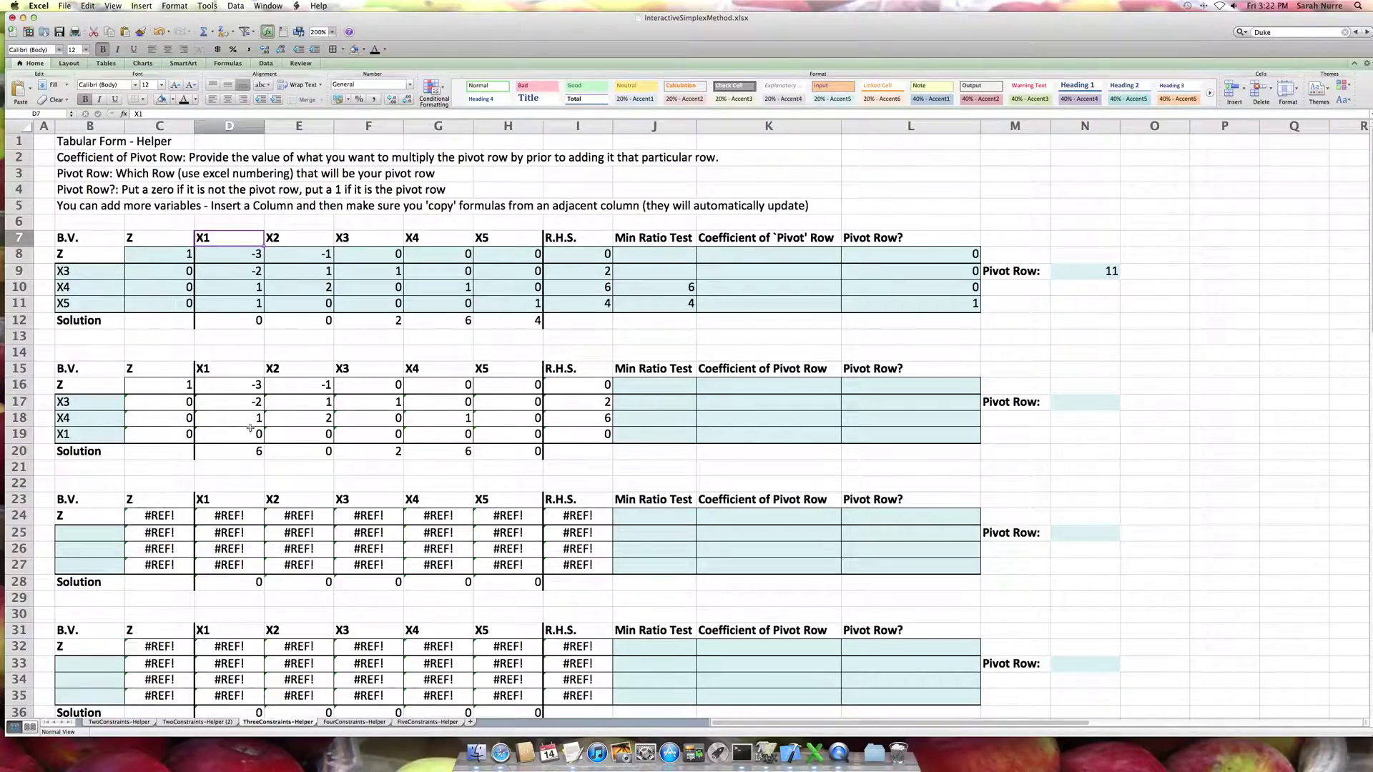
pyautogui.click(201, 303)
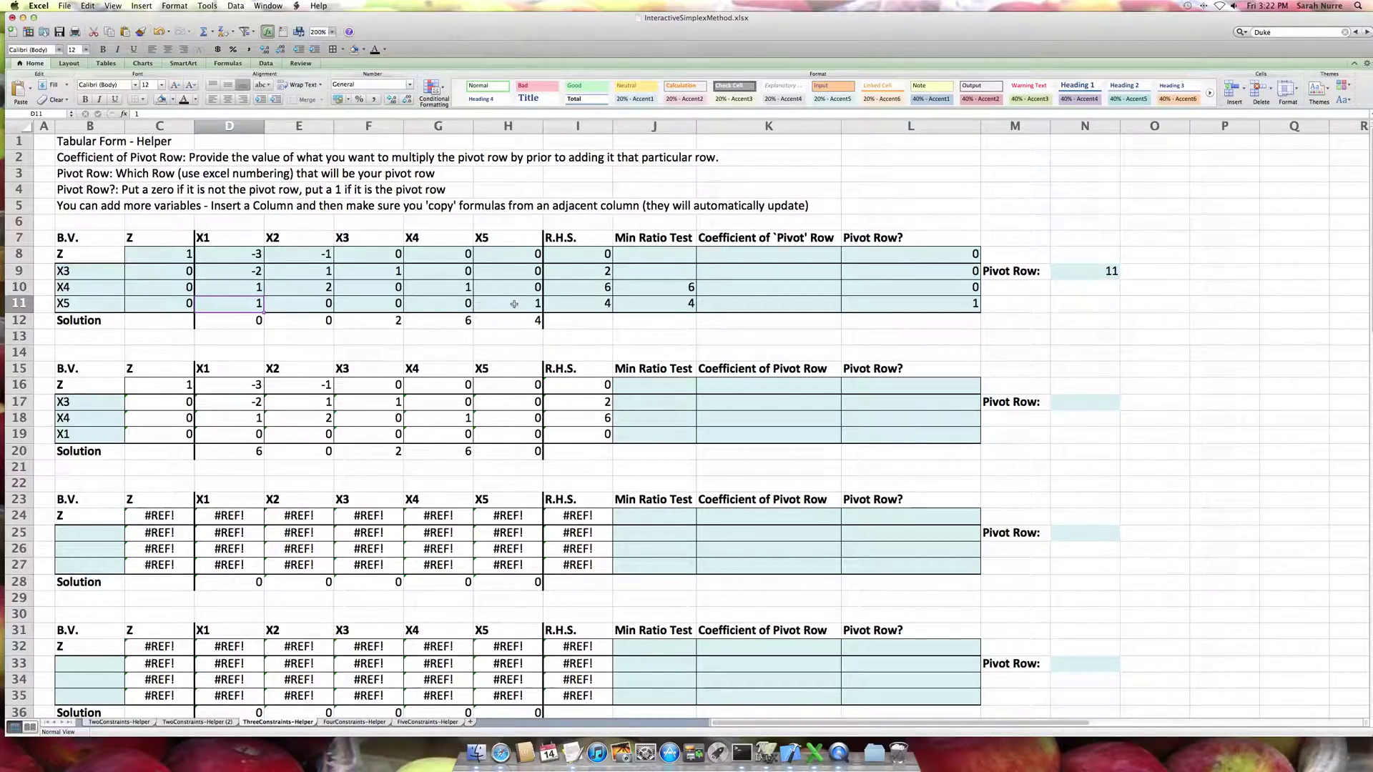
pyautogui.click(233, 256)
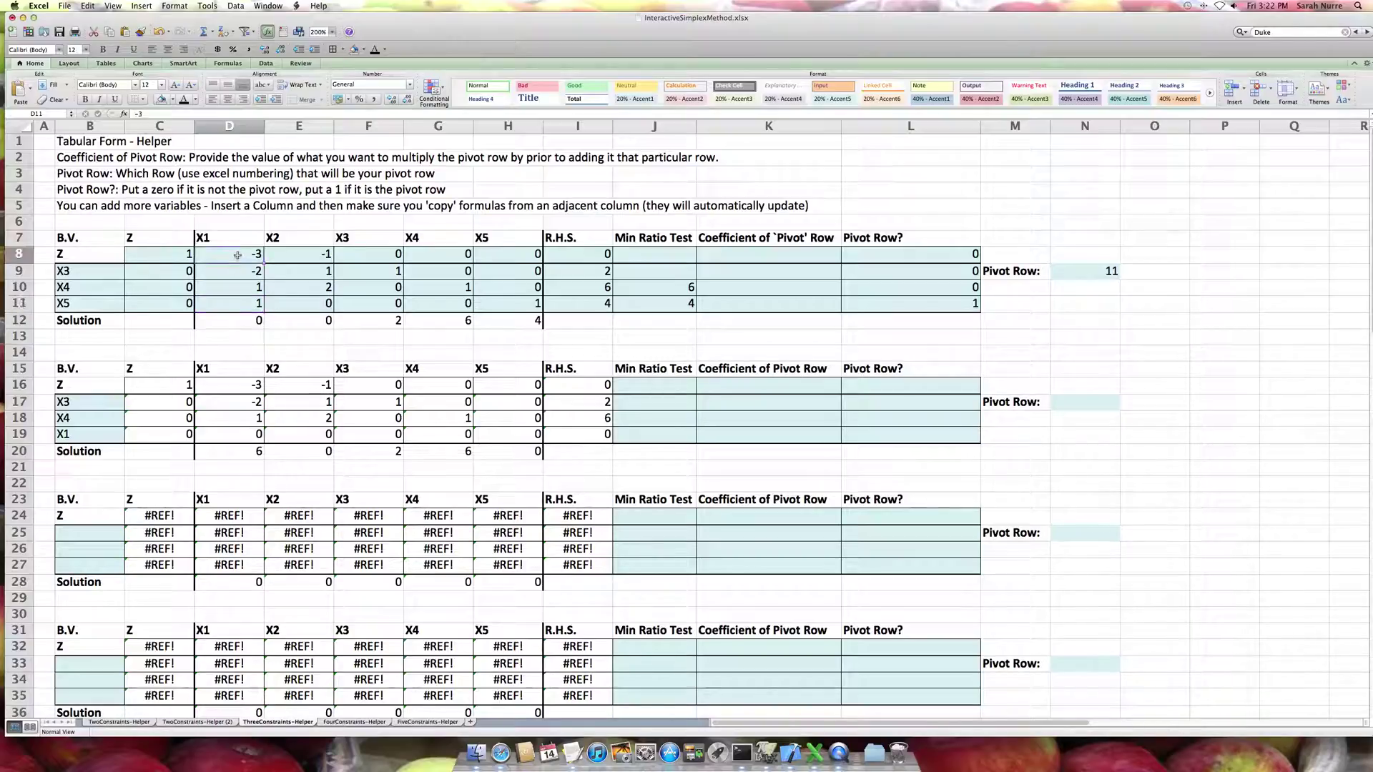
pyautogui.hotkey('shift', 'Right')
pyautogui.hotkey('shift', 'Right')
pyautogui.hotkey('shift', 'Right')
pyautogui.hotkey('shift', 'Right')
pyautogui.moveTo(232, 307); pyautogui.dragTo(536, 305)
# Enter 3 as the Z row's coefficient of the pivot row in K8 and check the second tableau's X1 entry in D16
pyautogui.click(781, 249)
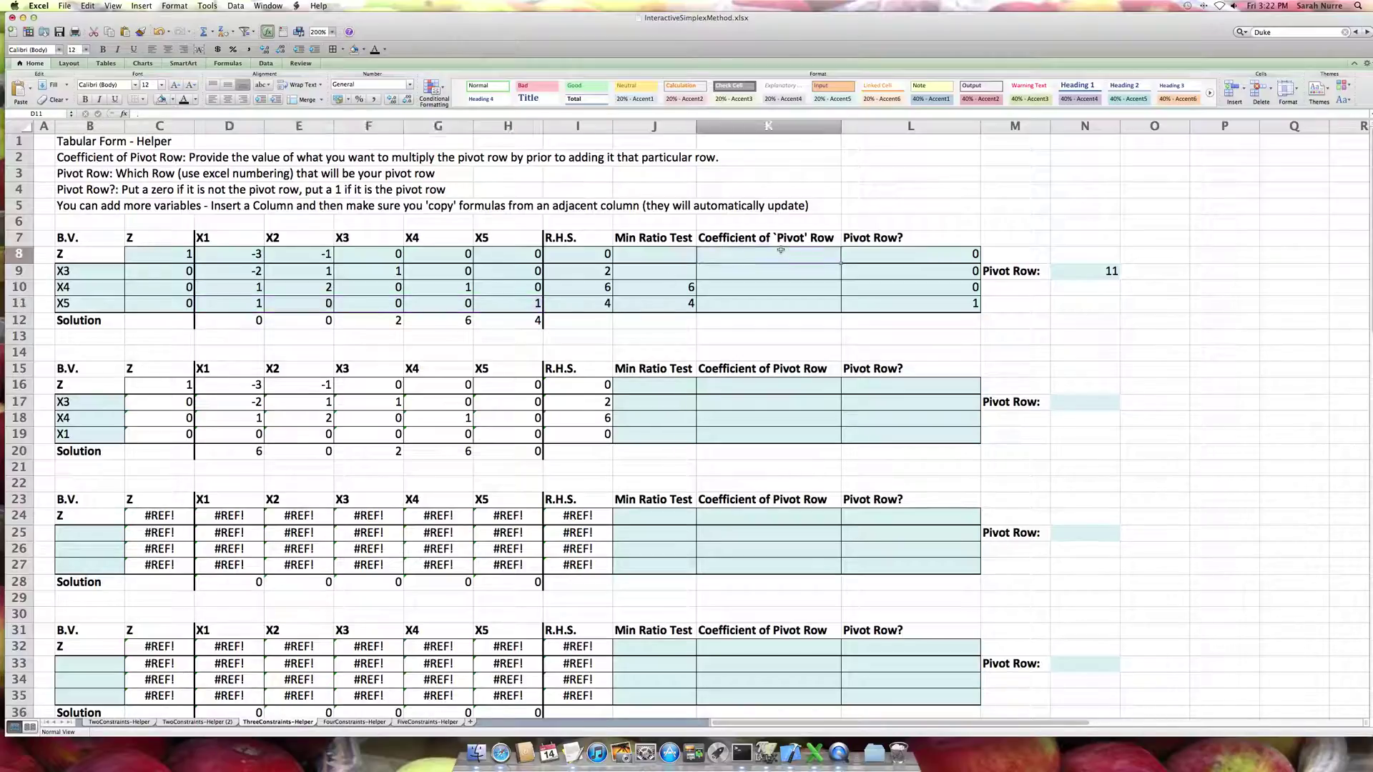
pyautogui.click(225, 384)
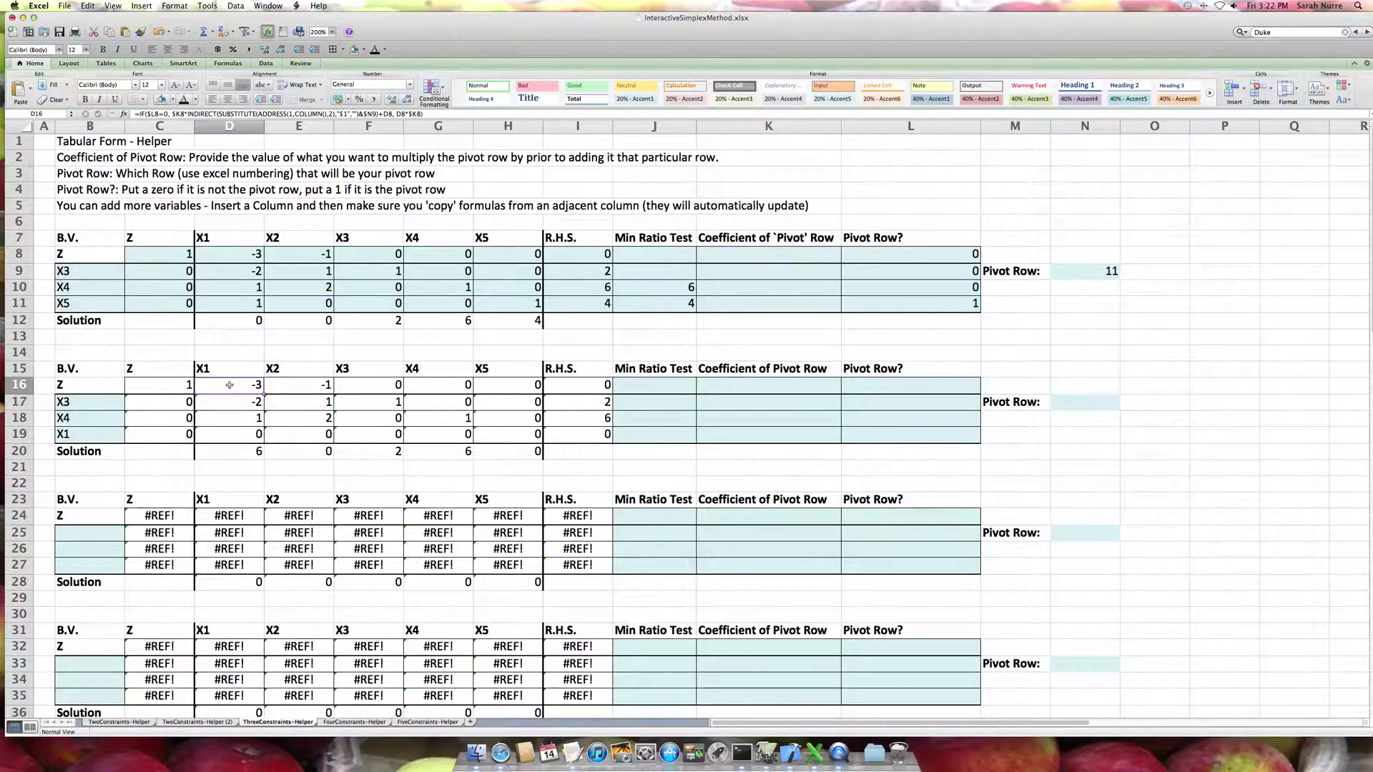
pyautogui.click(730, 259)
pyautogui.write('3')
pyautogui.press('Tab')
pyautogui.click(729, 259)
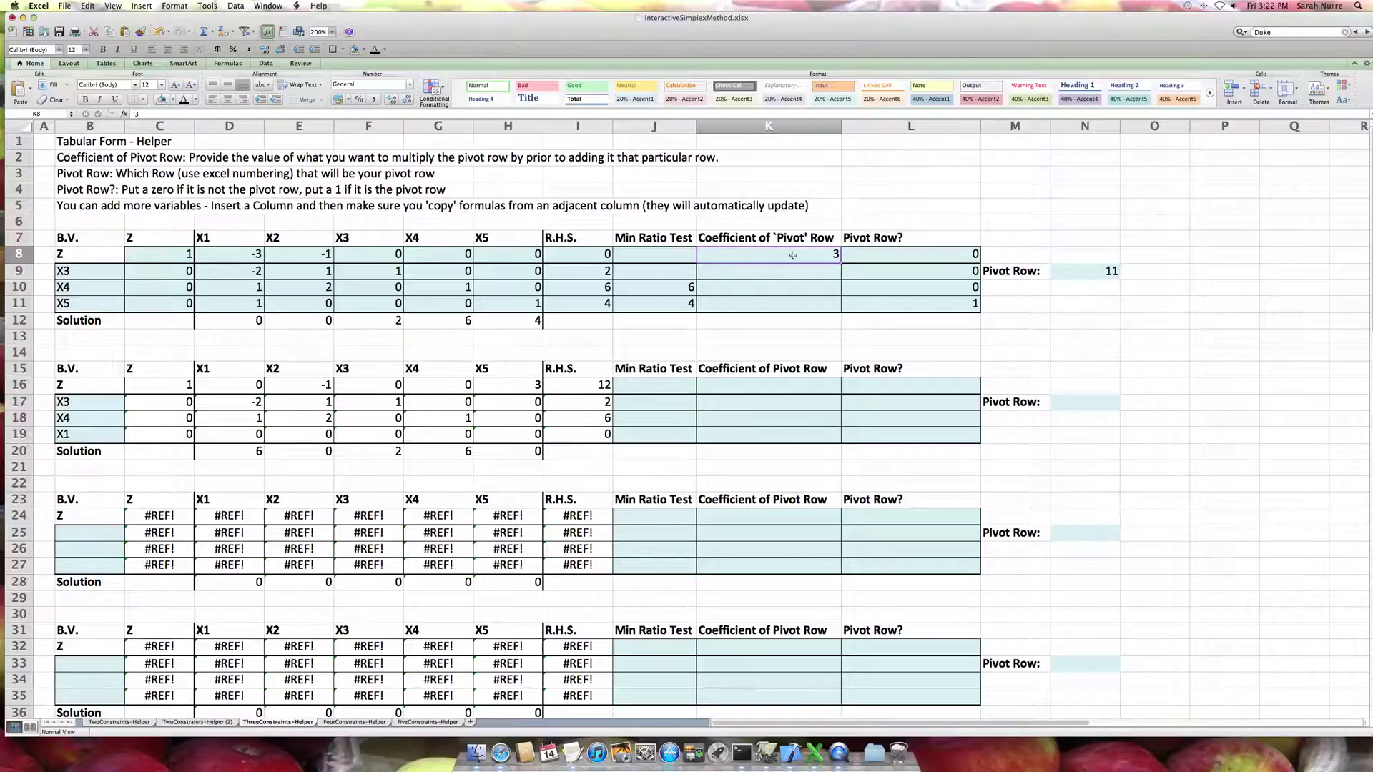
pyautogui.click(244, 304)
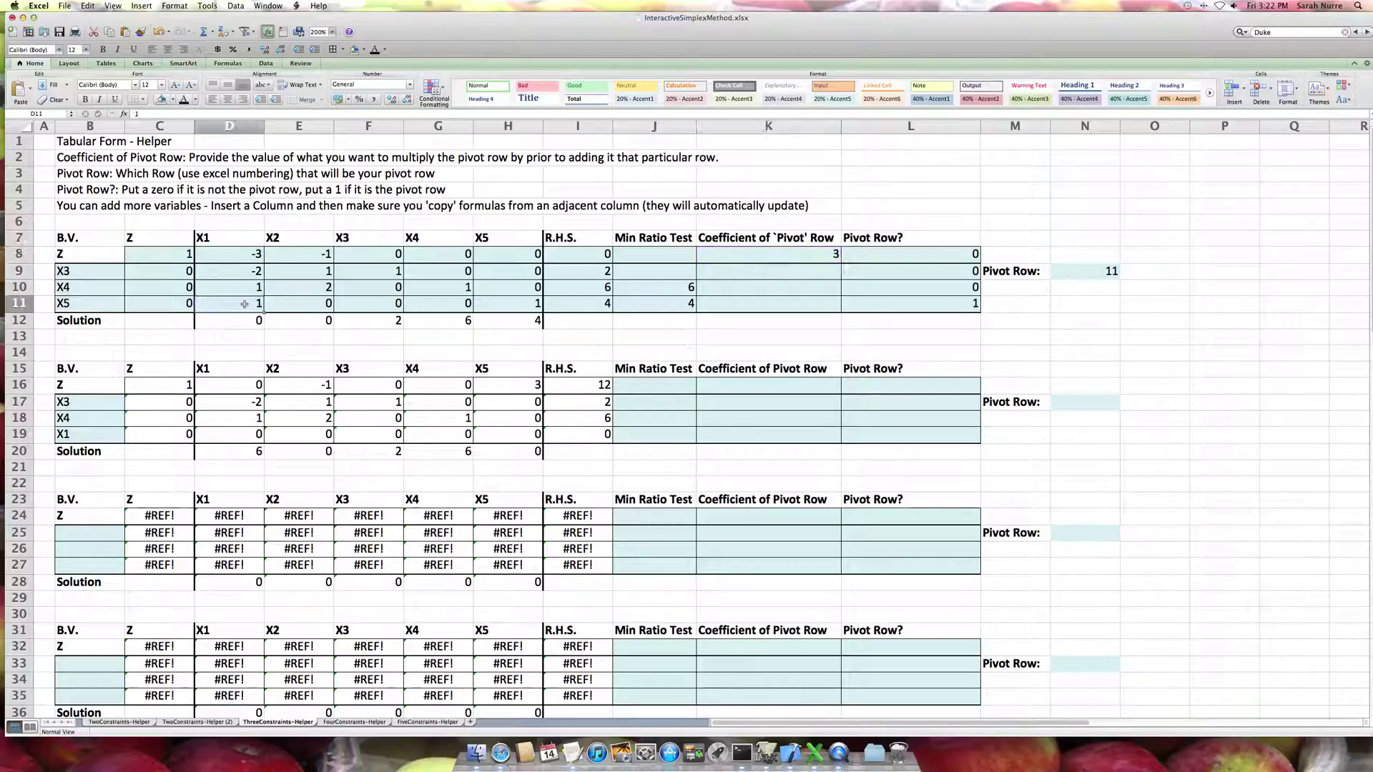
pyautogui.click(239, 390)
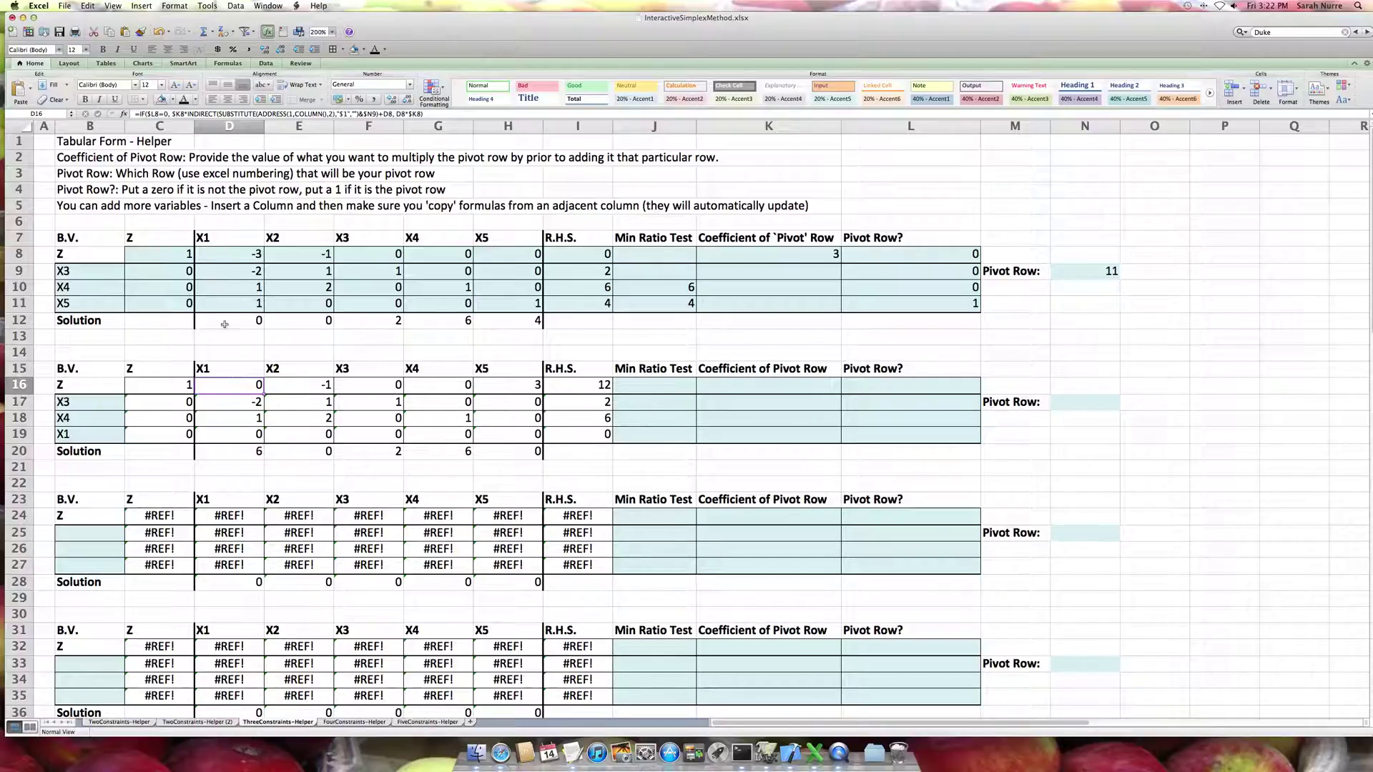
# Enter the pivot row coefficients 2 for the X3 row in K9 and -1 for the X4 row in K10
pyautogui.click(777, 278)
pyautogui.write('2')
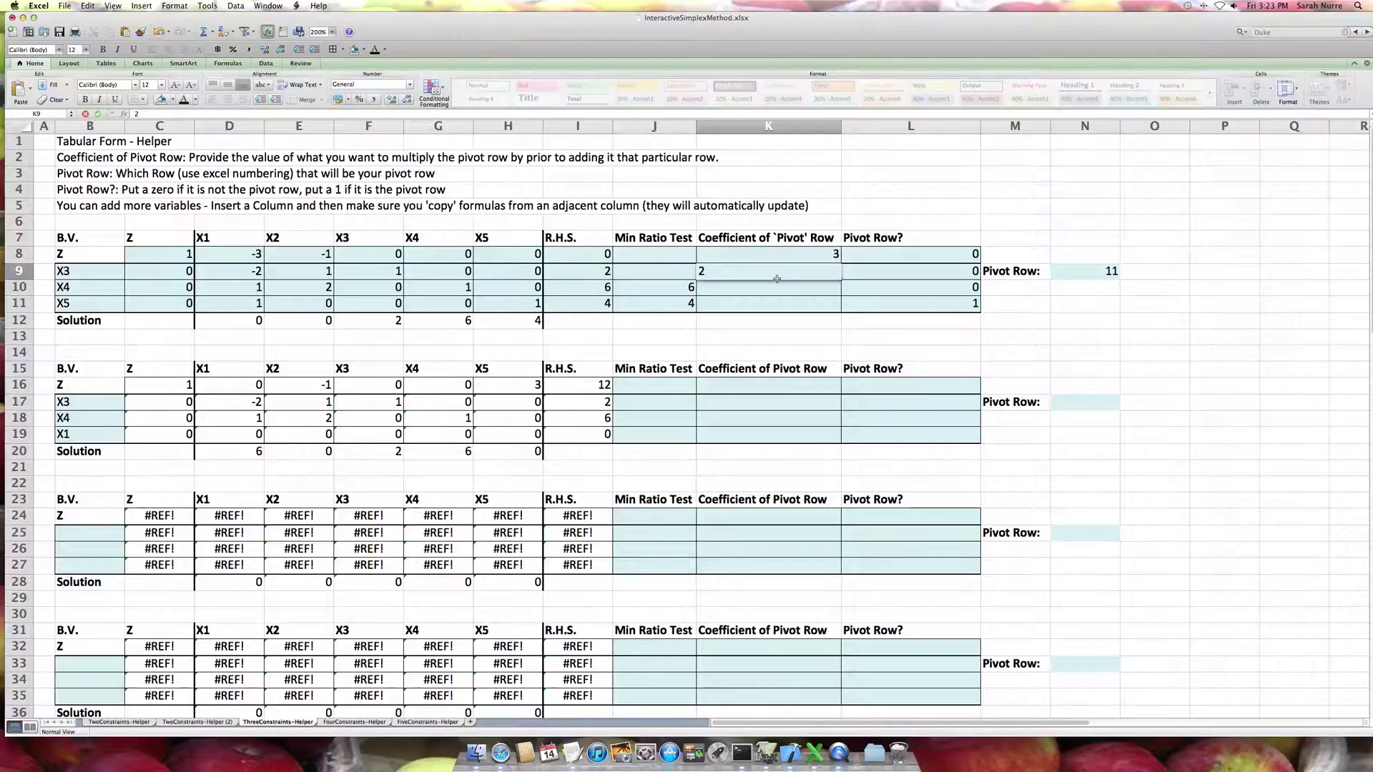
pyautogui.press('Tab')
pyautogui.click(777, 279)
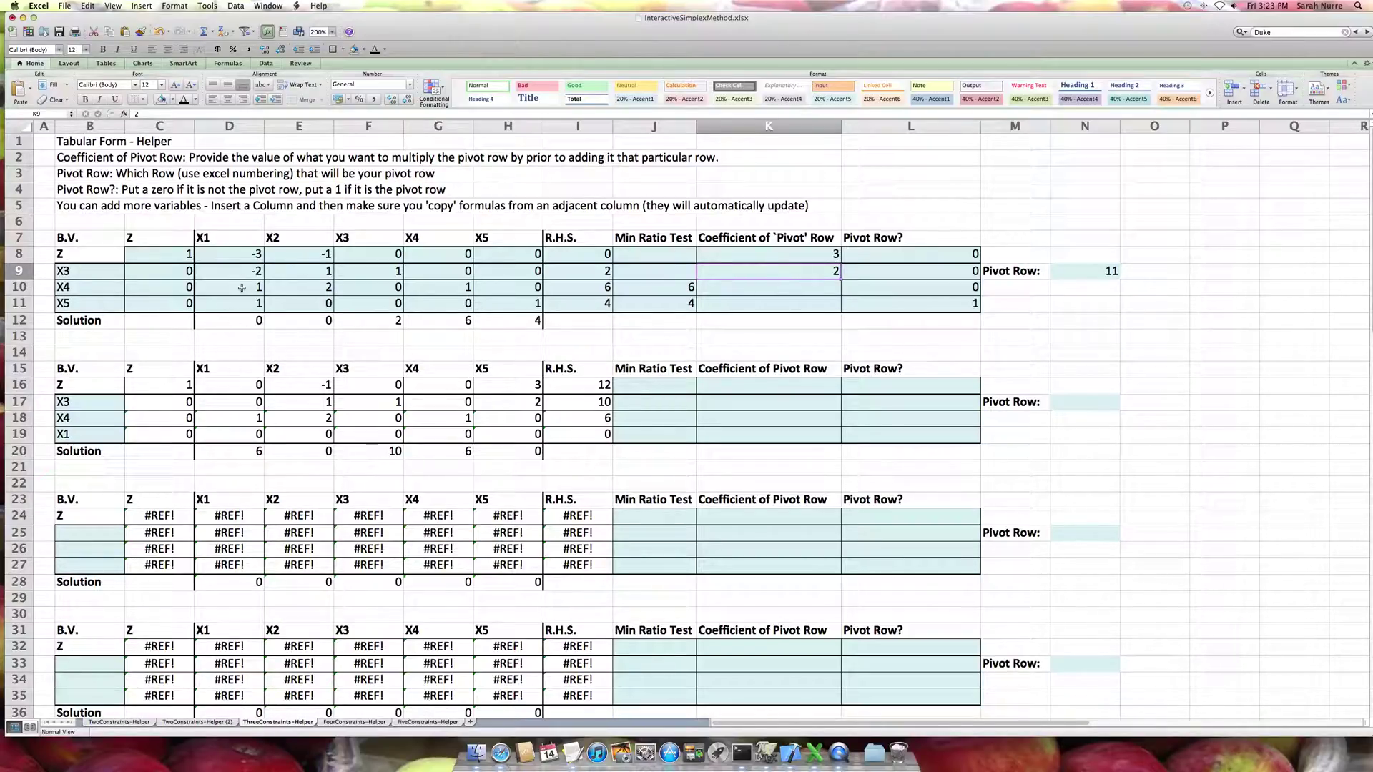
pyautogui.click(782, 286)
pyautogui.write('-1')
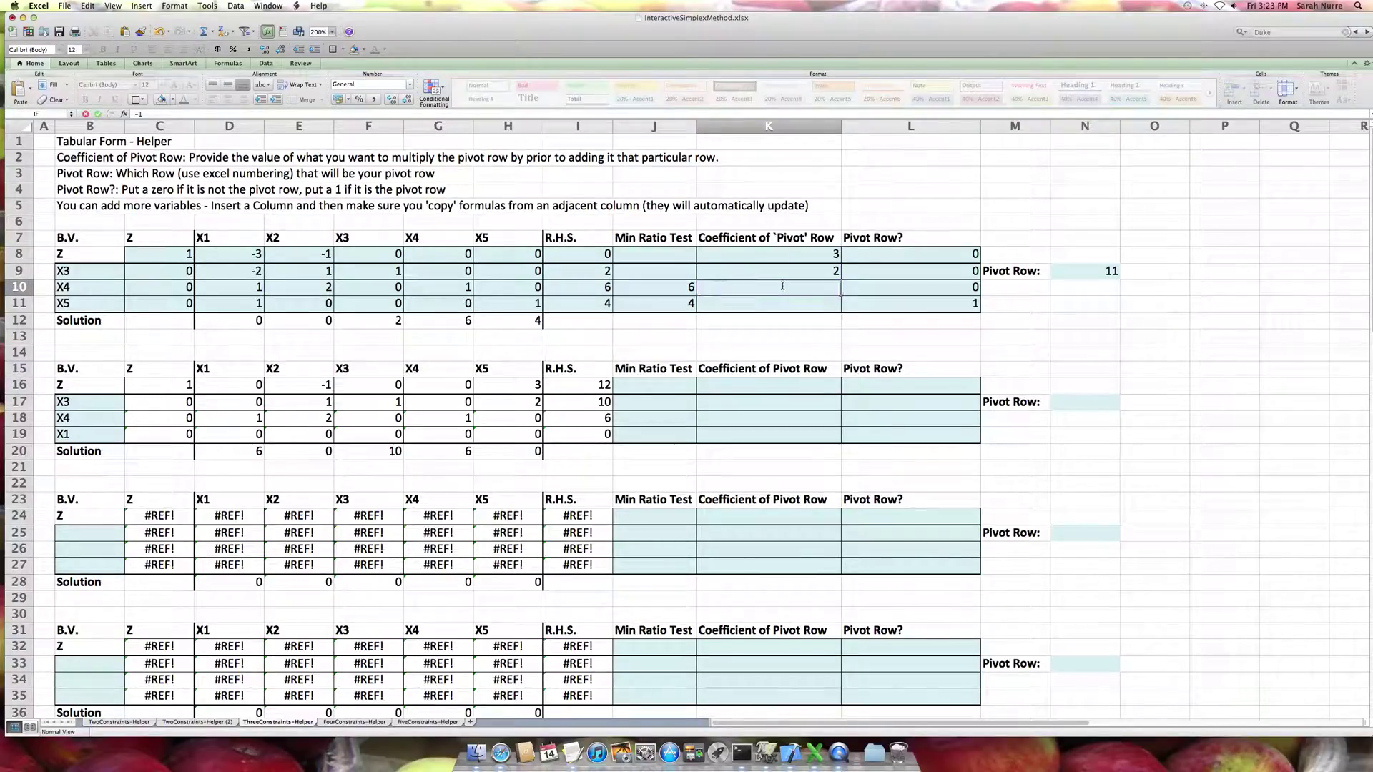
pyautogui.press('Return')
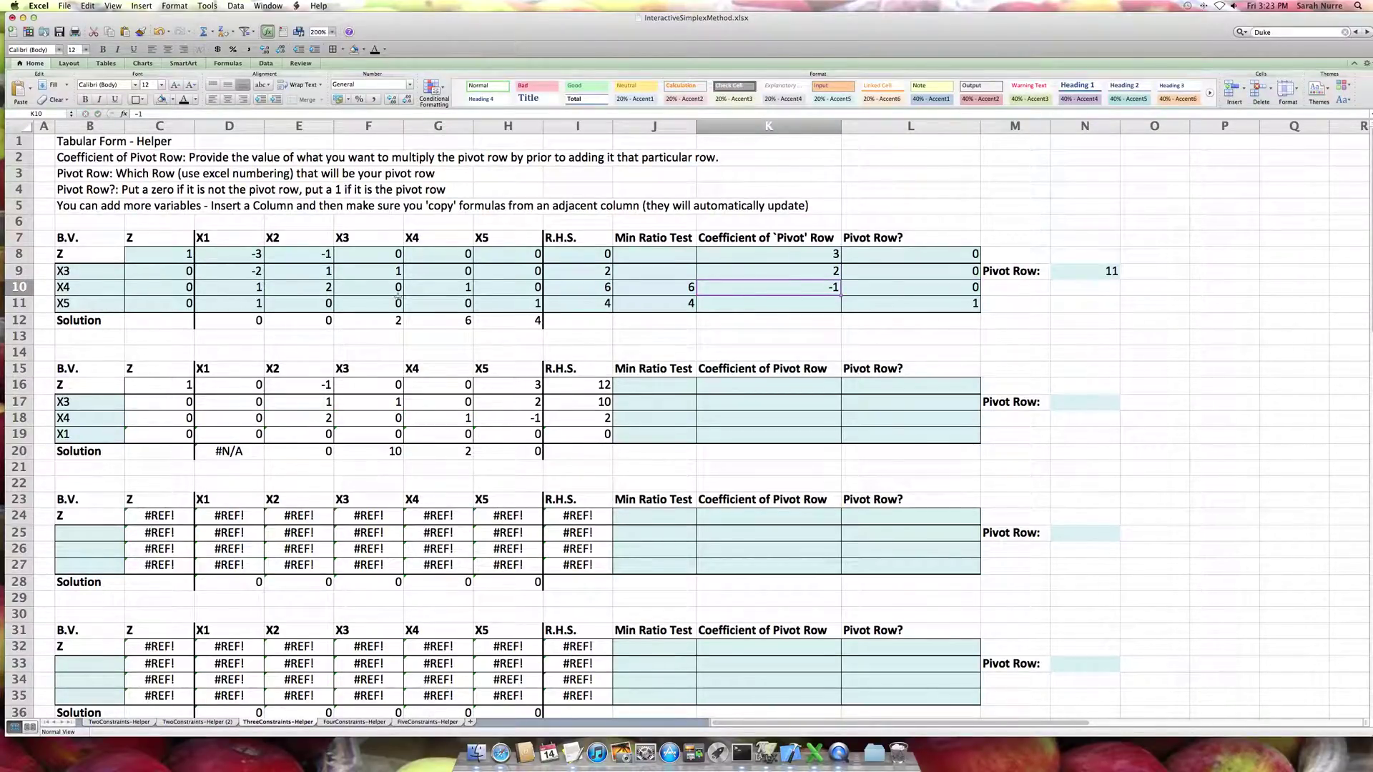
# Enter 1 as the coefficient for the X5 pivot row in K11 of the first tableau
pyautogui.click(241, 305)
pyautogui.click(779, 304)
pyautogui.write('1')
pyautogui.press('Return')
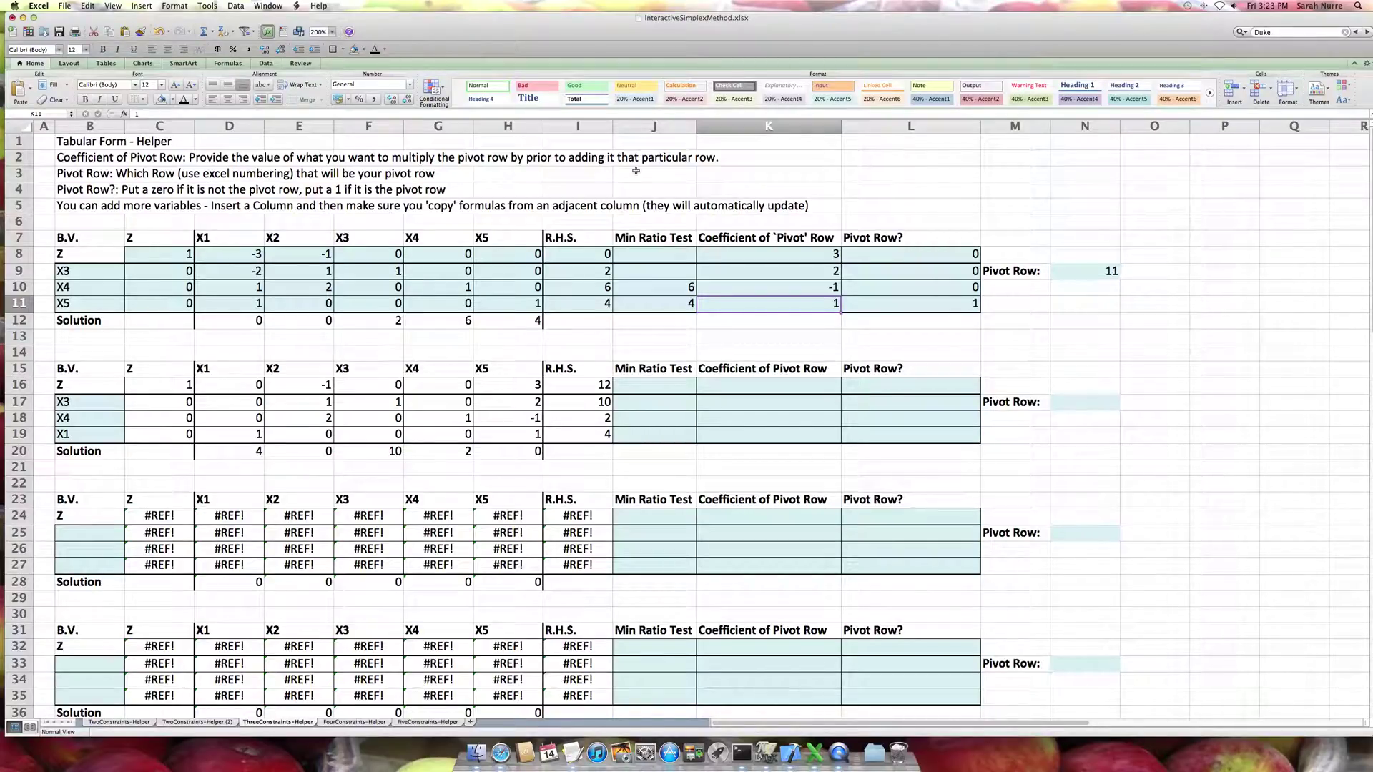
# Compare the Z row's R.H.S. values in the first and second tableaus and review the second tableau's basic variables
pyautogui.click(586, 251)
pyautogui.click(574, 387)
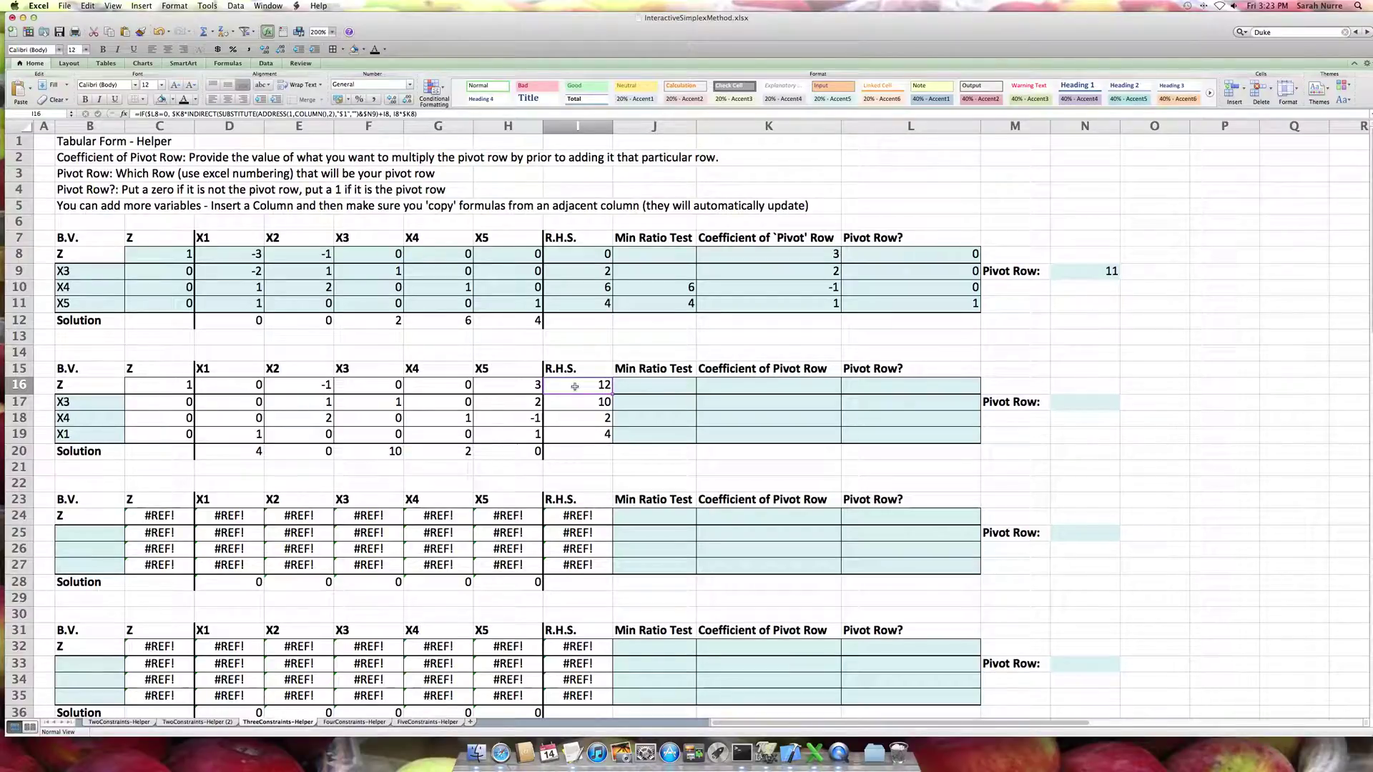
pyautogui.doubleClick(575, 386)
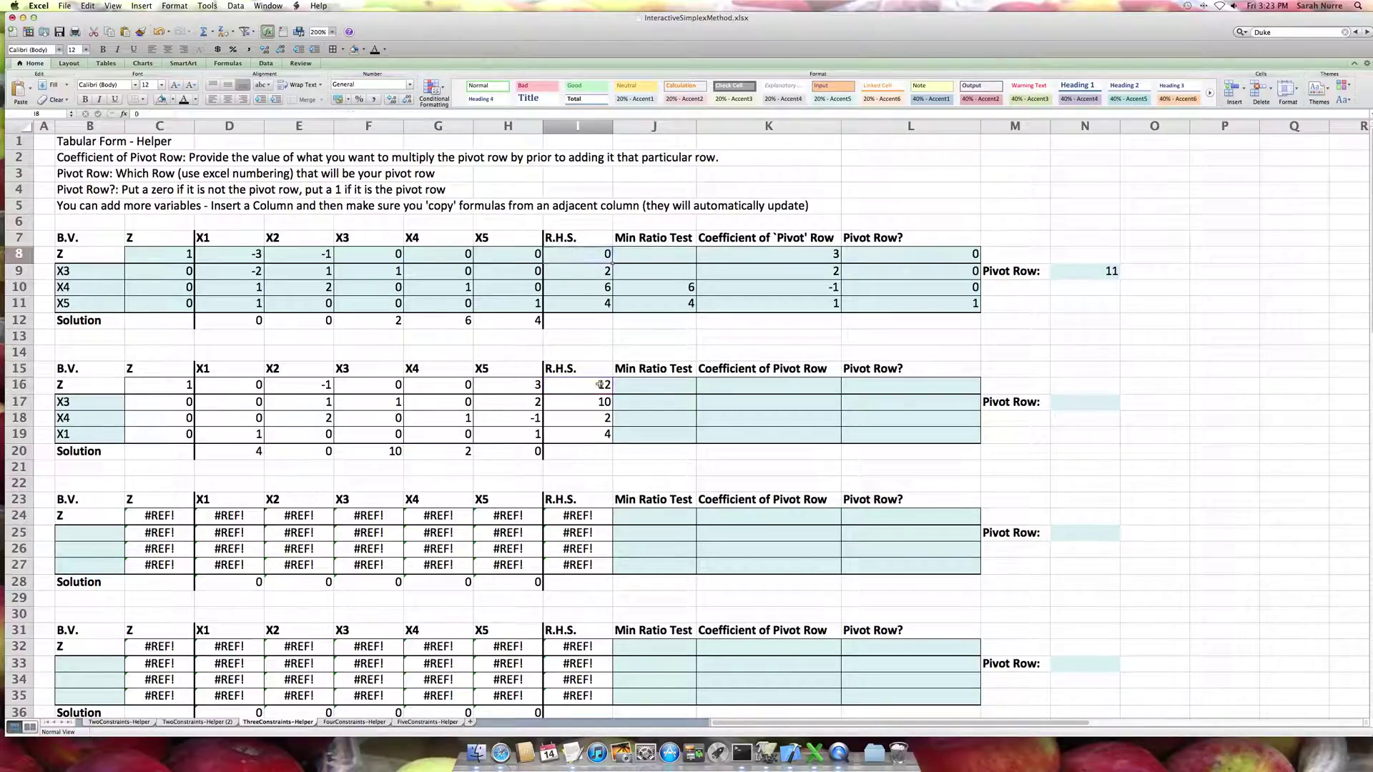
pyautogui.press('Escape')
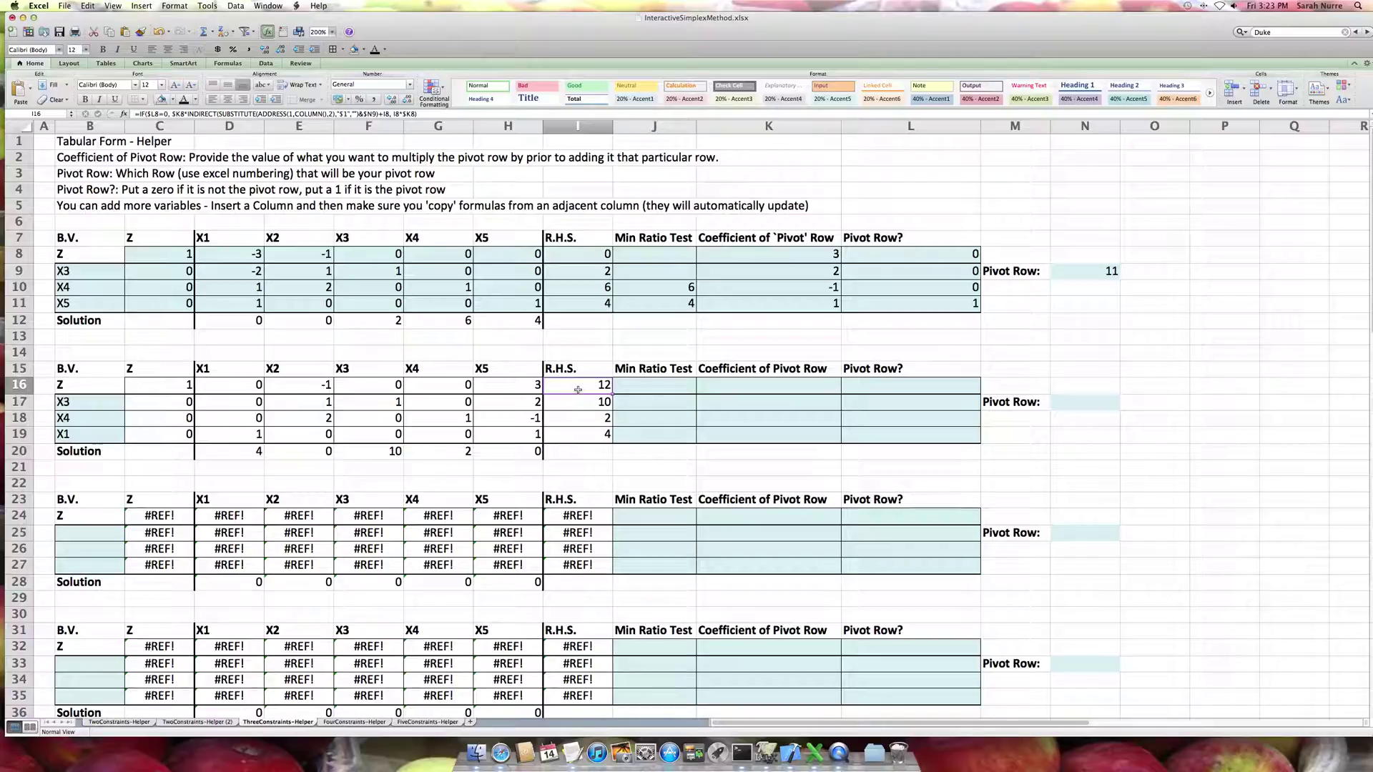
pyautogui.click(74, 434)
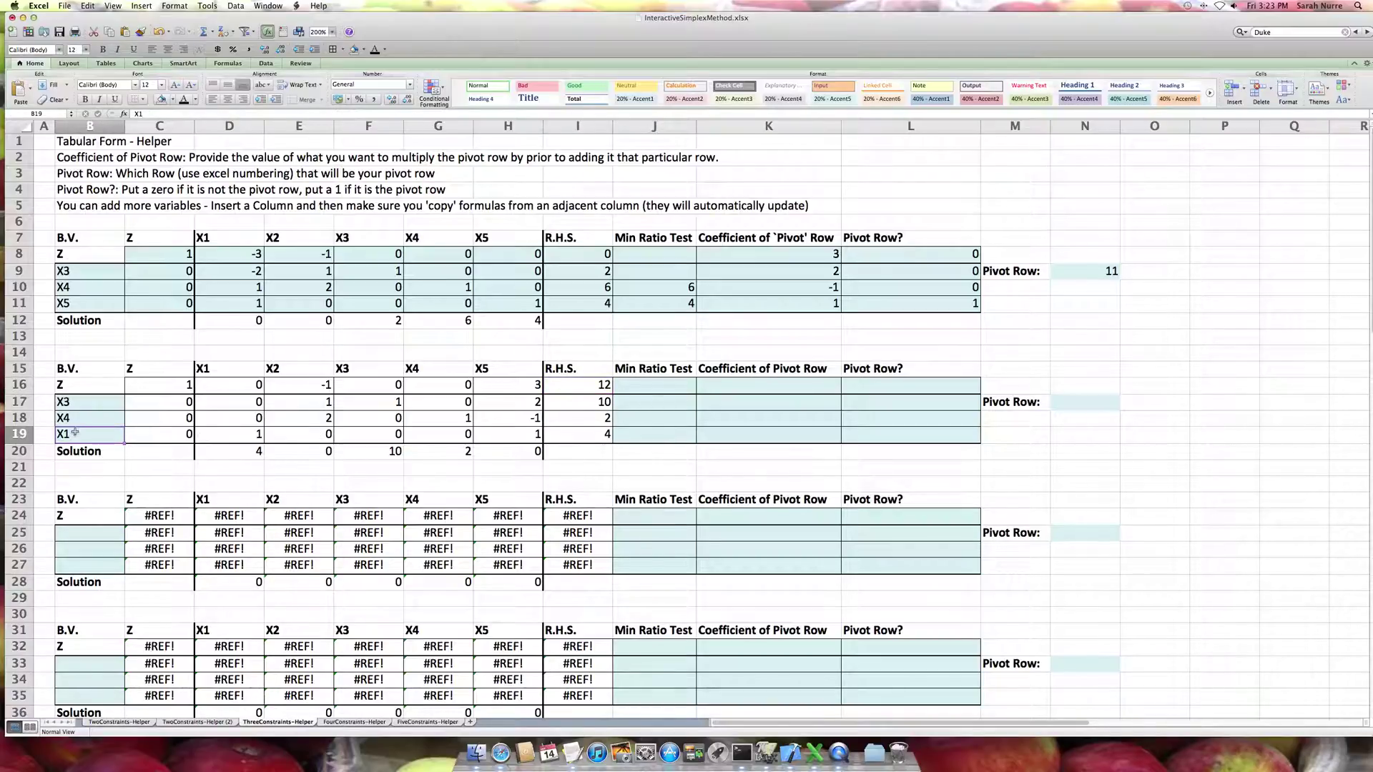
pyautogui.click(75, 417)
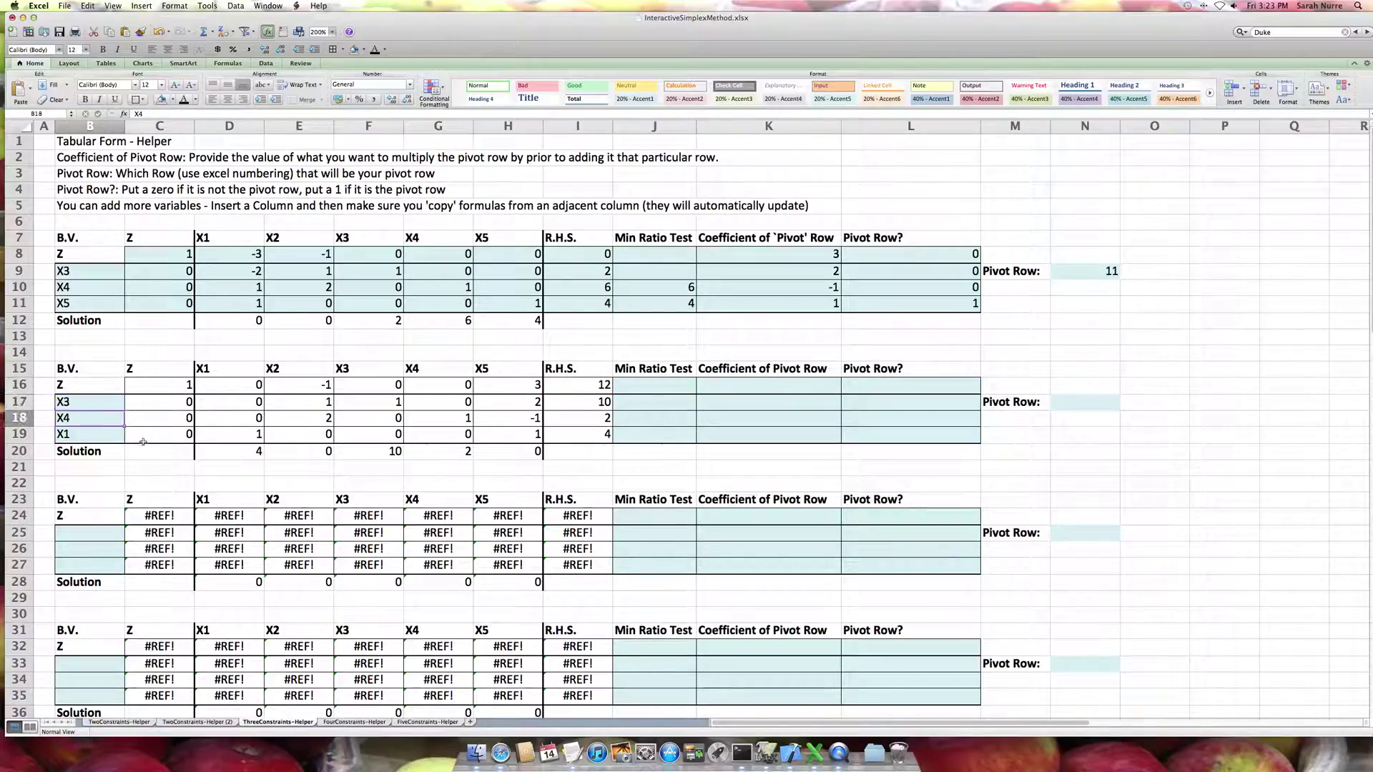
pyautogui.click(233, 404)
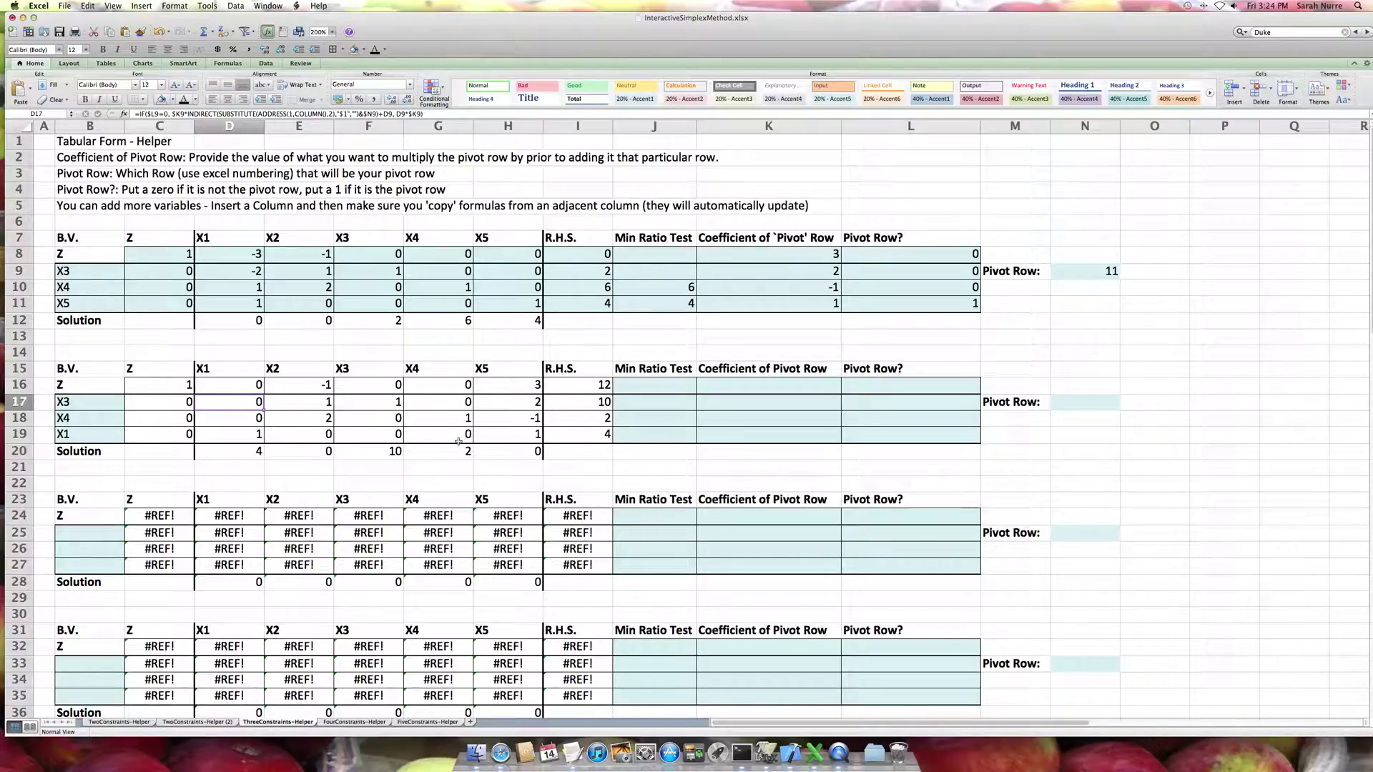
# Examine the second tableau's Solution row for nonbasic X2 and X5 and basic X1, X3 and X4 against the tableau rows
pyautogui.click(314, 453)
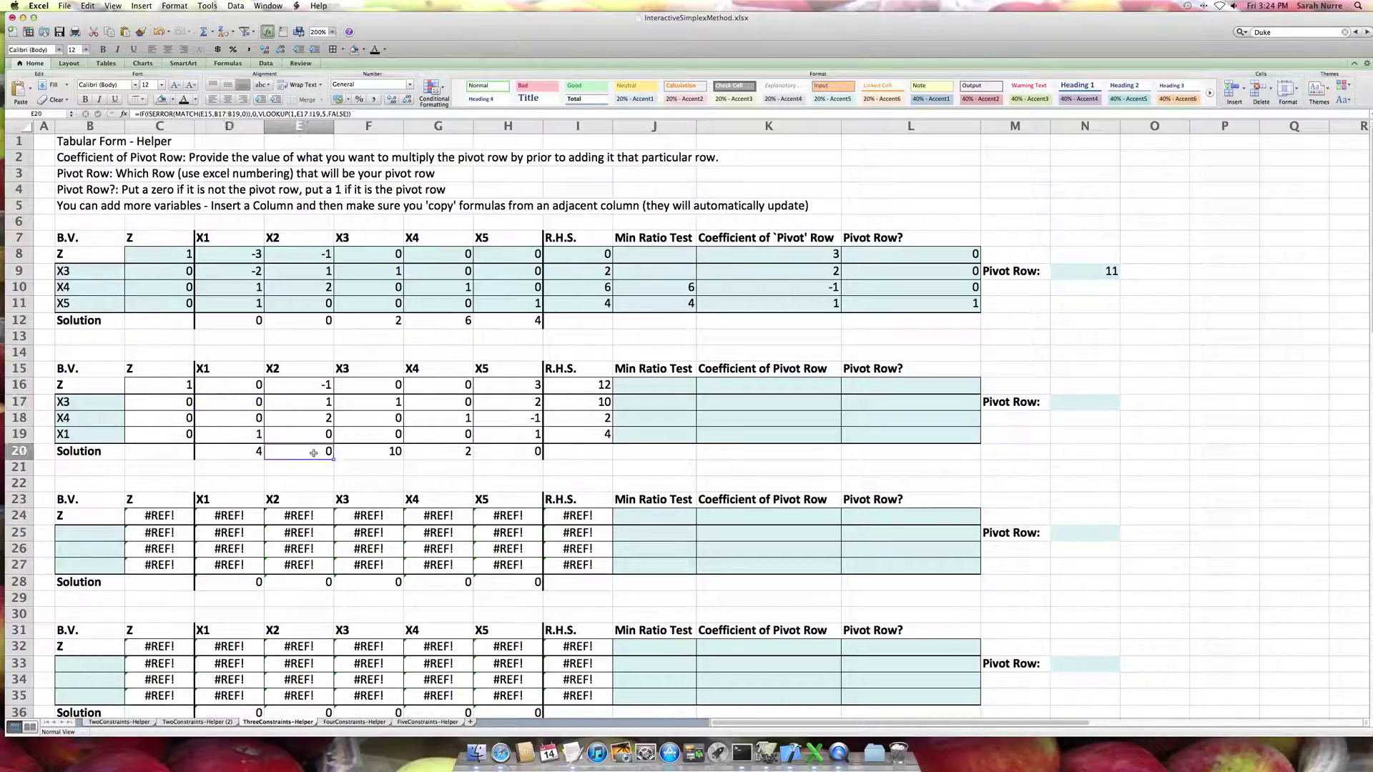
pyautogui.click(504, 454)
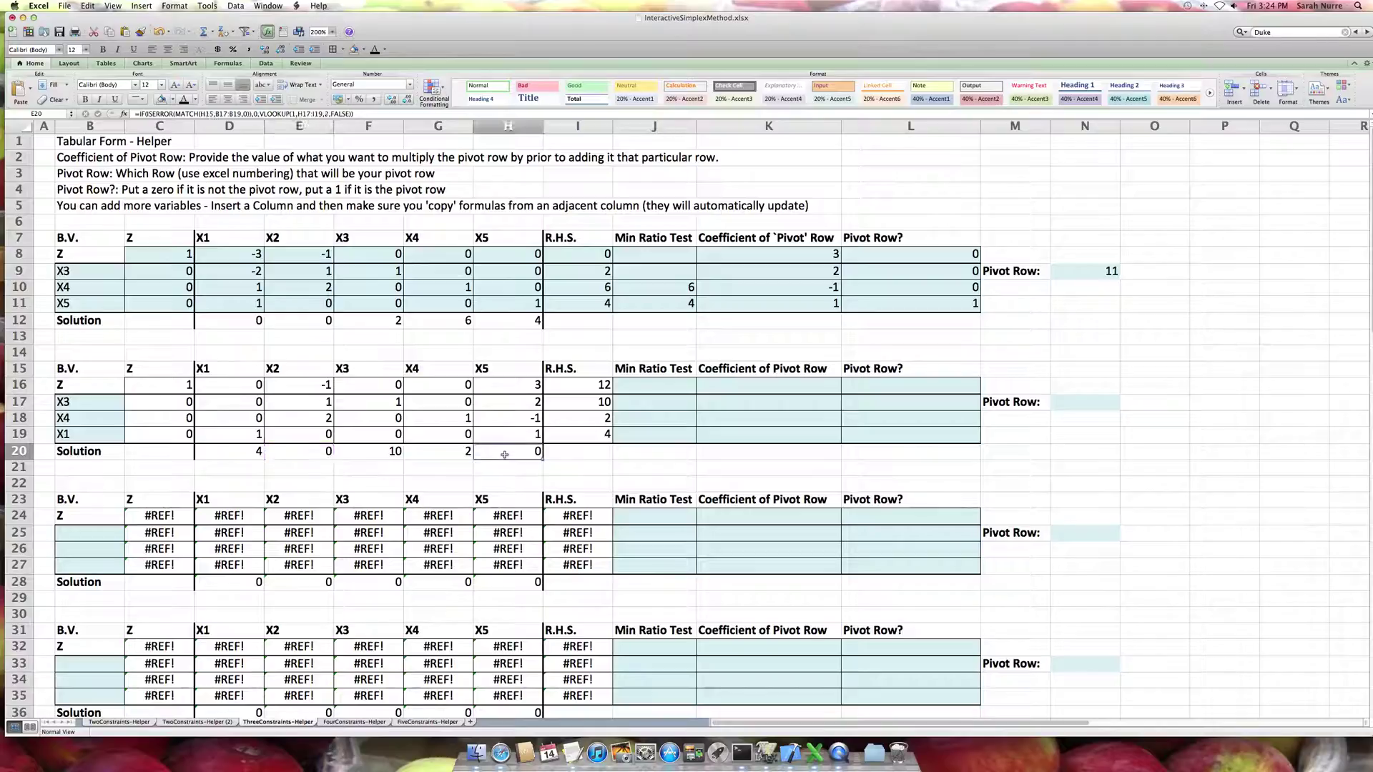
pyautogui.click(378, 453)
pyautogui.click(423, 451)
pyautogui.click(224, 453)
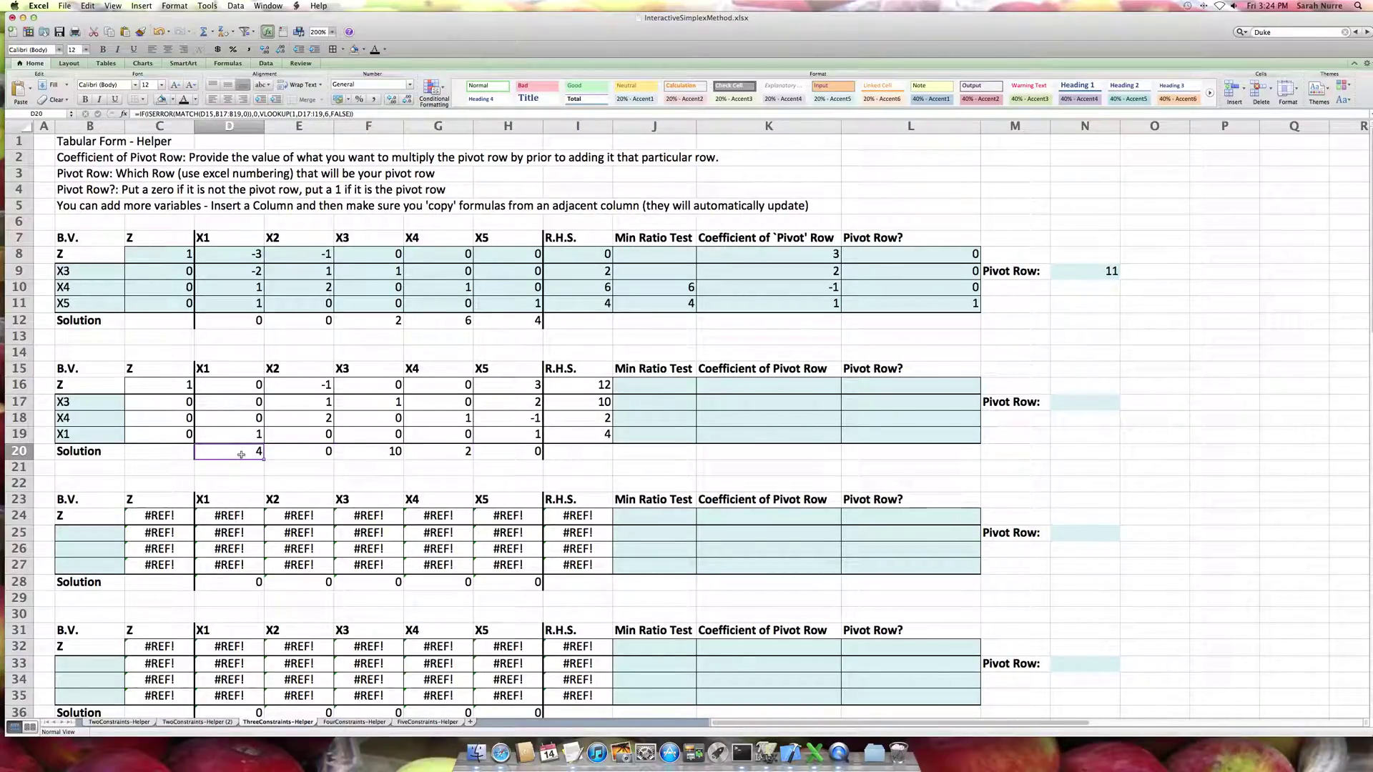
pyautogui.click(243, 439)
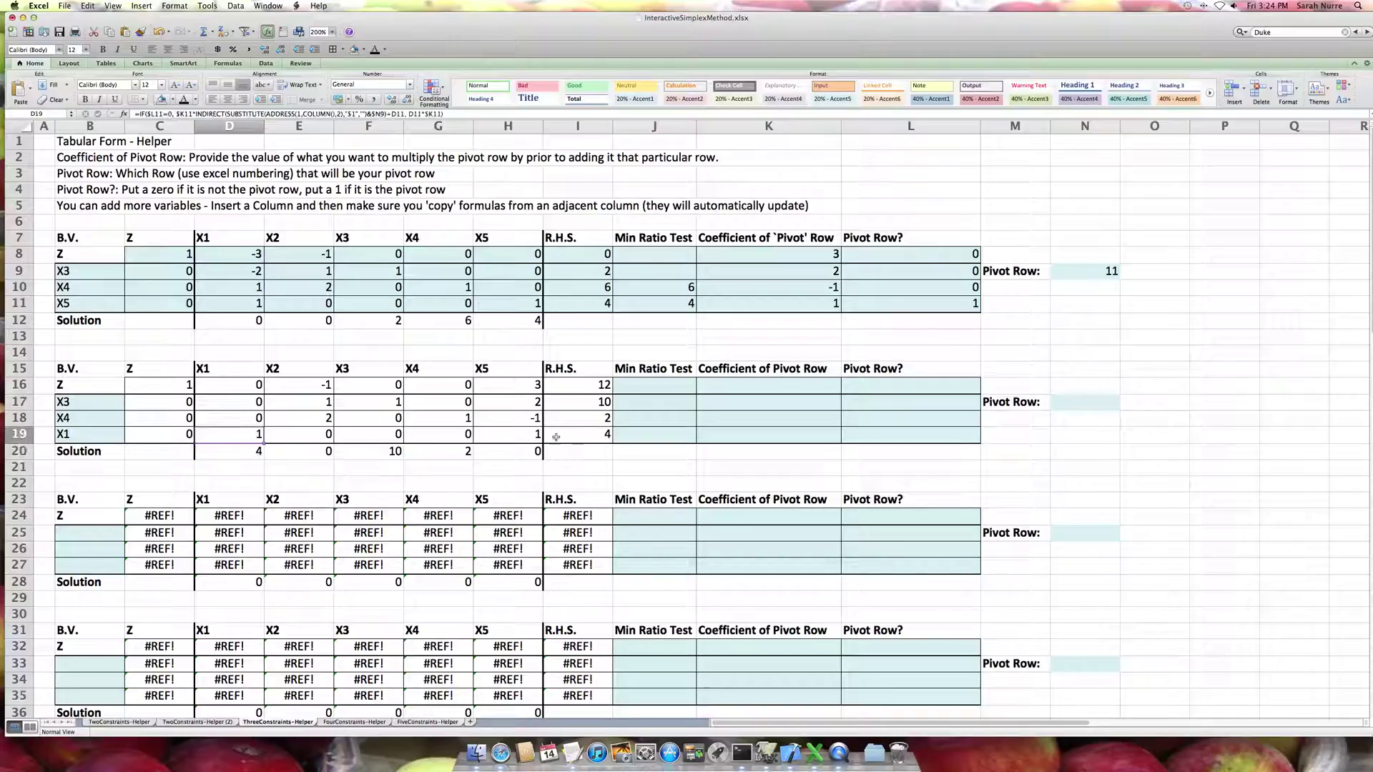
pyautogui.click(394, 452)
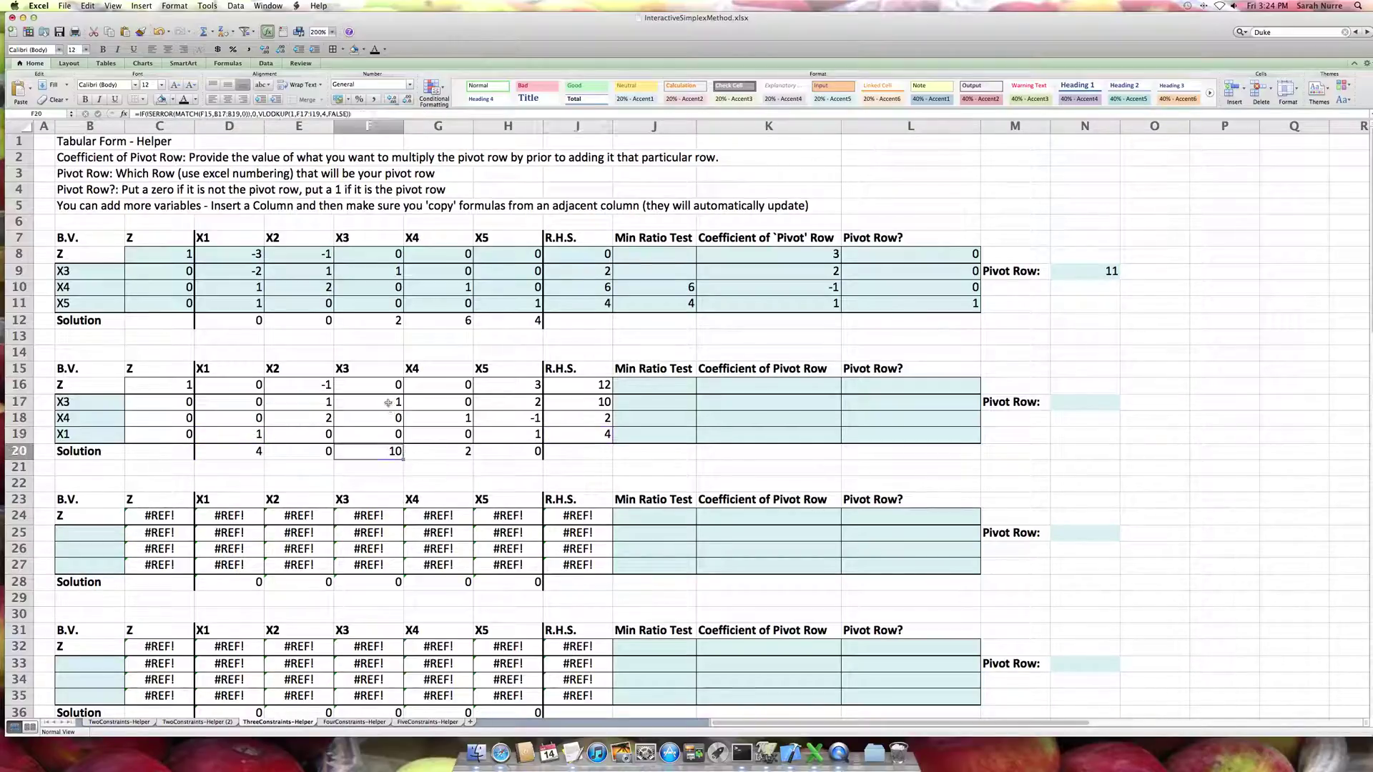
pyautogui.click(438, 455)
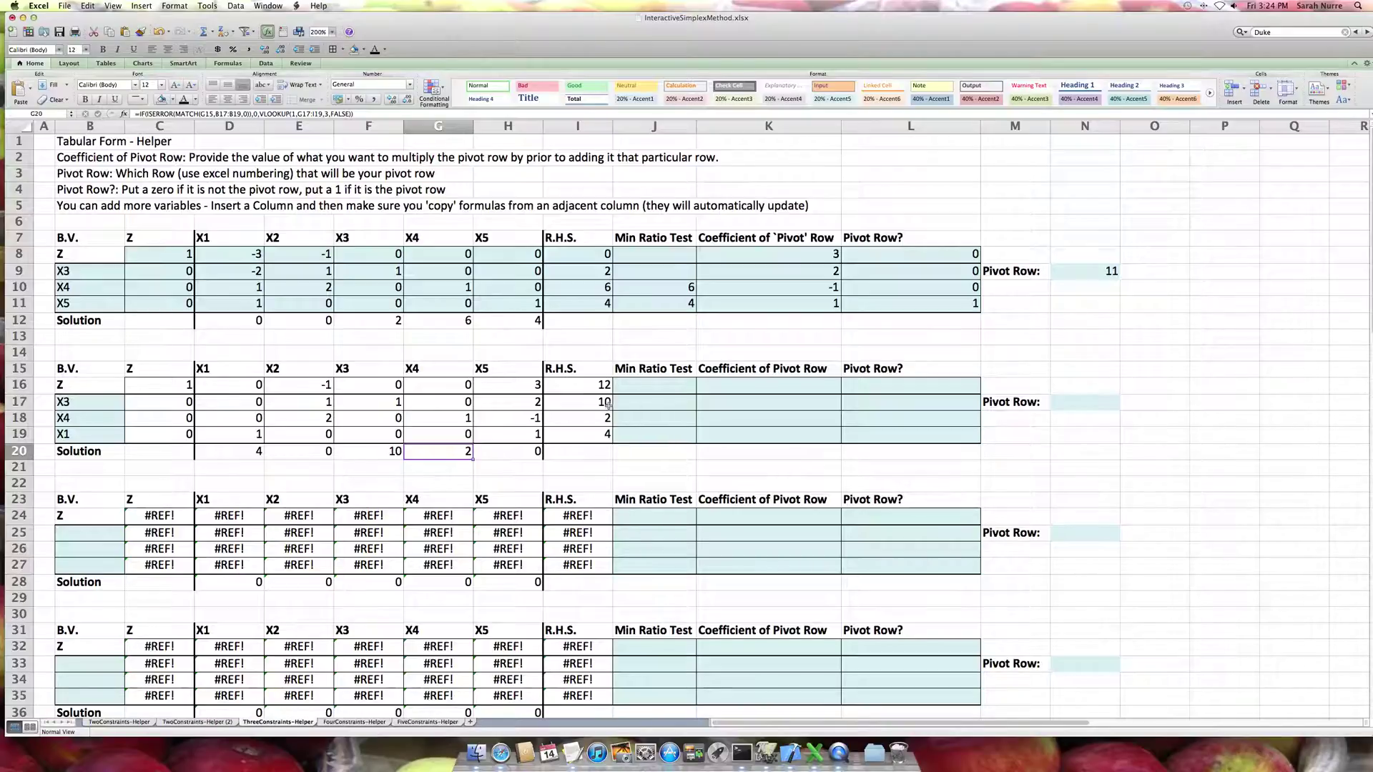
# Pick X2 as the second tableau's entering column and compute the X3 row's min ratio in J17 with =I17/E17
pyautogui.click(296, 385)
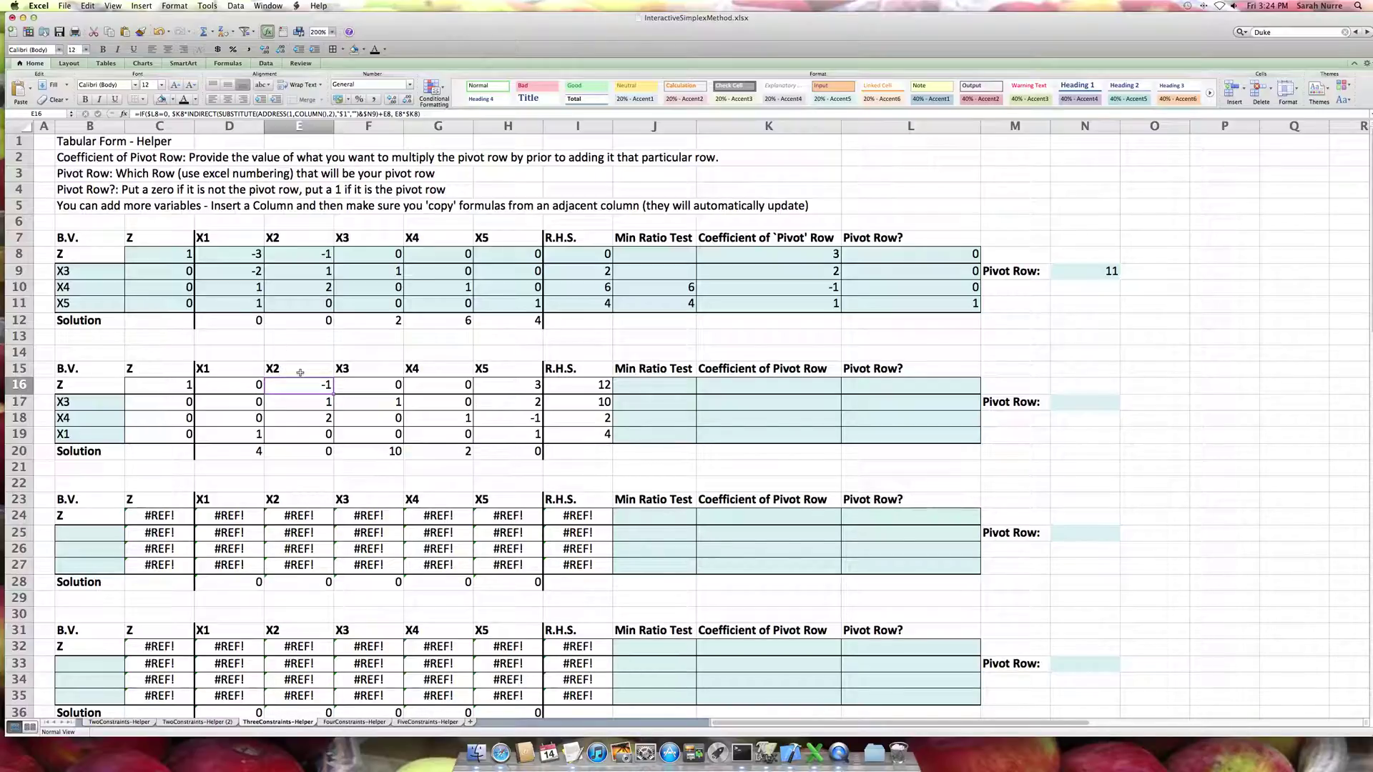
pyautogui.moveTo(300, 372); pyautogui.dragTo(309, 453)
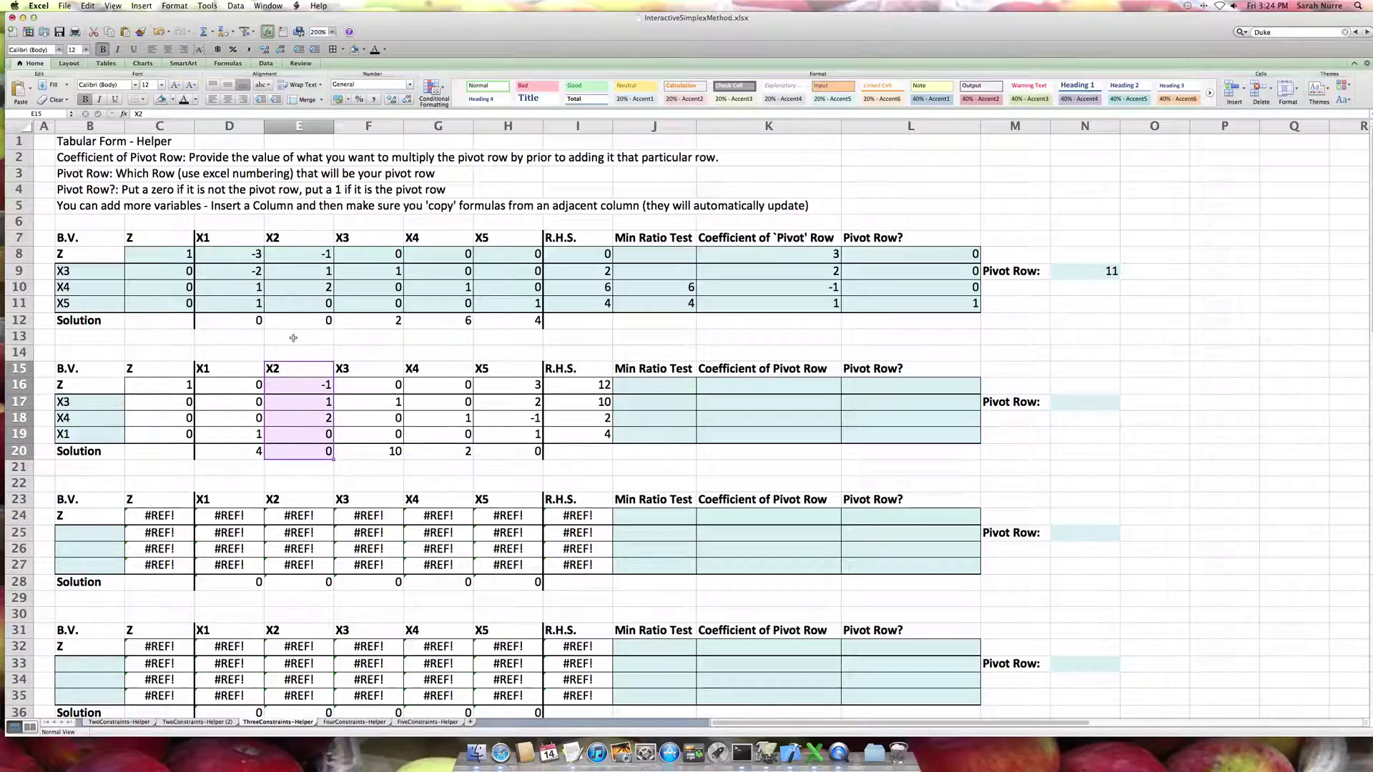
pyautogui.click(309, 405)
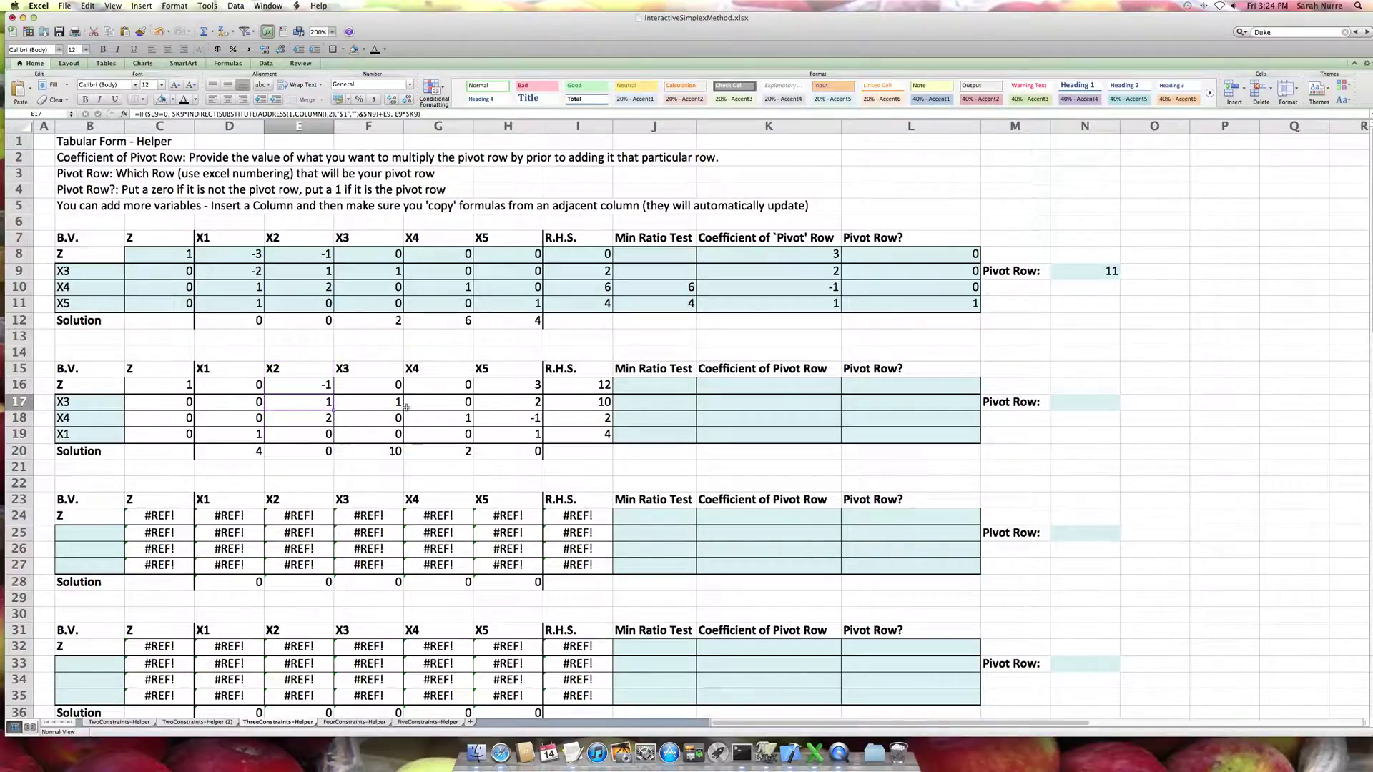
pyautogui.click(632, 405)
pyautogui.write('=')
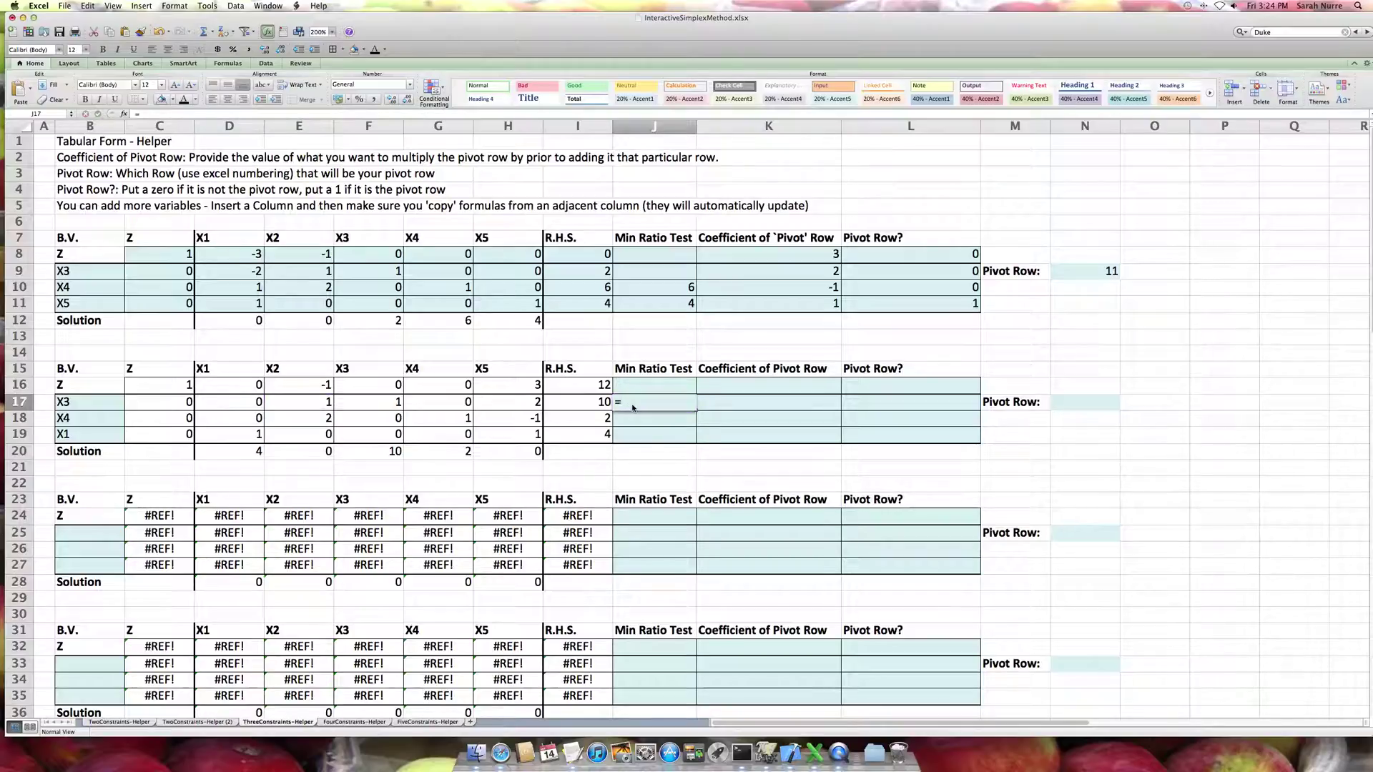
pyautogui.write('I17/')
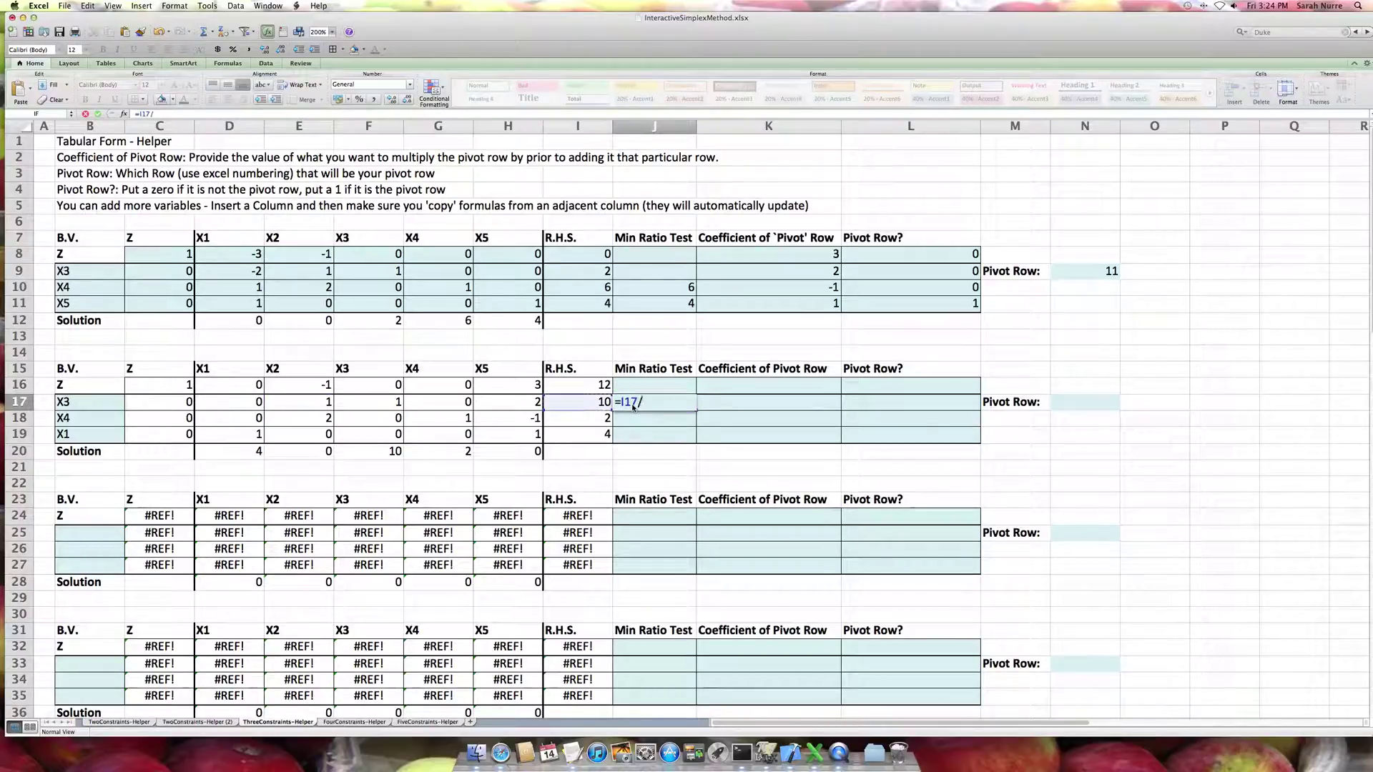
pyautogui.click(303, 404)
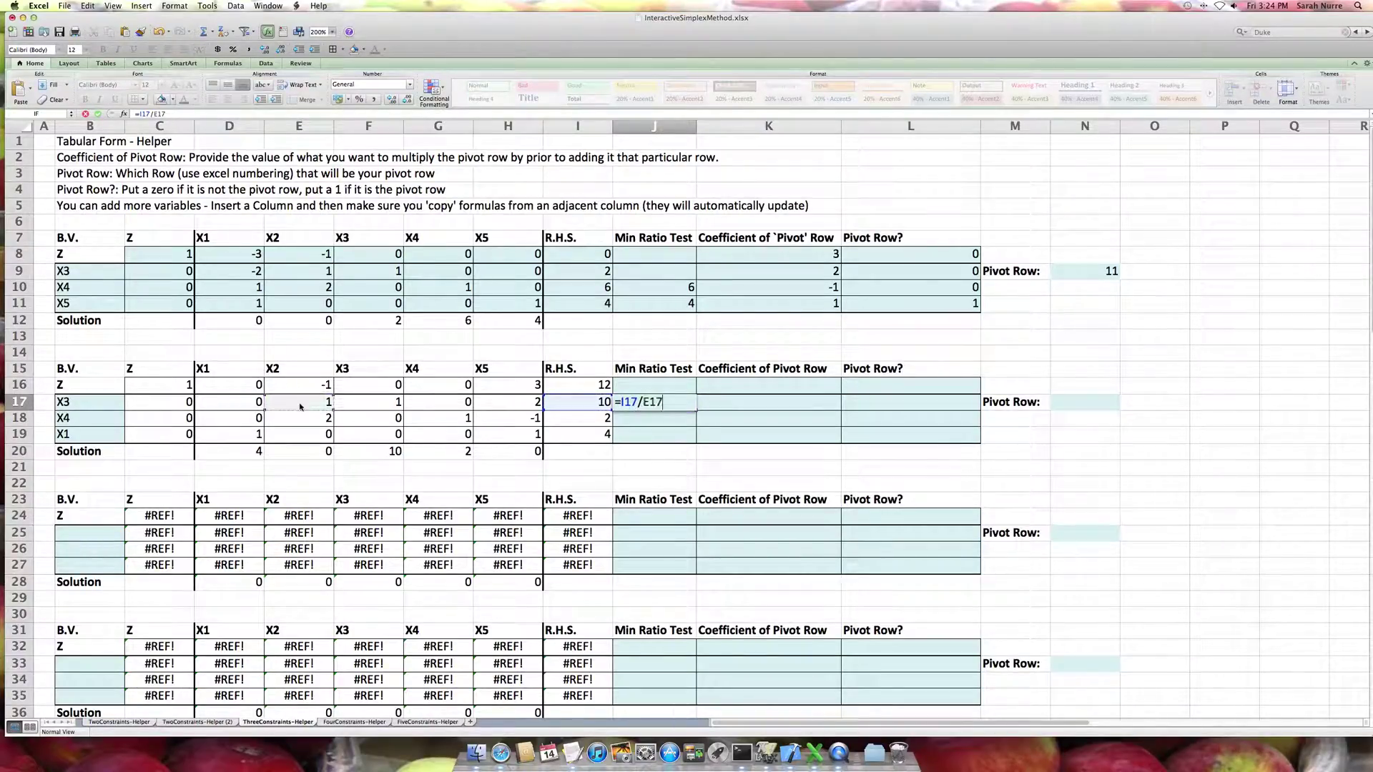
pyautogui.press('Return')
# Compute the X4 row's min ratio in J18 with =I18/E18 and check the X1 row's X2 entry
pyautogui.write('=I18/')
pyautogui.click(317, 422)
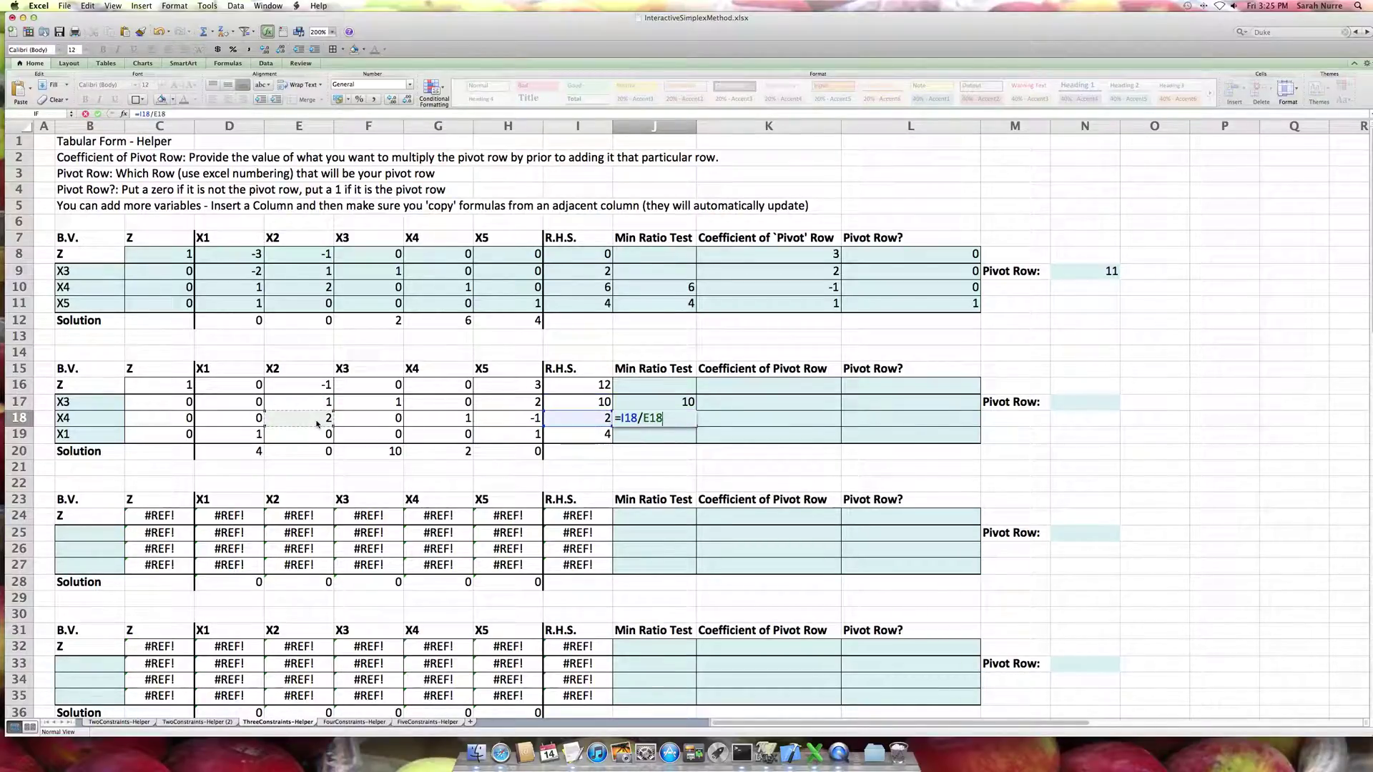
pyautogui.press('Return')
pyautogui.click(317, 436)
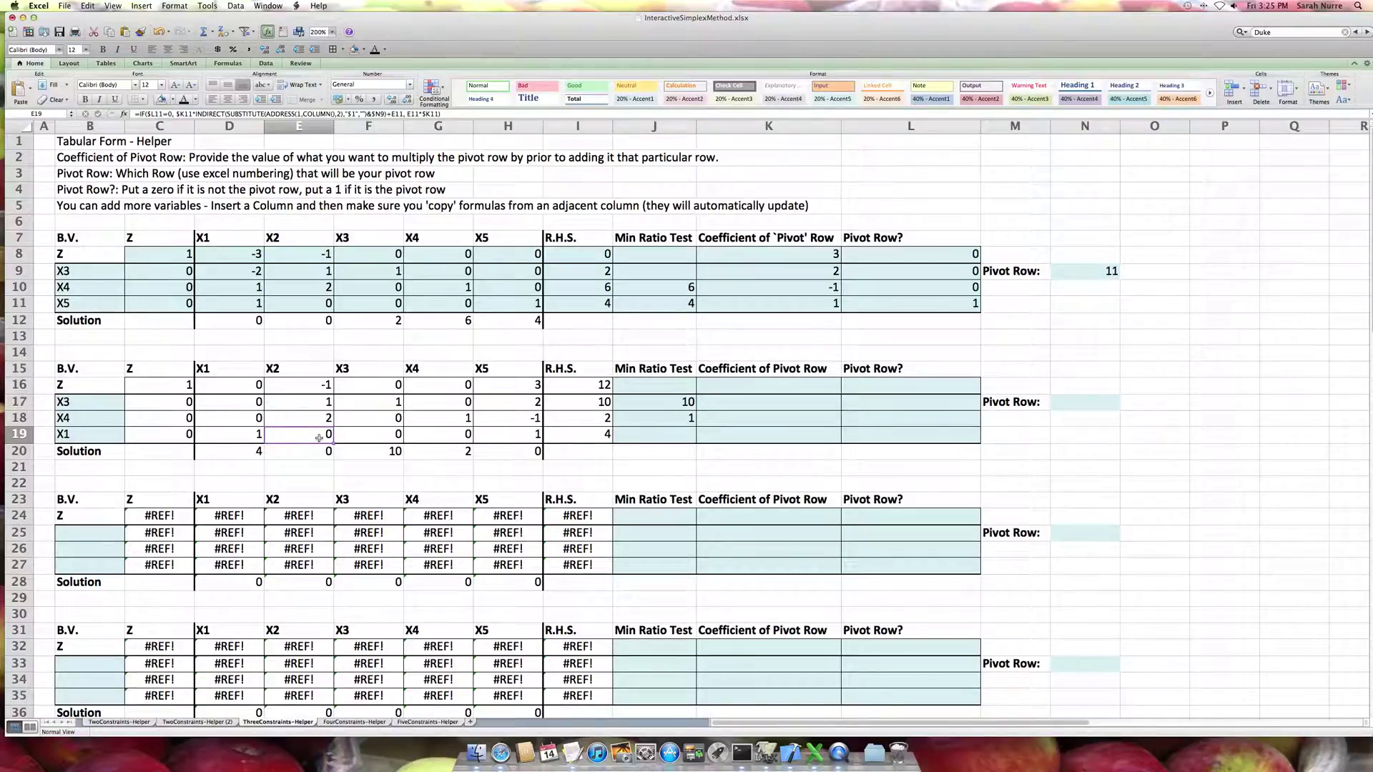
pyautogui.click(656, 434)
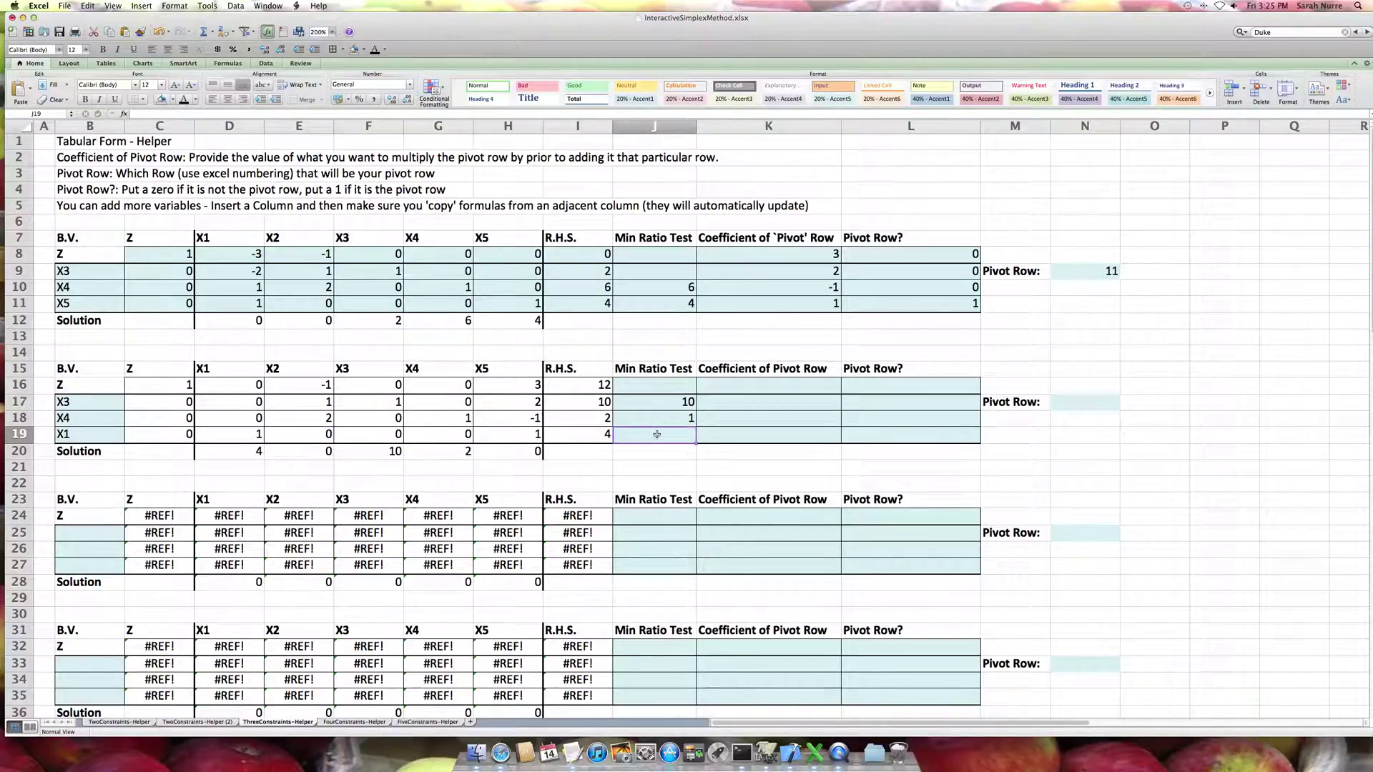
pyautogui.click(657, 420)
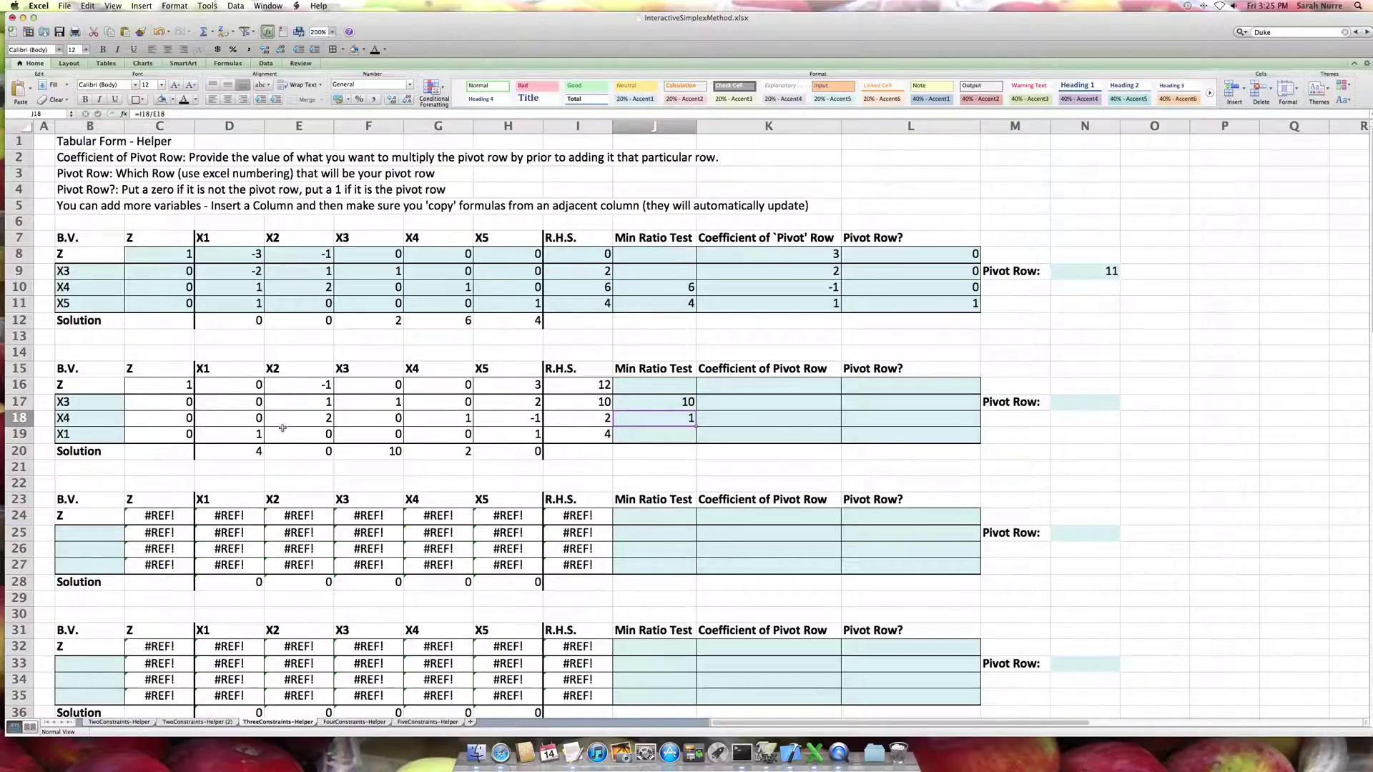
# Set the second tableau's Pivot Row to 18 in N17
pyautogui.click(1057, 405)
pyautogui.write('18')
pyautogui.press('Return')
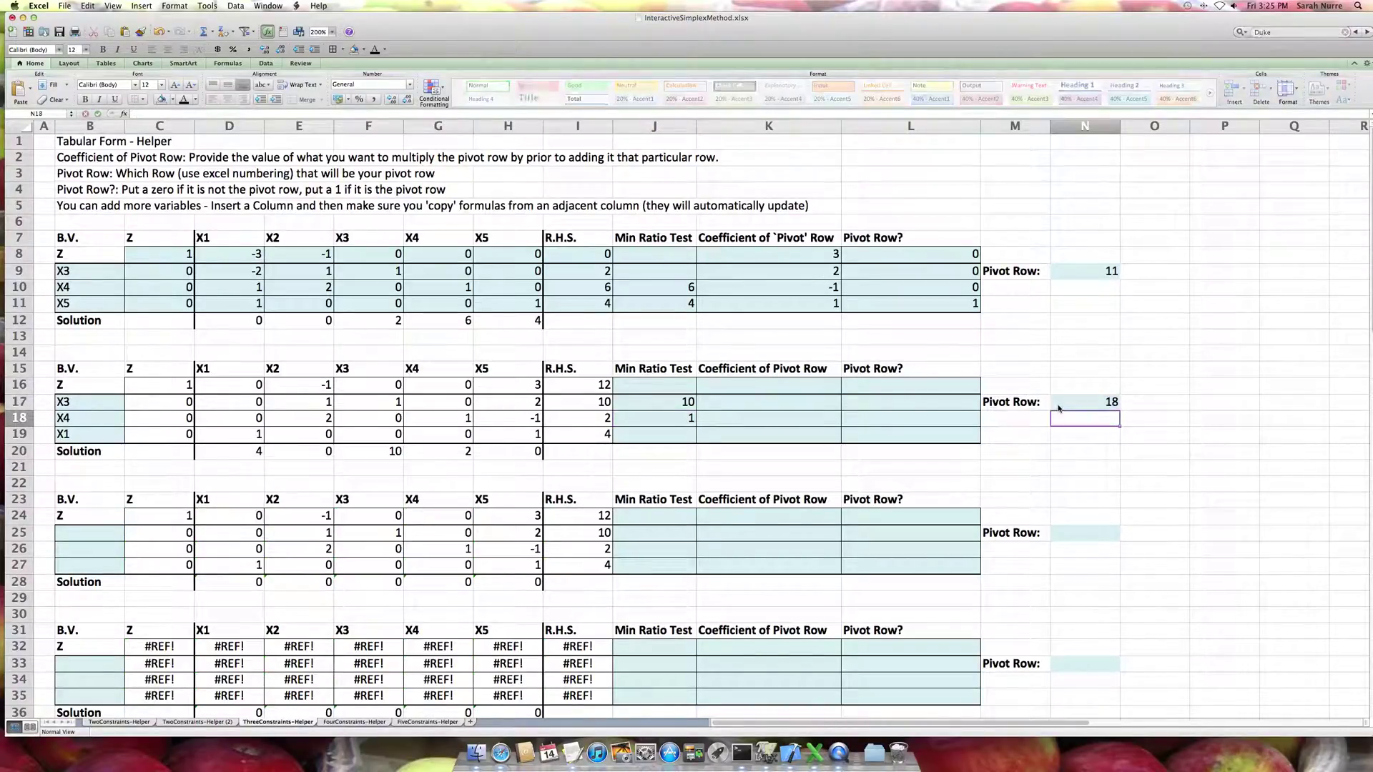
# Fill the second tableau's Pivot Row? column with 0 for rows 16, 17 and 19 and 1 for row 18
pyautogui.click(924, 384)
pyautogui.write('0')
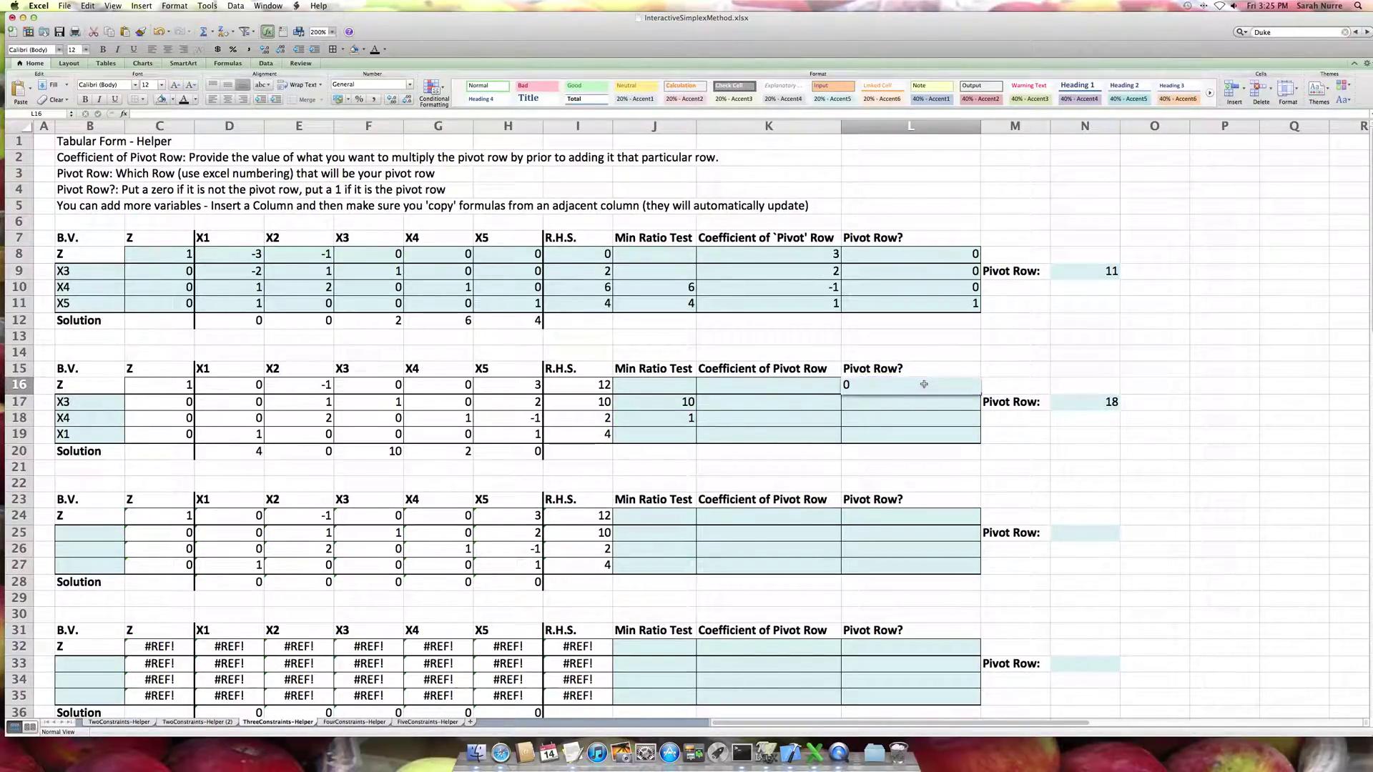
pyautogui.press('Return')
pyautogui.write('0')
pyautogui.press('Return')
pyautogui.write('1')
pyautogui.press('Return')
pyautogui.write('0')
pyautogui.press('Return')
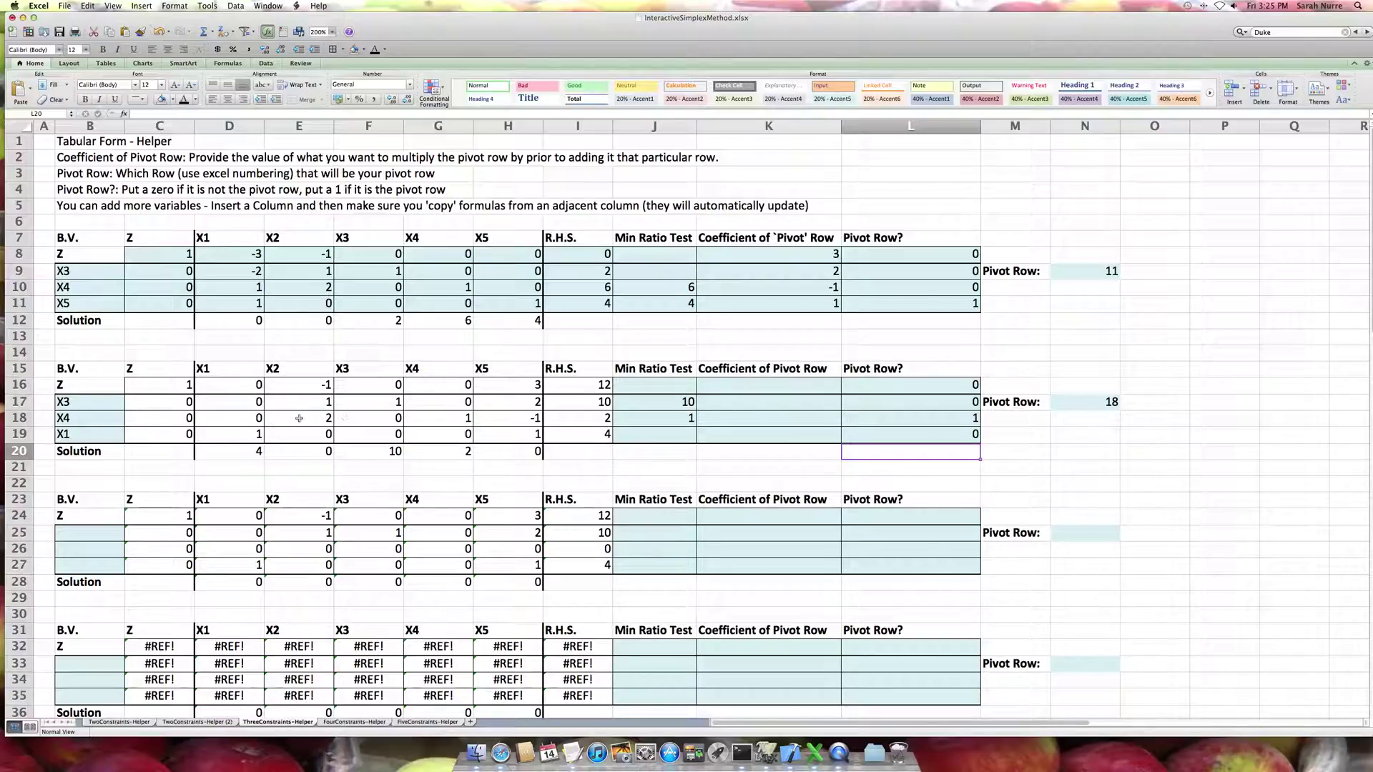
# Enter the third tableau's basic variables X3, X2 and X1 in B25, B26 and B27
pyautogui.click(97, 554)
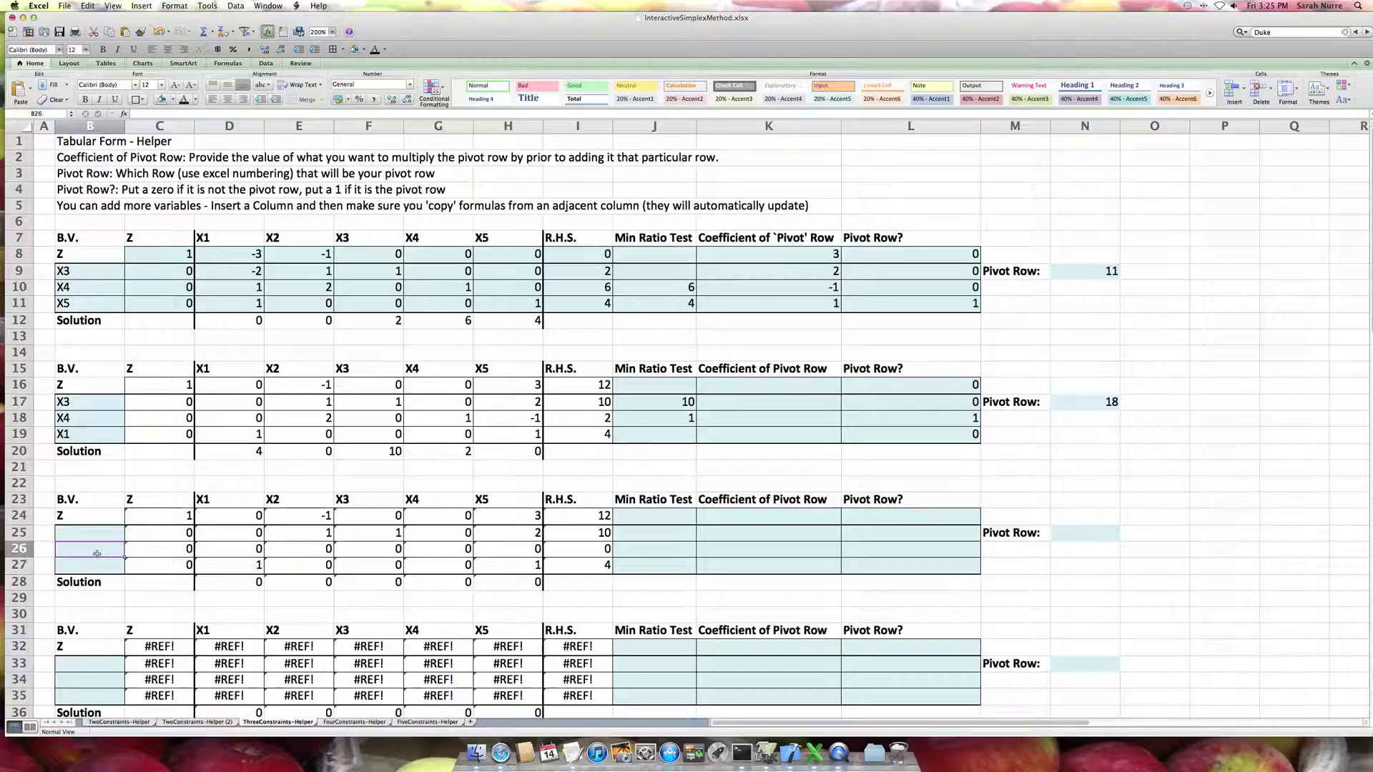
pyautogui.write('X2')
pyautogui.press('Up')
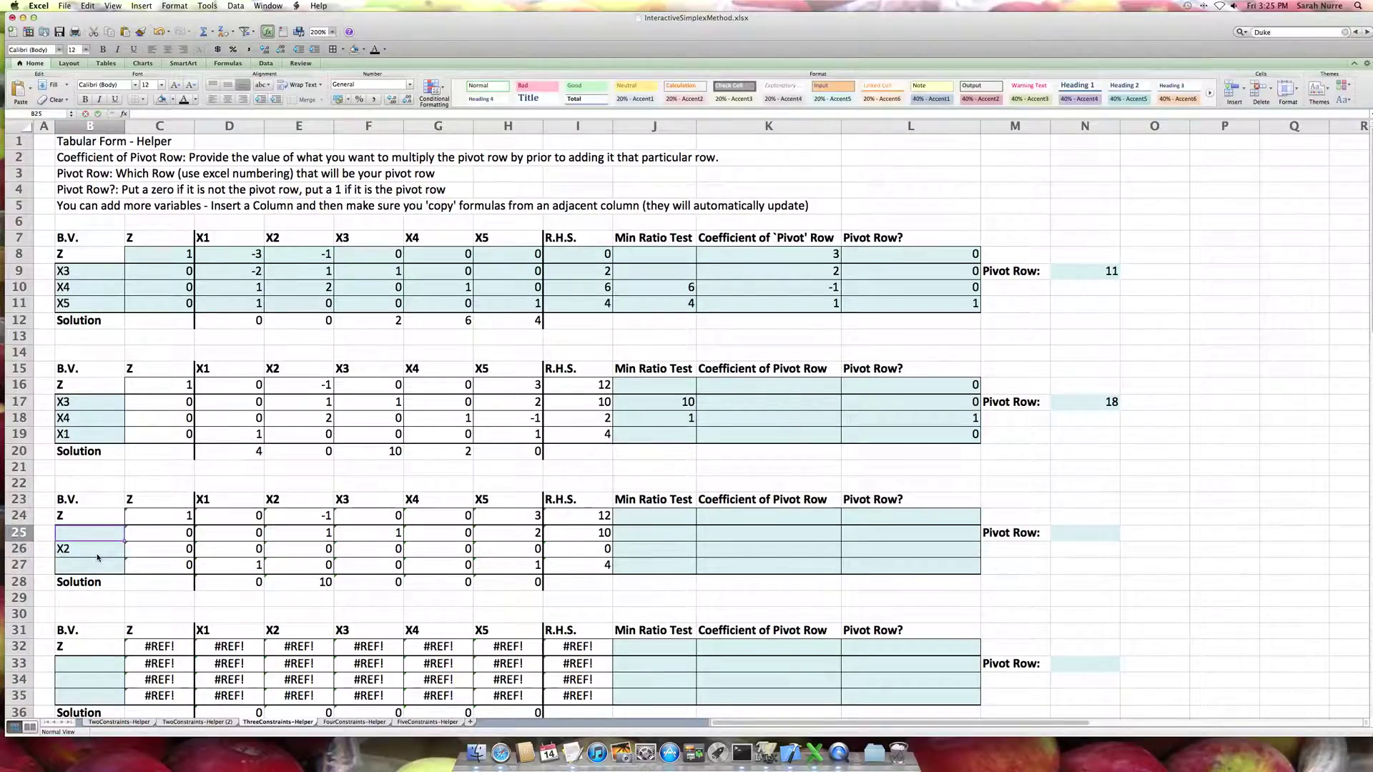
pyautogui.write('X3')
pyautogui.press('Down')
pyautogui.press('Down')
pyautogui.write('X')
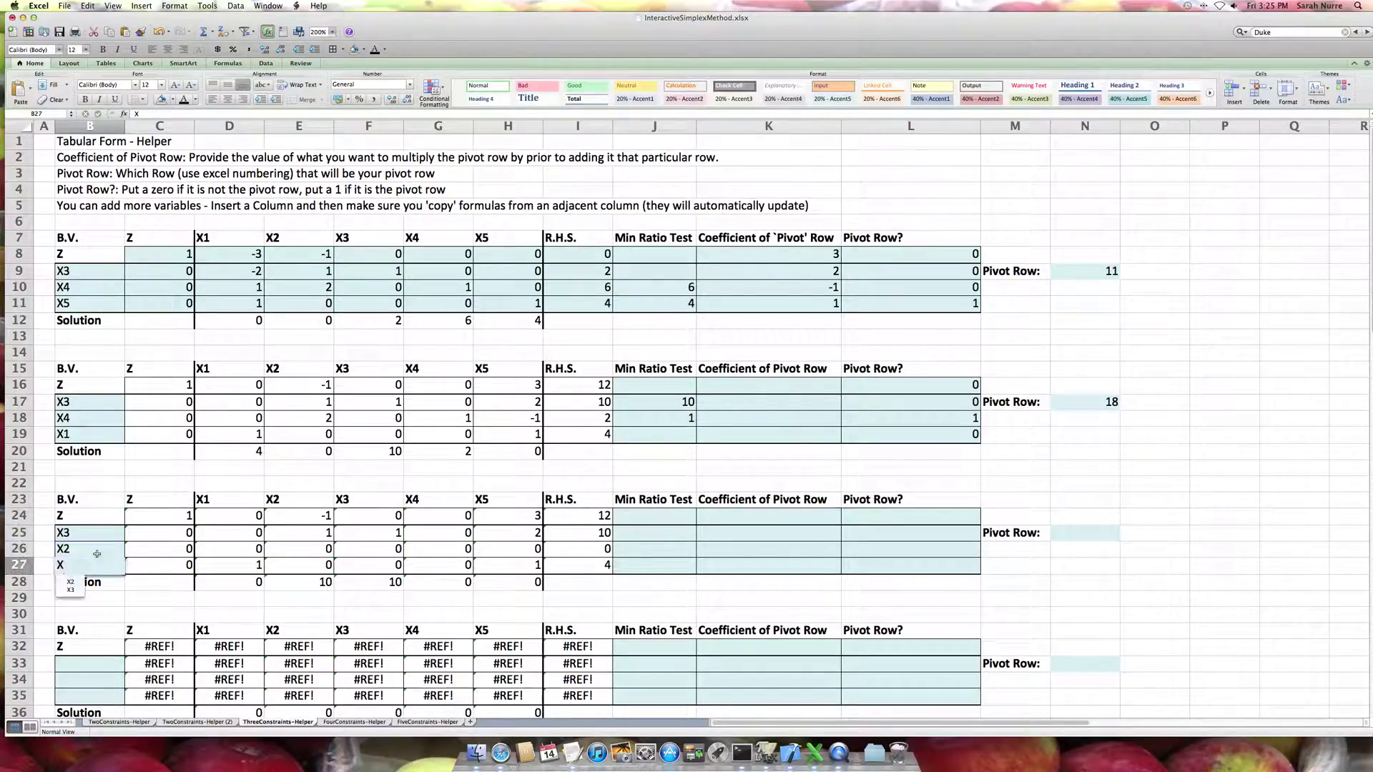
pyautogui.write('1')
pyautogui.press('Up')
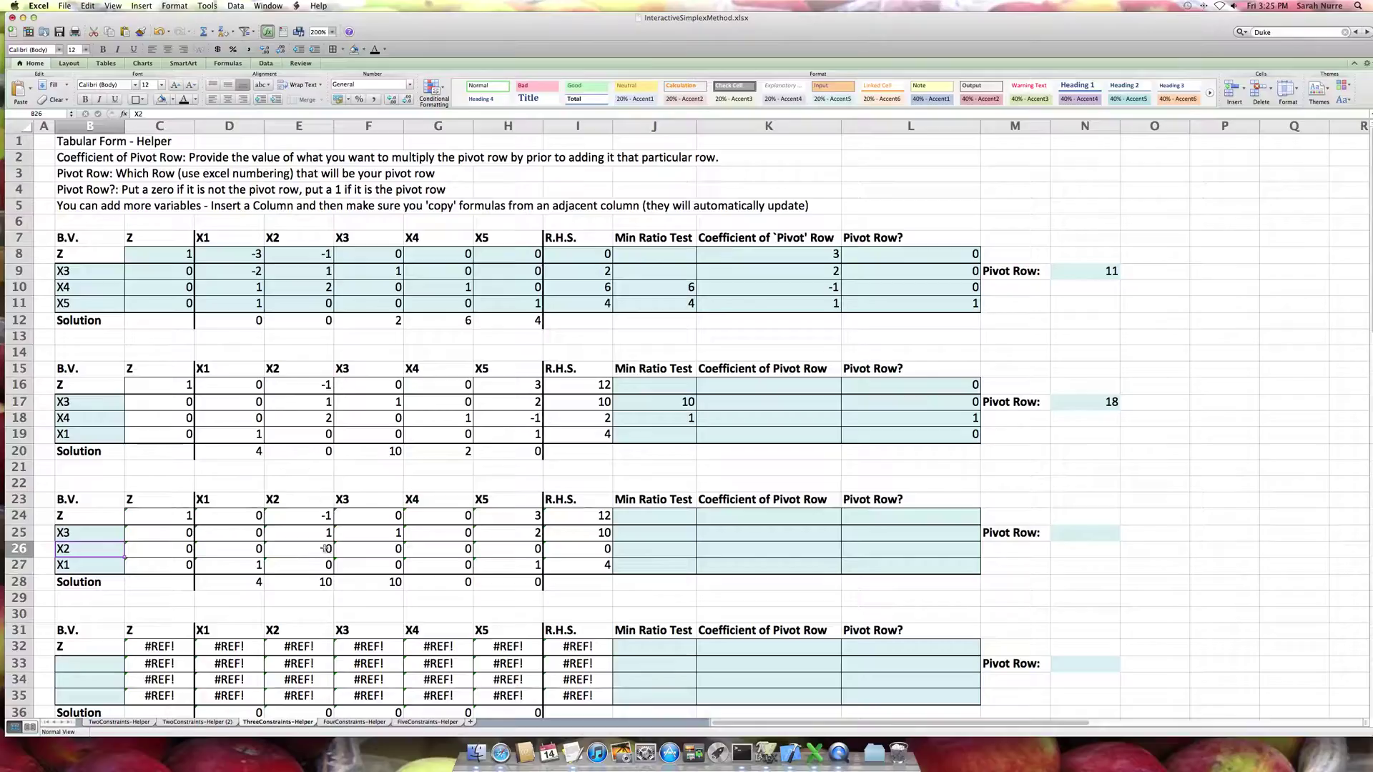
# Enter 1/2 as the Z row's coefficient of the pivot row in K16 and check it against the Z row's X2 entry
pyautogui.click(299, 554)
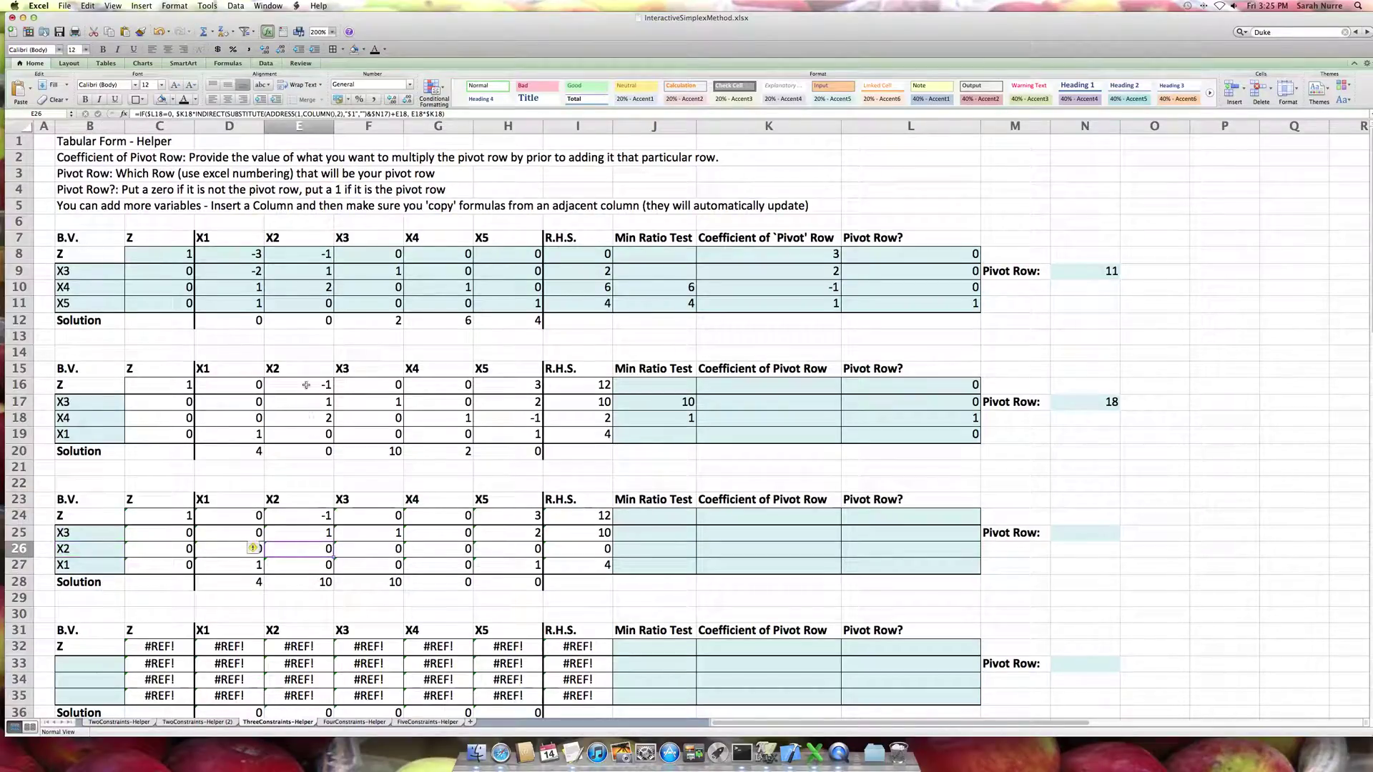
pyautogui.click(728, 385)
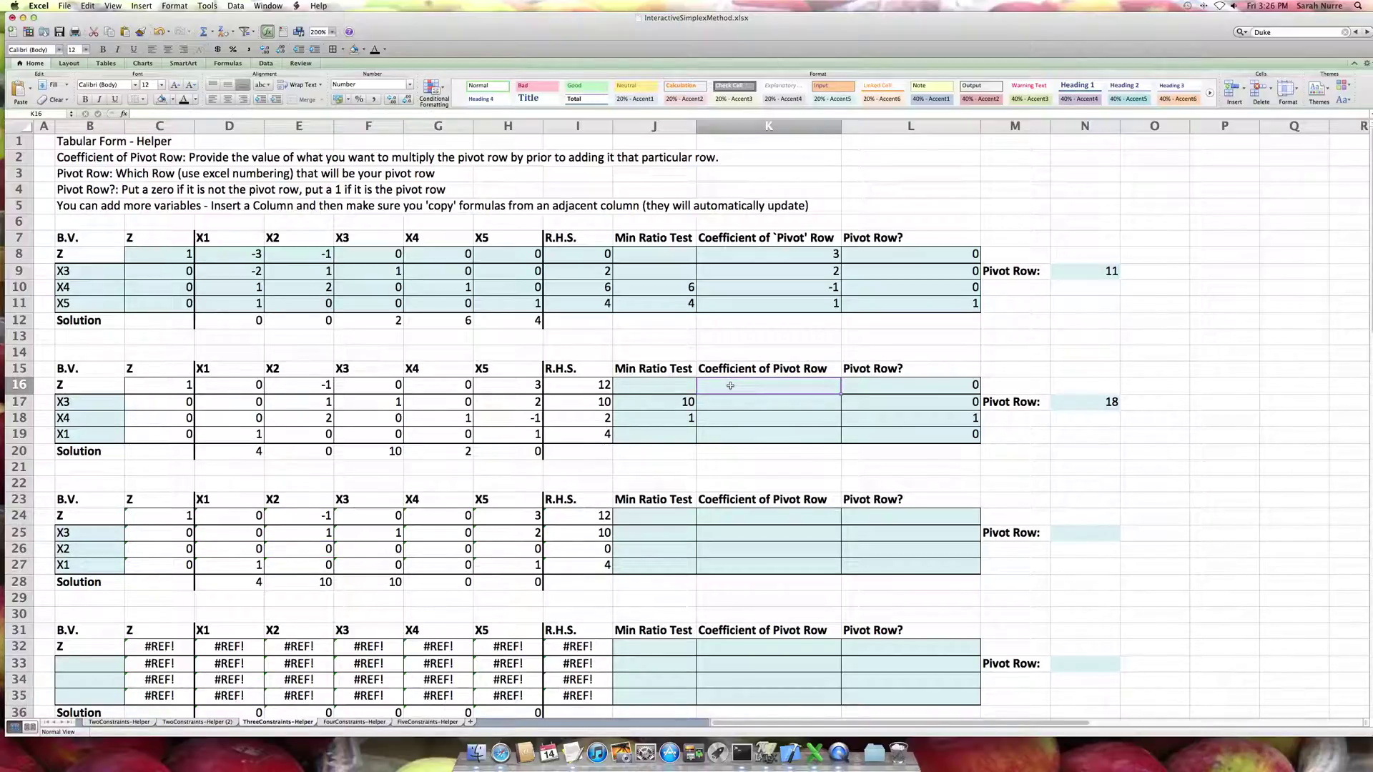
pyautogui.write('1/2')
pyautogui.press('Return')
pyautogui.click(731, 388)
pyautogui.click(324, 384)
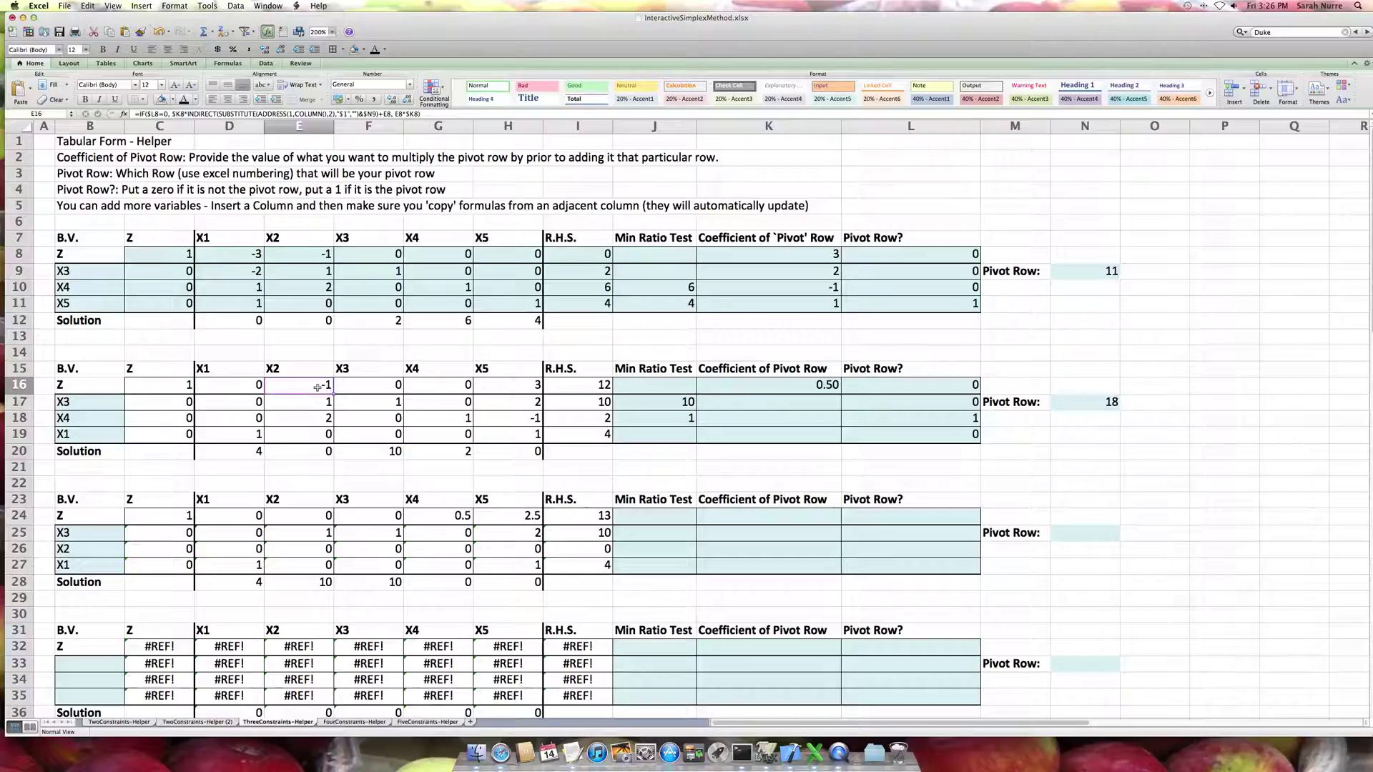
# Calculate the X3 row's coefficient of the pivot row in K17 with =-E17/E18
pyautogui.click(313, 402)
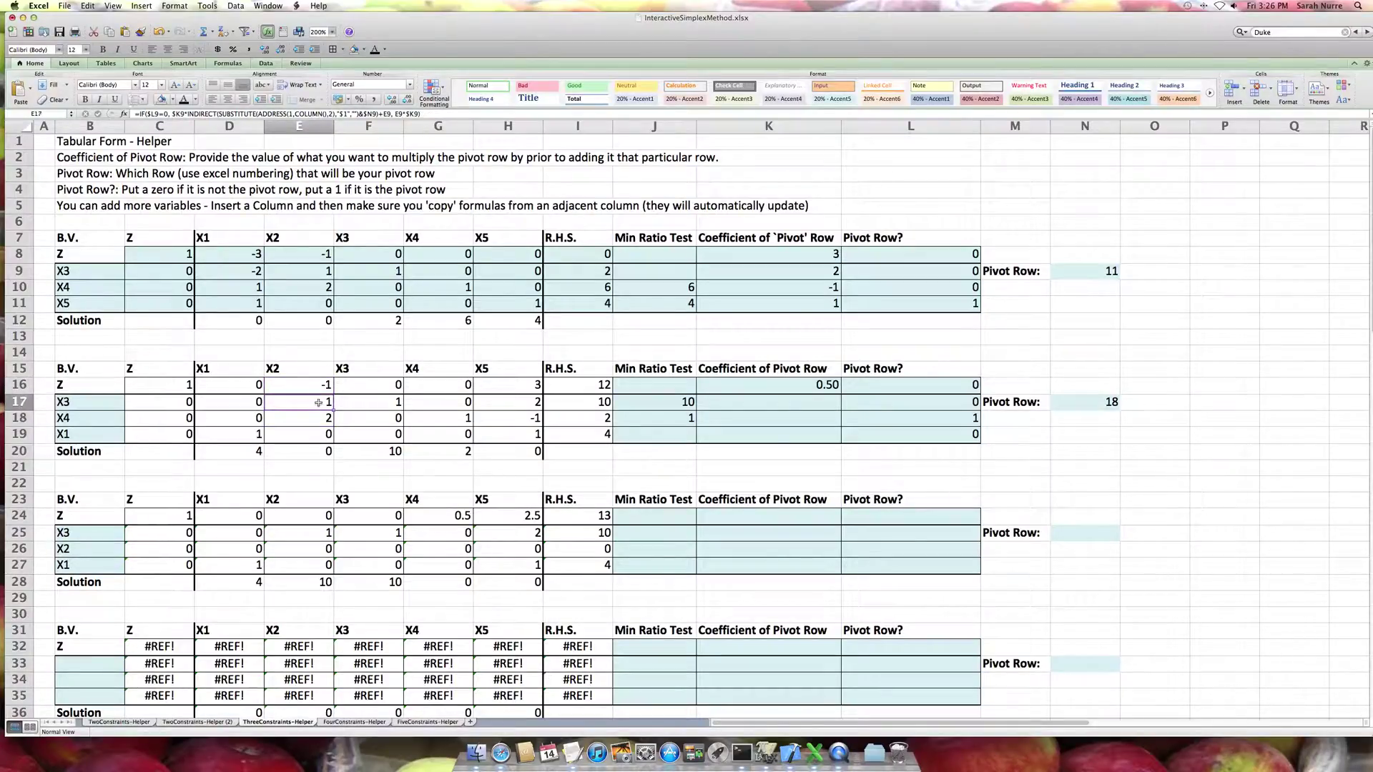
pyautogui.click(763, 406)
pyautogui.write('=-')
pyautogui.click(313, 406)
pyautogui.write('/')
pyautogui.click(310, 420)
pyautogui.press('Return')
pyautogui.press('Up')
pyautogui.press('Down')
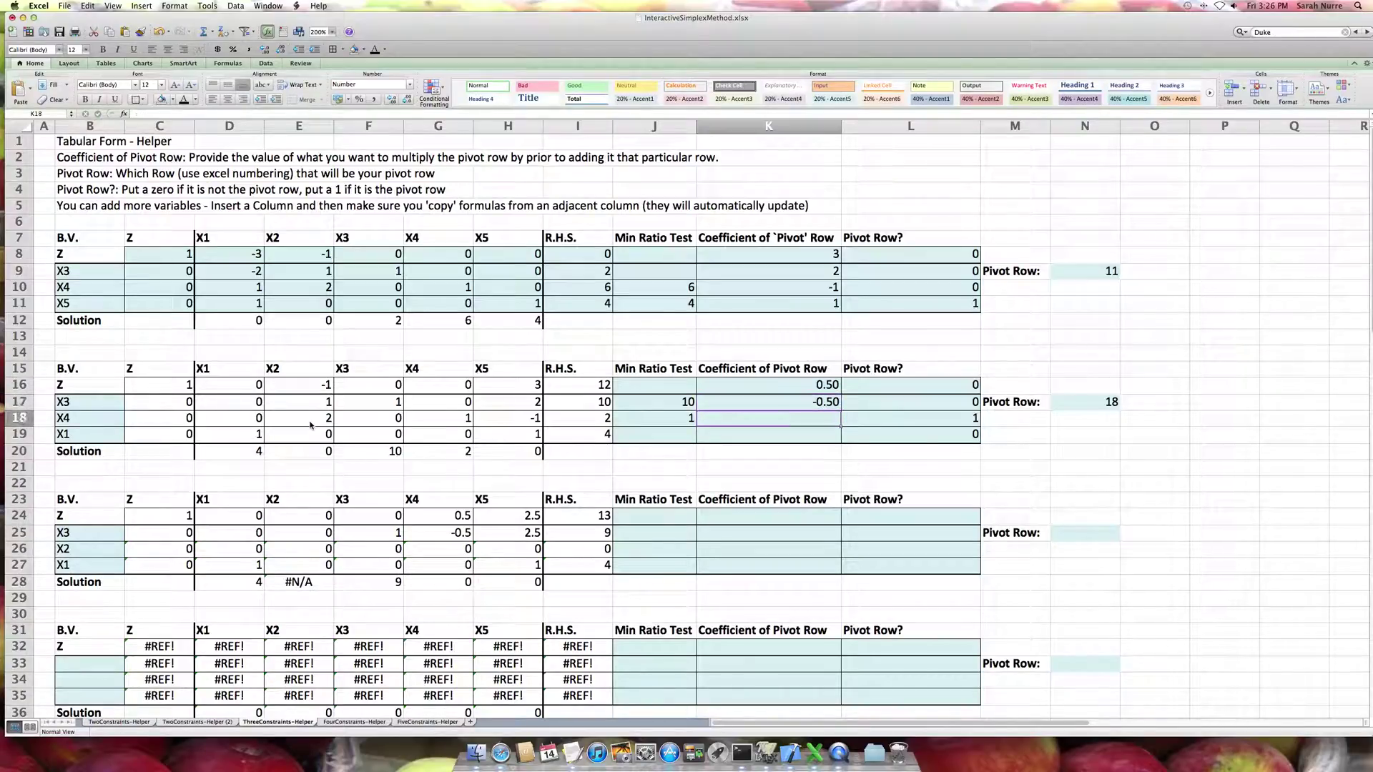
# Try calculating the X4 row's coefficient of the pivot row in K18 with =E18/E18
pyautogui.write('=')
pyautogui.click(313, 419)
pyautogui.write('/')
pyautogui.click(312, 422)
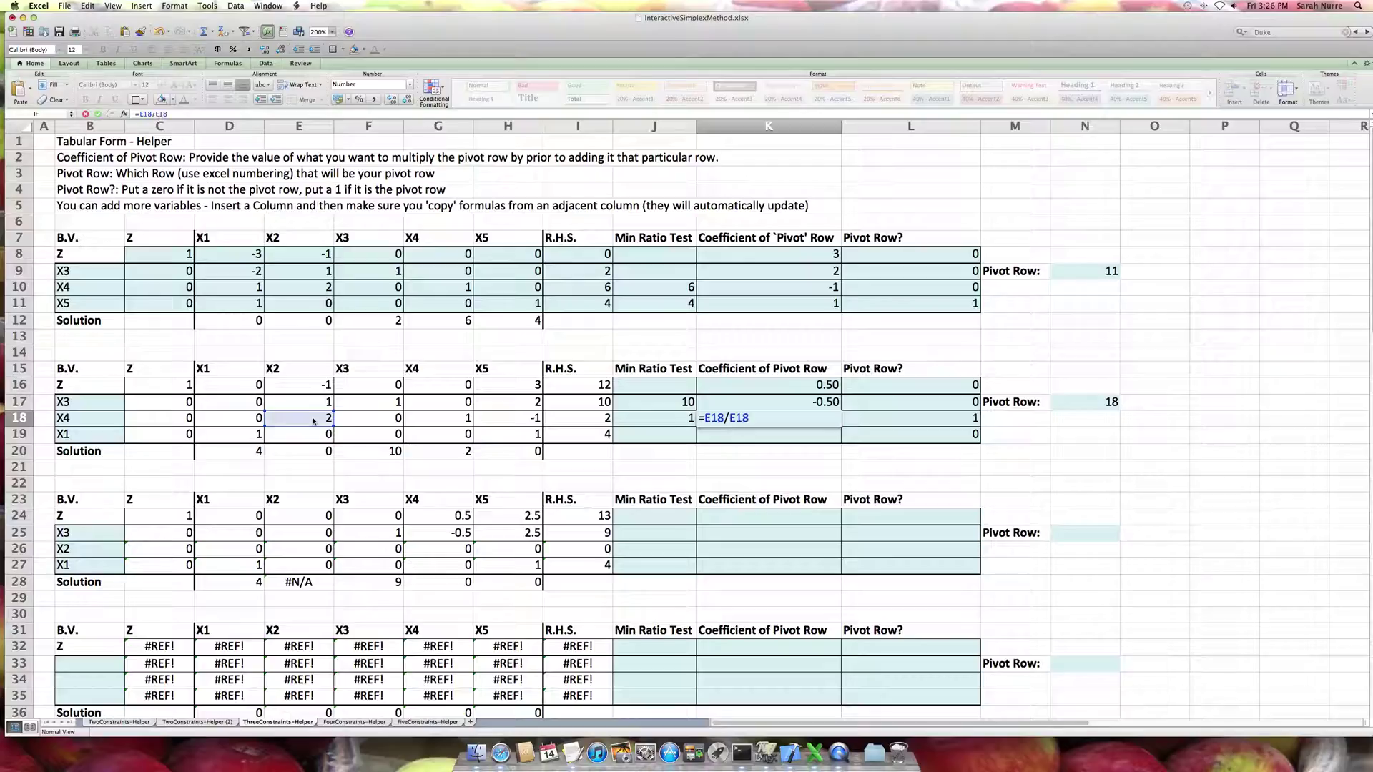
pyautogui.press('Return')
pyautogui.press('Up')
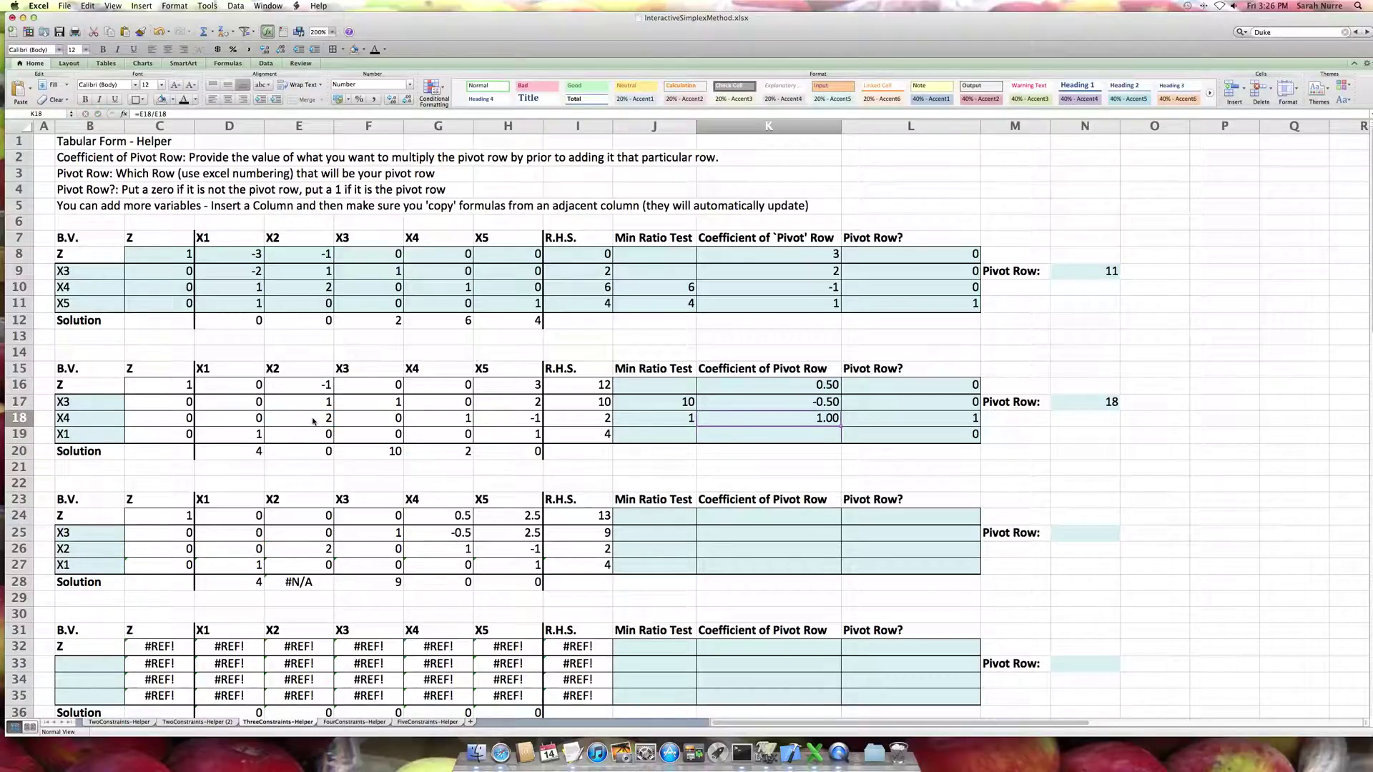
# Calculate the X4 row's coefficient in K18 with =1/E18 and enter 0 as the X1 row's coefficient in K19
pyautogui.write('=1')
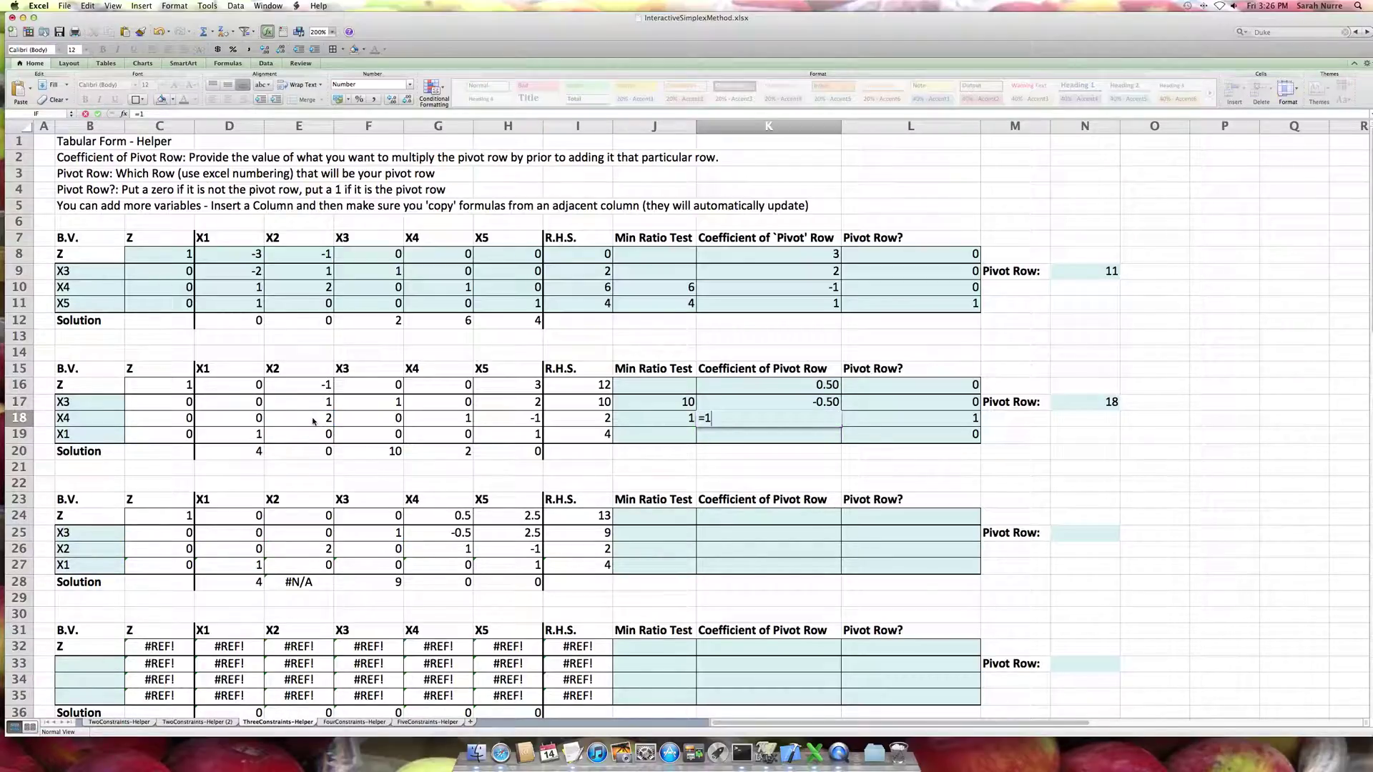
pyautogui.write('/')
pyautogui.click(312, 421)
pyautogui.press('Return')
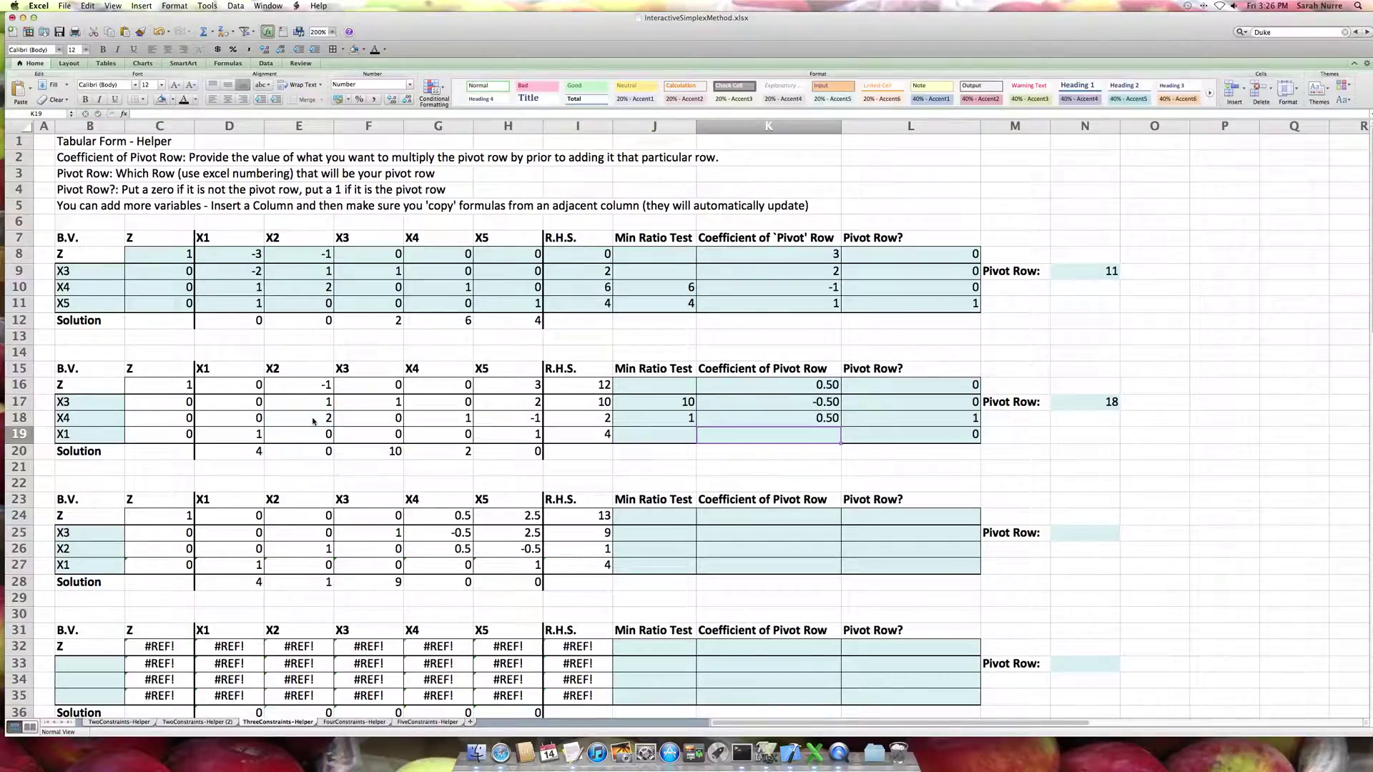
pyautogui.press('Up')
pyautogui.press('Down')
pyautogui.write('0')
pyautogui.press('Return')
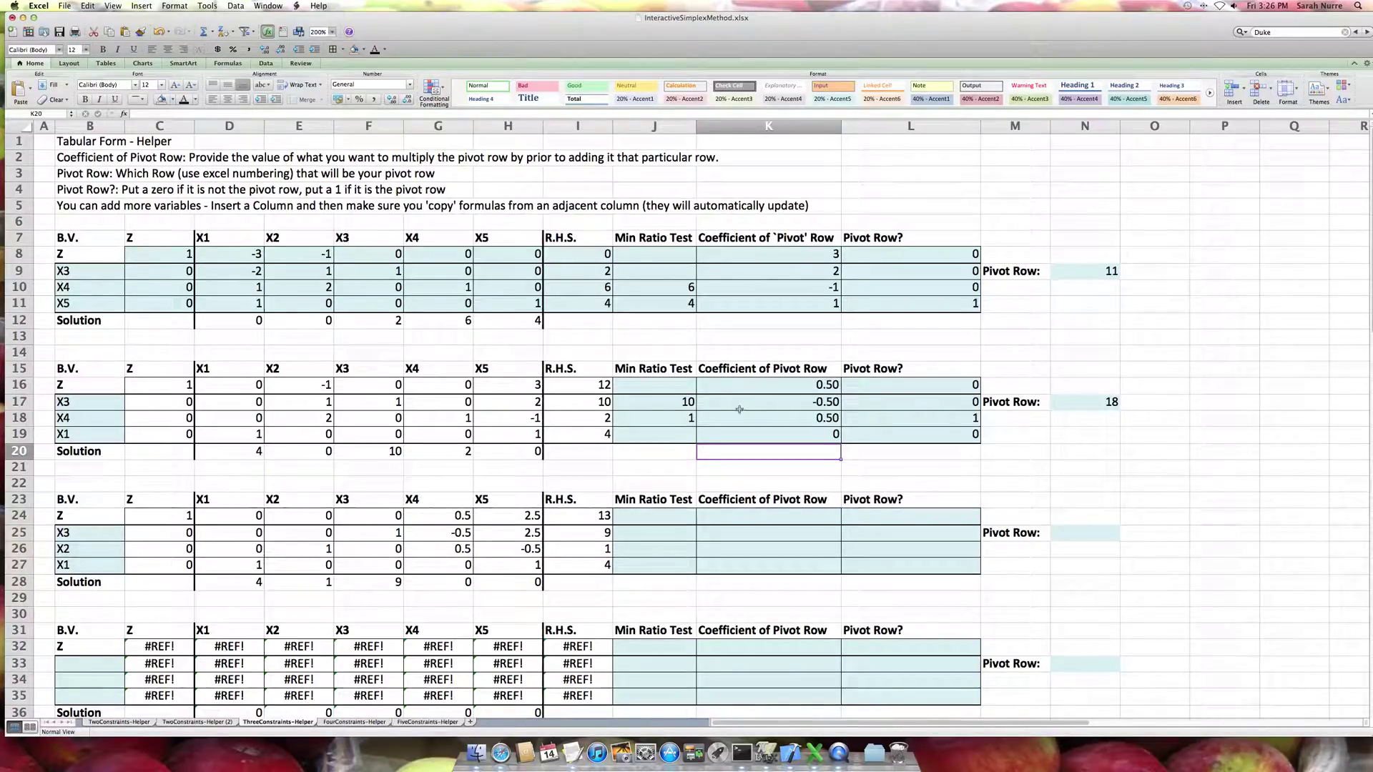
# Check the coefficients in K16:K19 against the third tableau's X2 column, and compare the Z row's R.H.S. in I16 and I24
pyautogui.moveTo(744, 386); pyautogui.dragTo(749, 429)
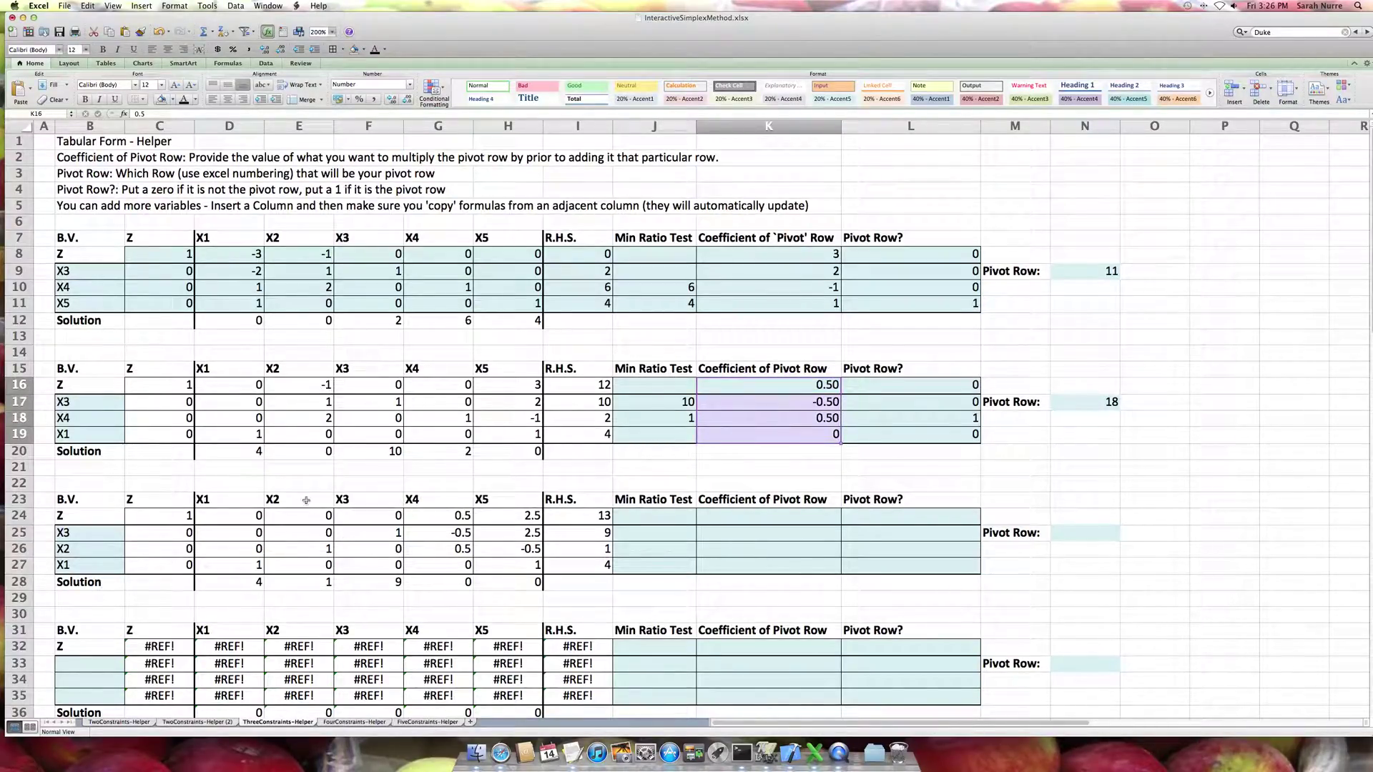
pyautogui.moveTo(315, 515); pyautogui.dragTo(316, 565)
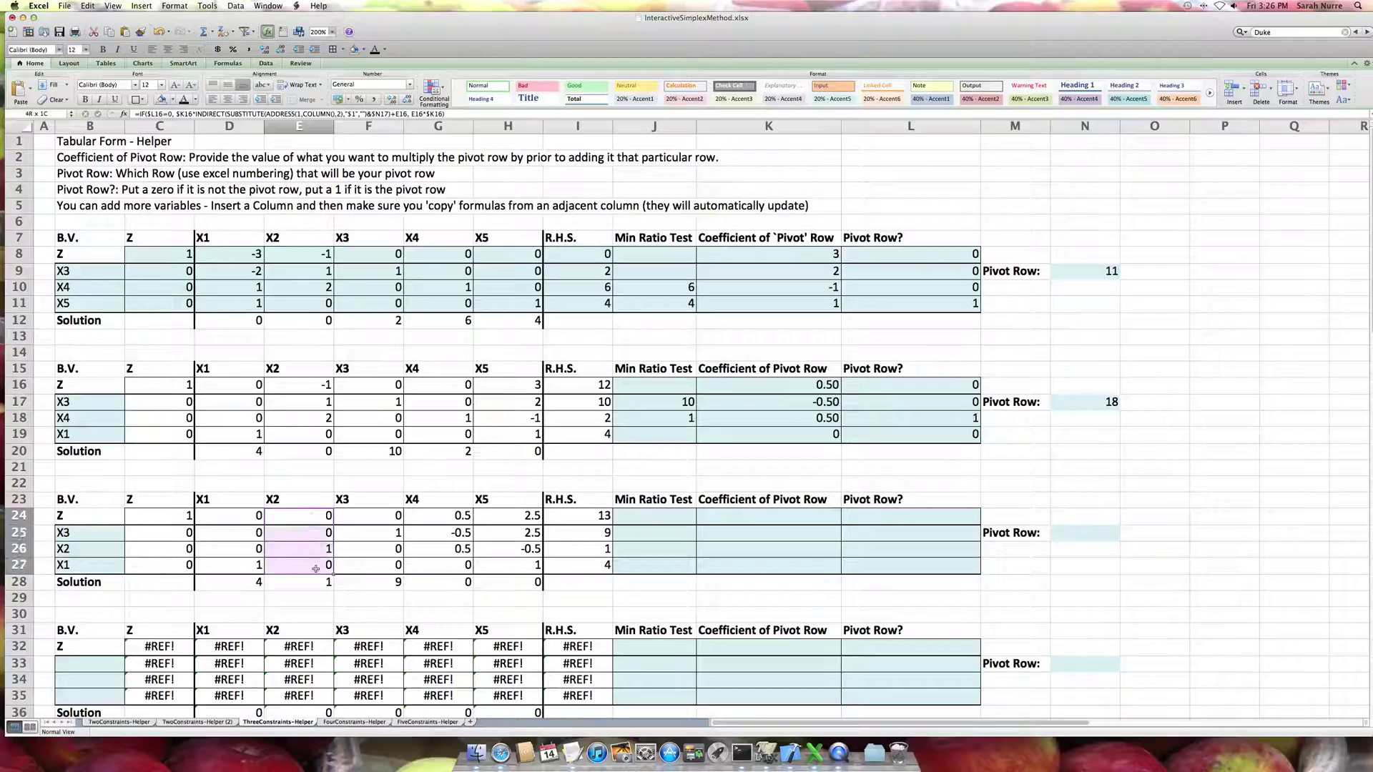
pyautogui.click(314, 548)
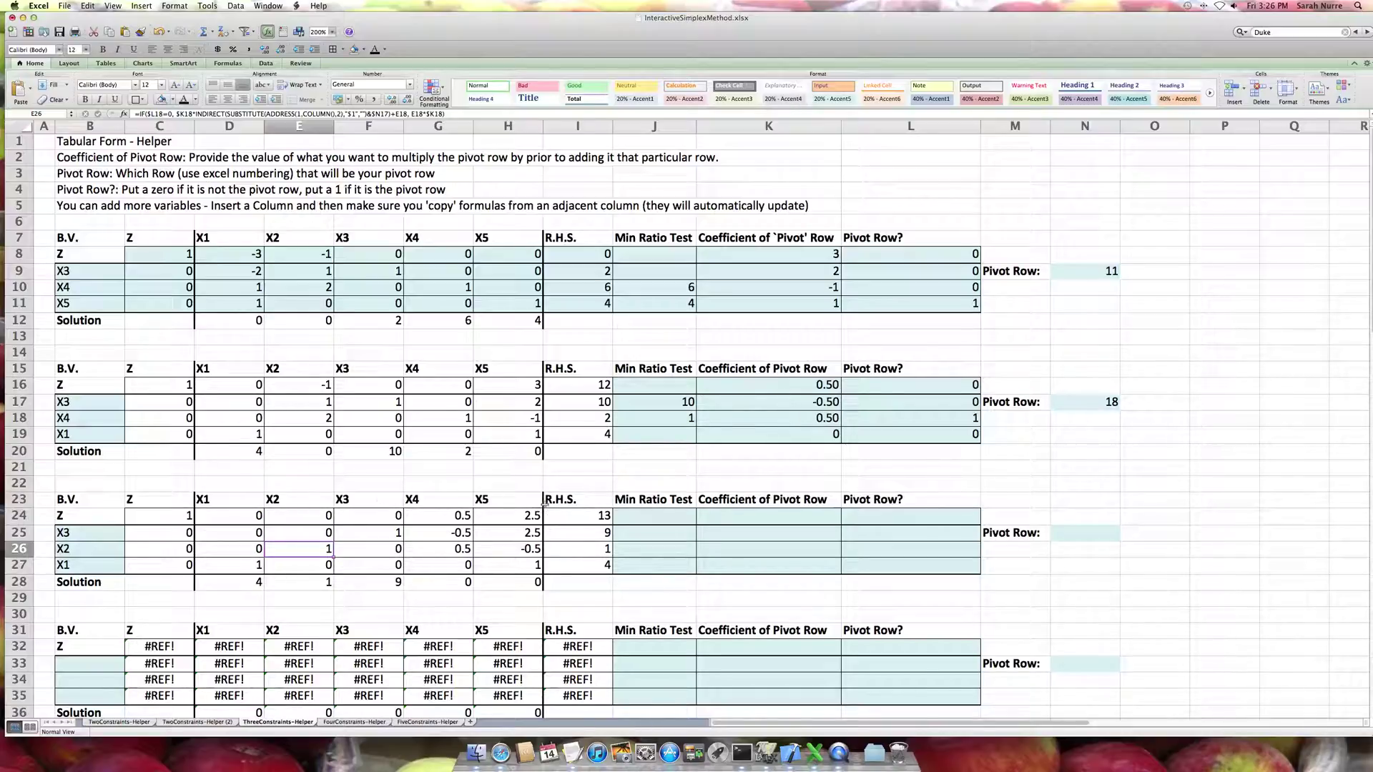
pyautogui.scroll(-2, 676, 465)
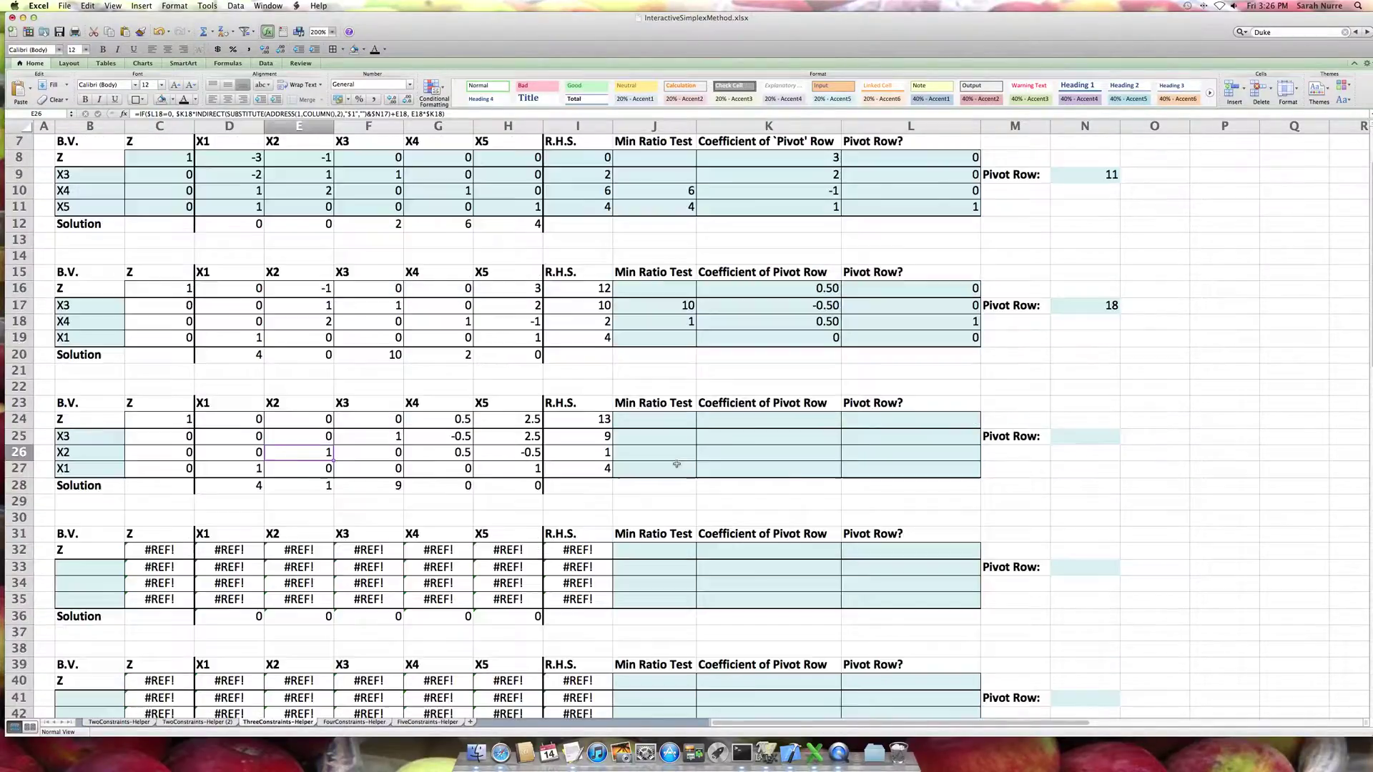
pyautogui.scroll(-3, 677, 465)
pyautogui.scroll(1, 709, 335)
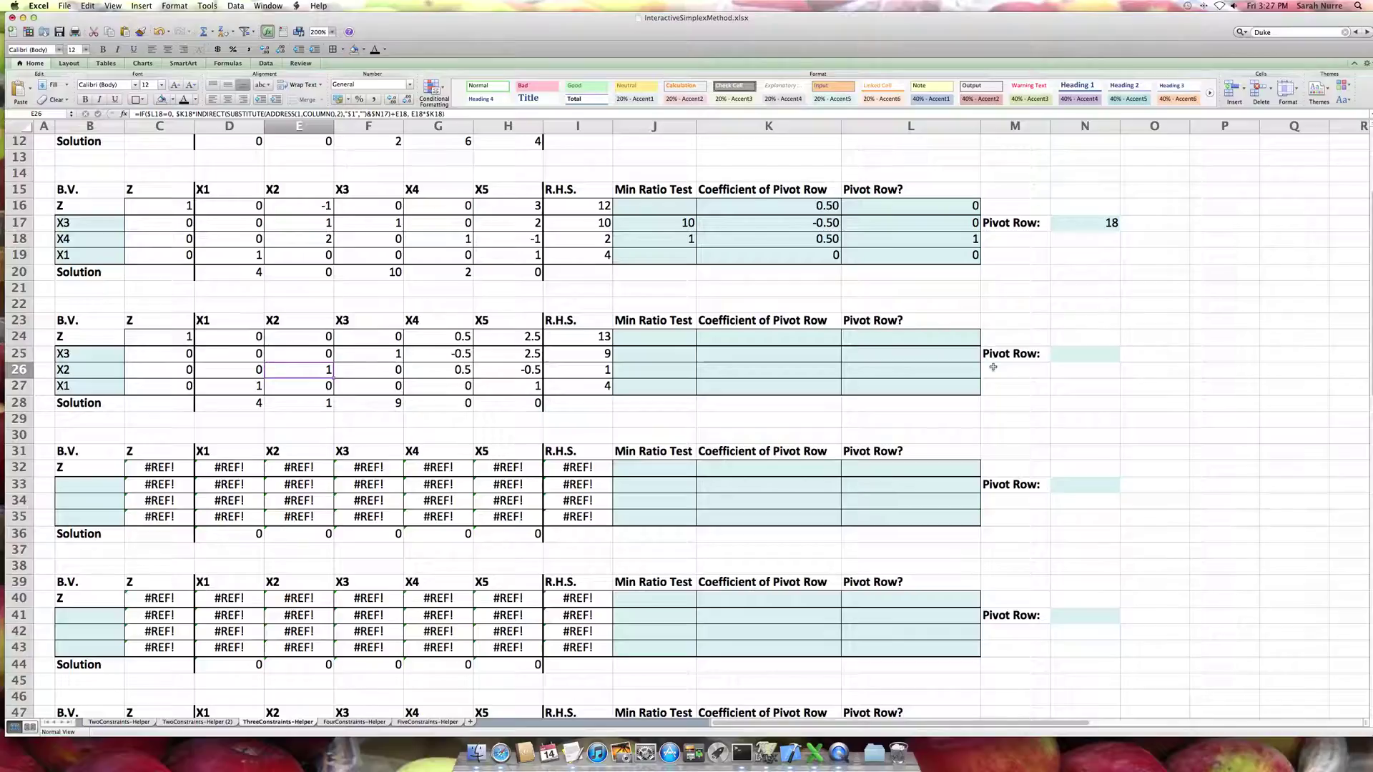
pyautogui.scroll(3, 993, 366)
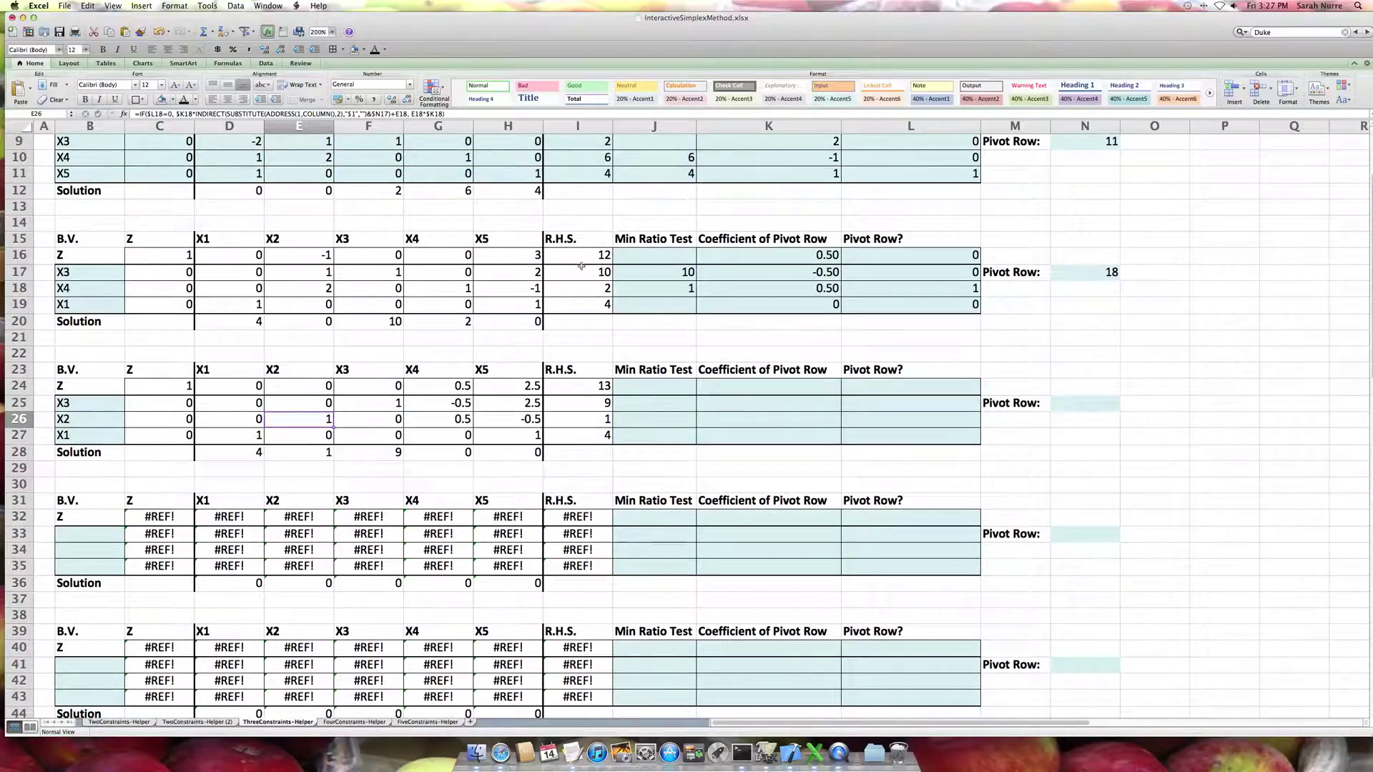
pyautogui.click(582, 257)
pyautogui.click(585, 390)
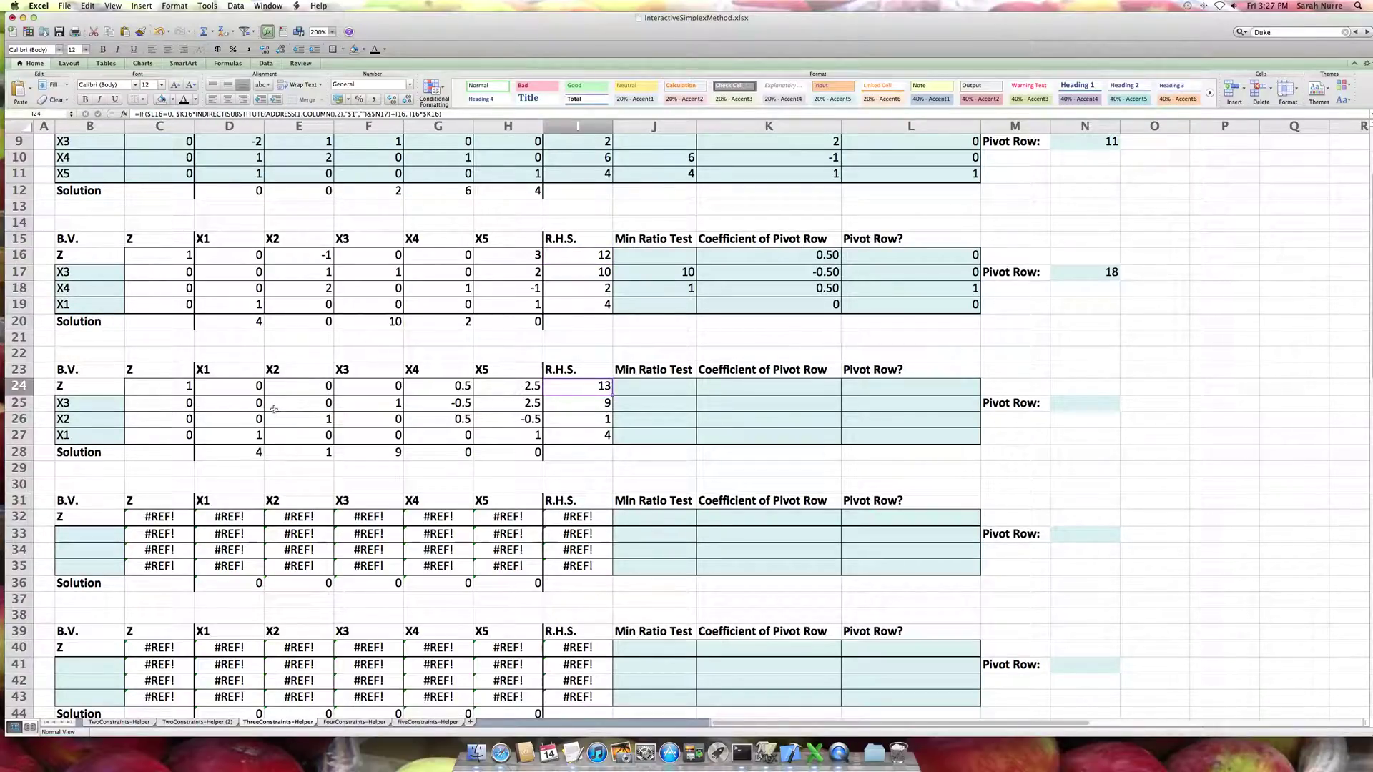
# Examine the third tableau's basic variables X1 and X2 and the solution values for X1 through X4 in row 28
pyautogui.click(79, 438)
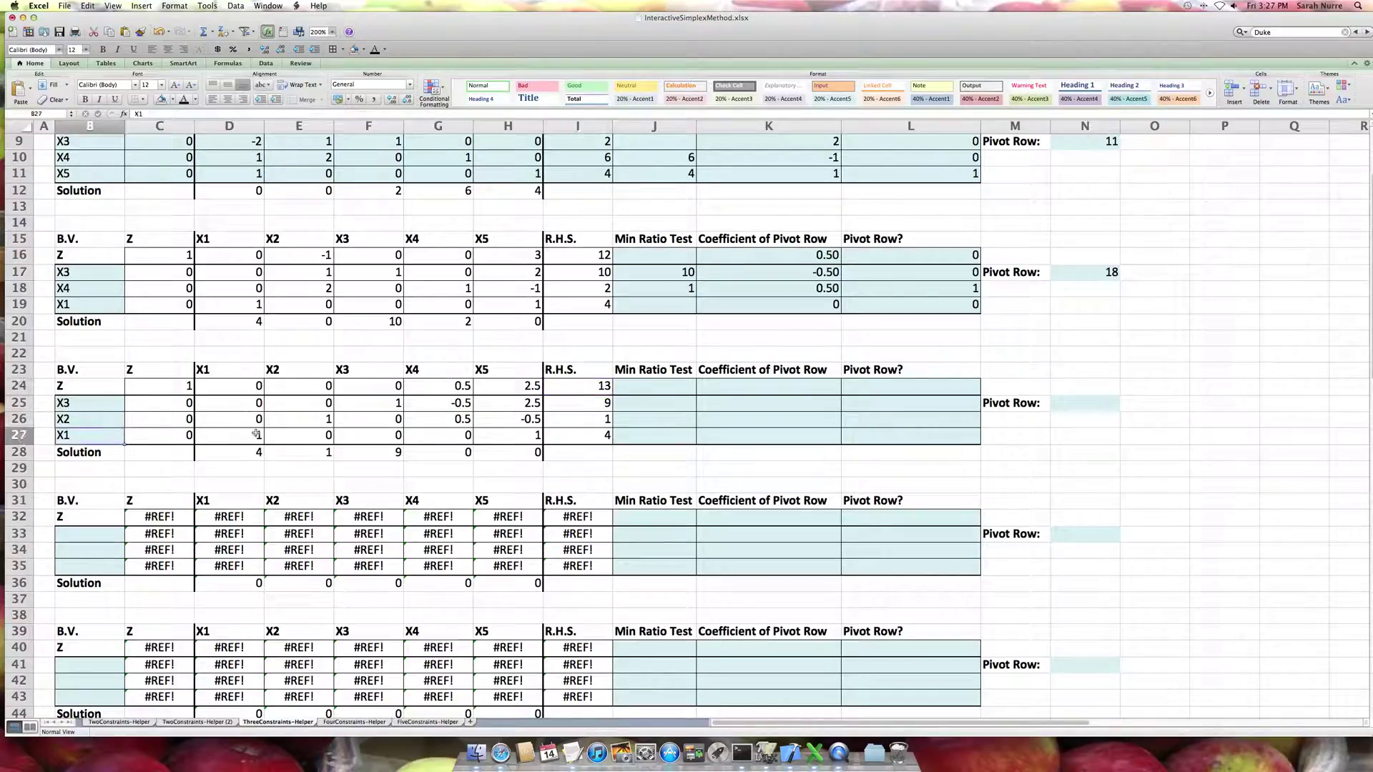
pyautogui.click(218, 431)
pyautogui.click(83, 426)
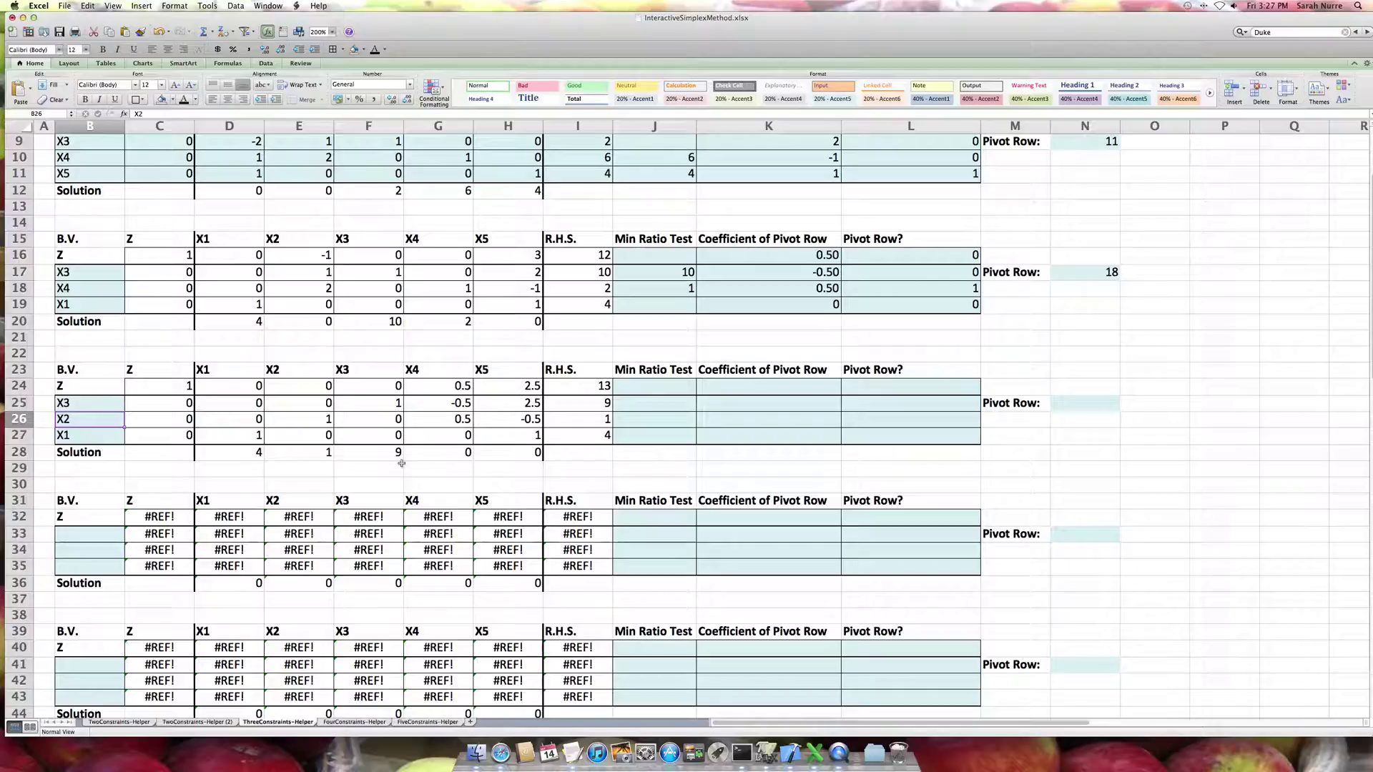
pyautogui.click(248, 458)
pyautogui.click(323, 457)
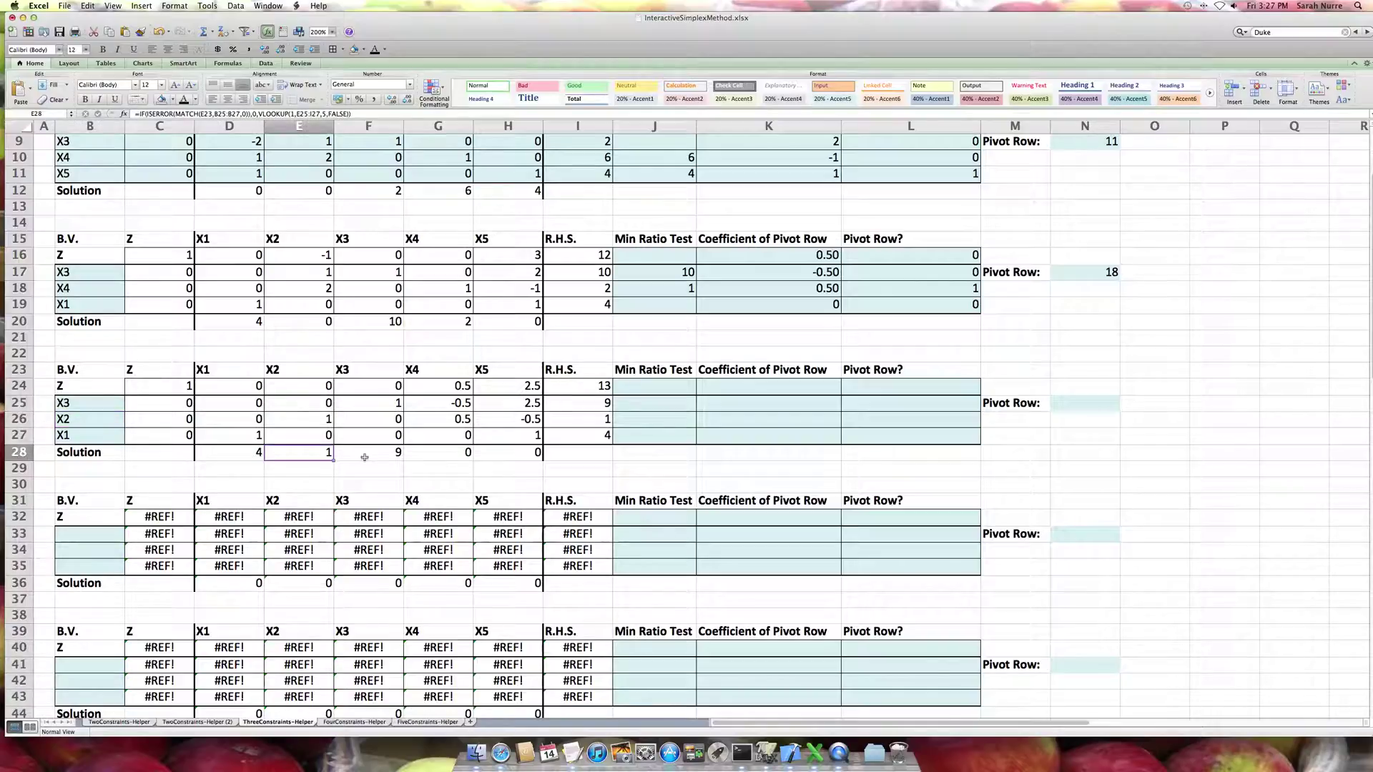
pyautogui.click(364, 458)
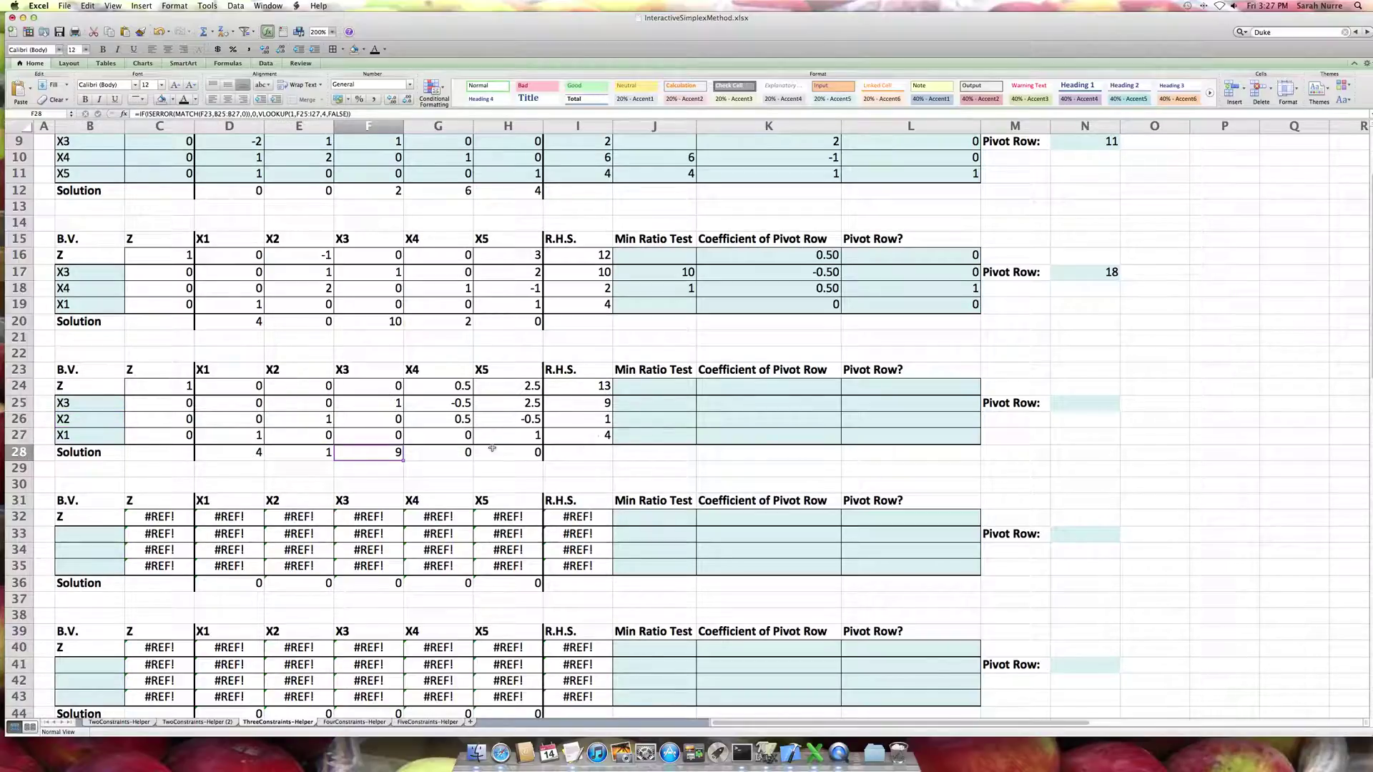
pyautogui.click(456, 450)
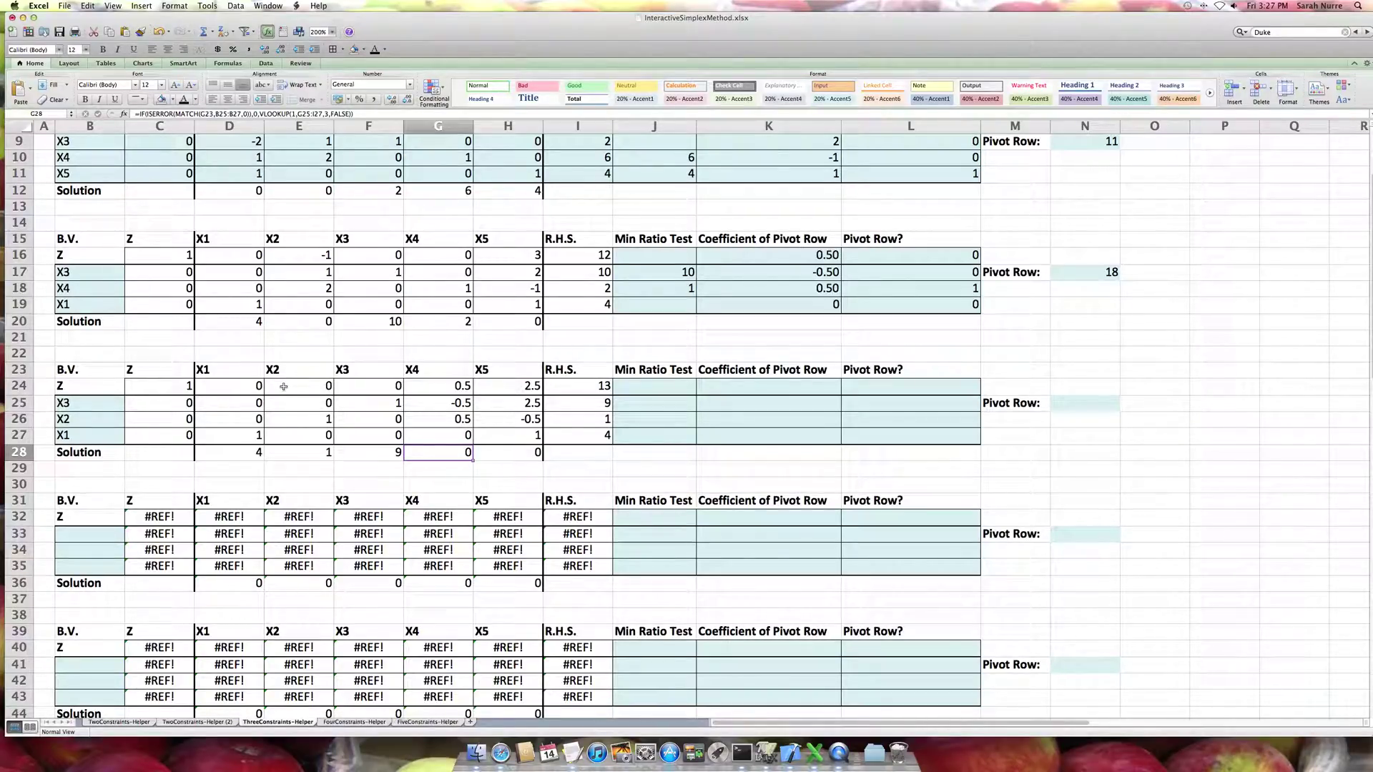
# Check the third tableau's Z row coefficients in D24:H24 for optimality and review the solution in D28:H28
pyautogui.moveTo(247, 386); pyautogui.dragTo(492, 394)
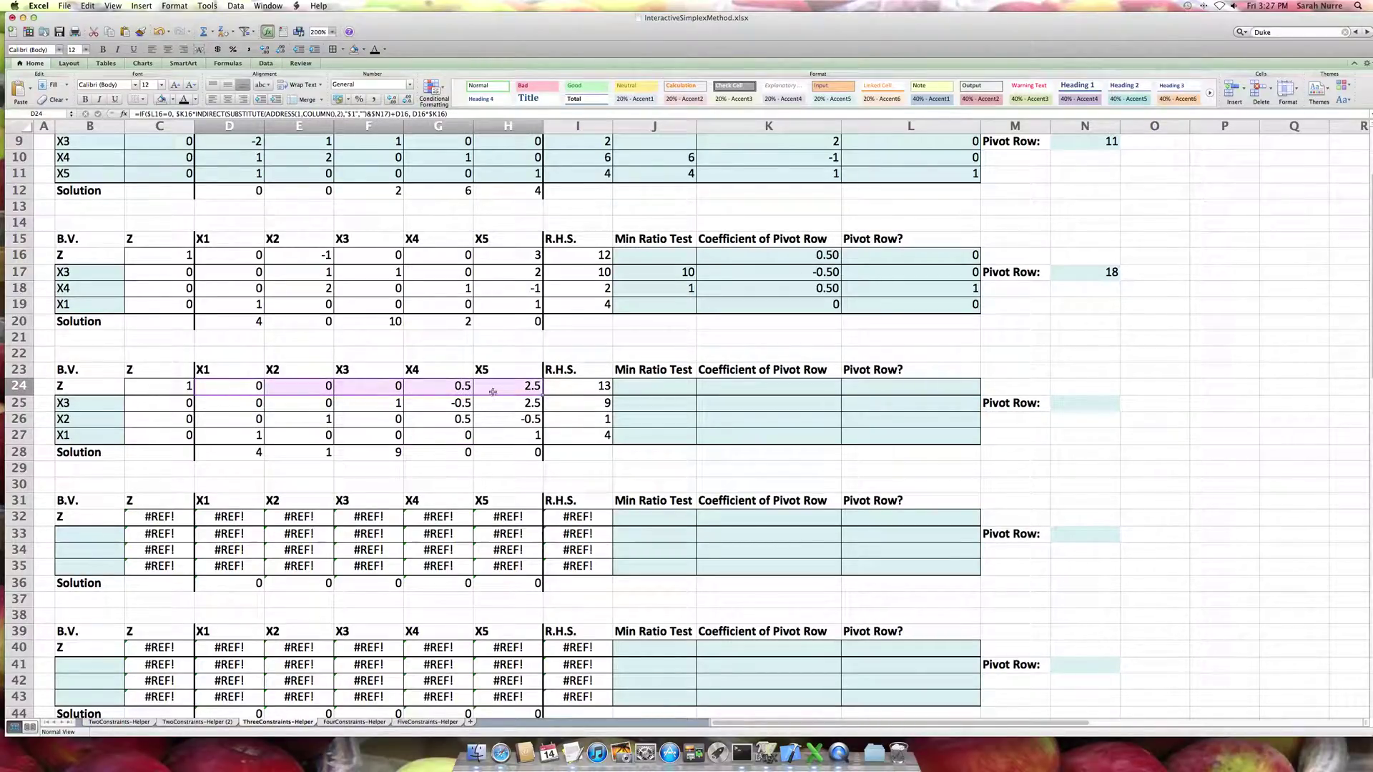
pyautogui.click(464, 387)
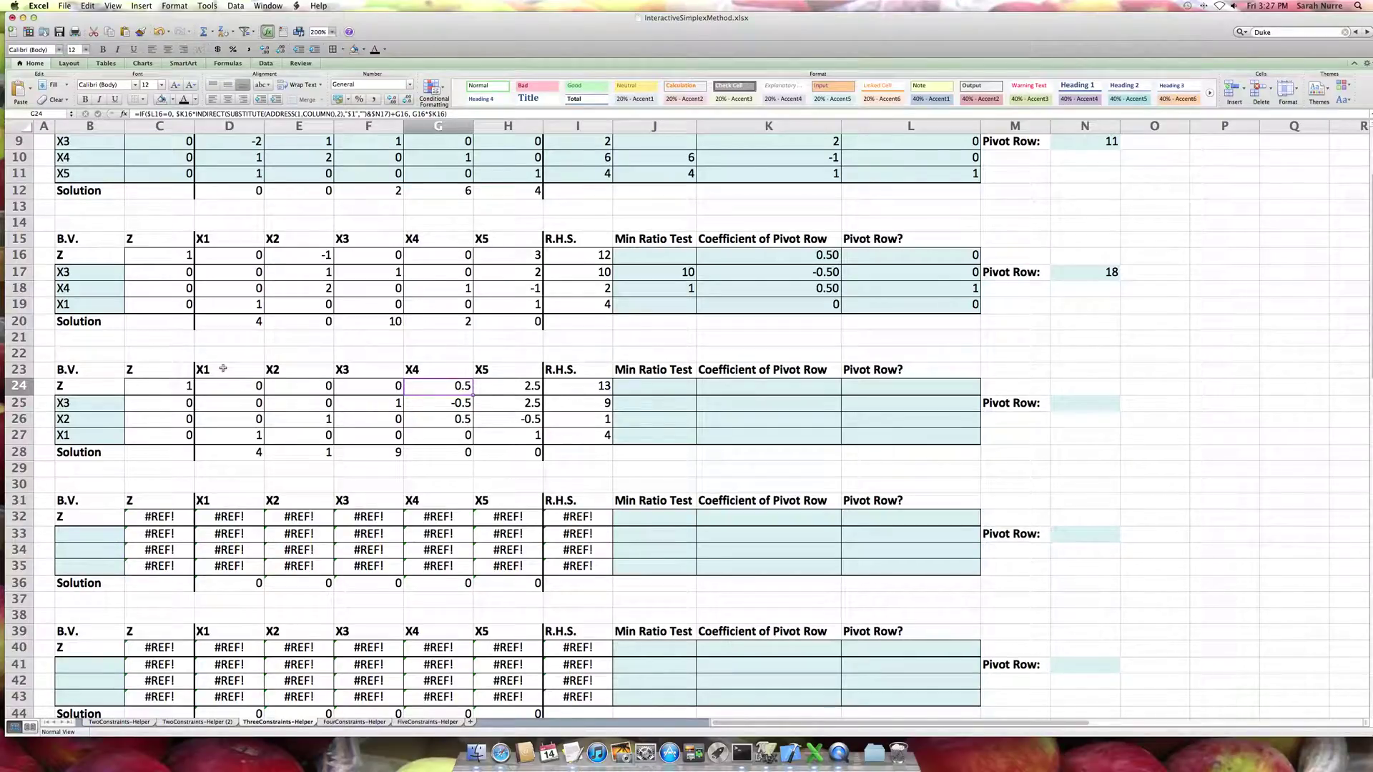
pyautogui.click(229, 452)
pyautogui.moveTo(229, 453); pyautogui.dragTo(484, 454)
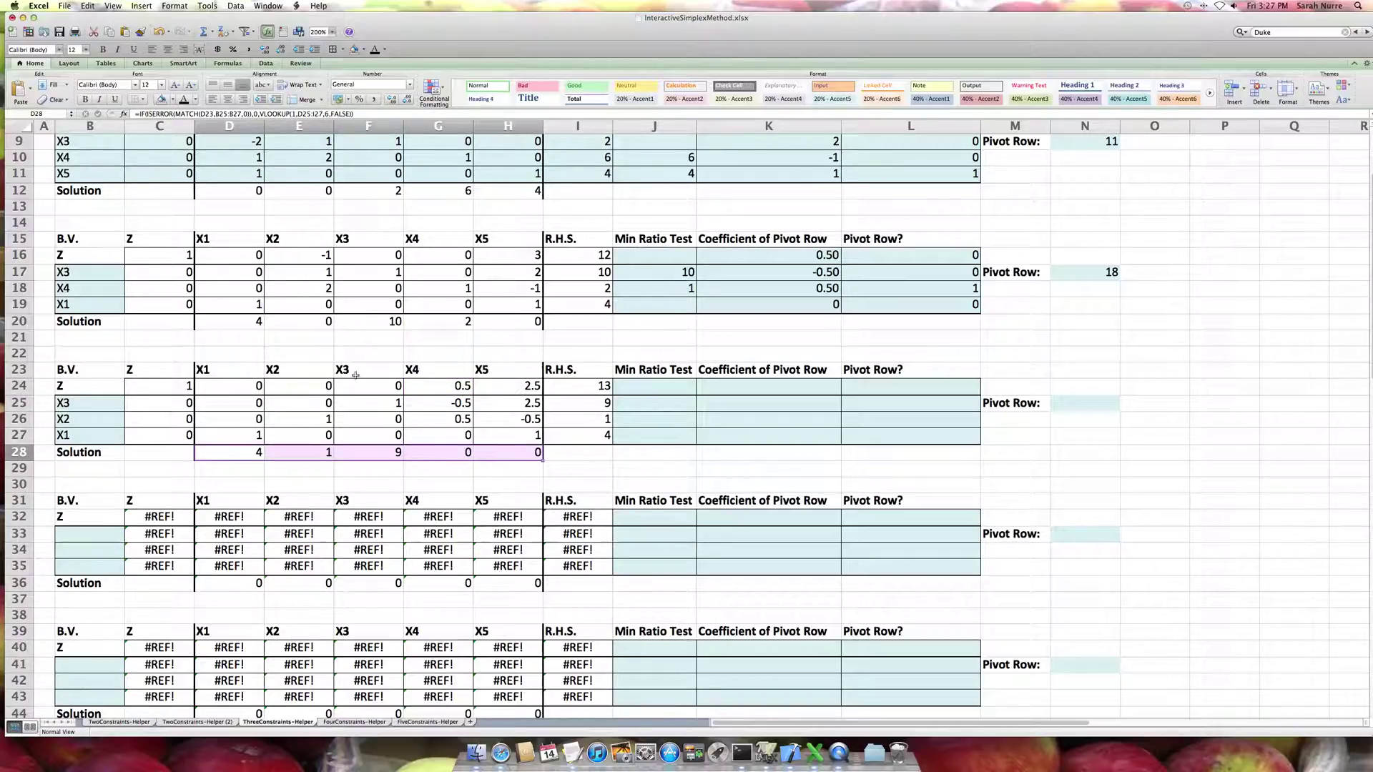
pyautogui.scroll(3, 356, 375)
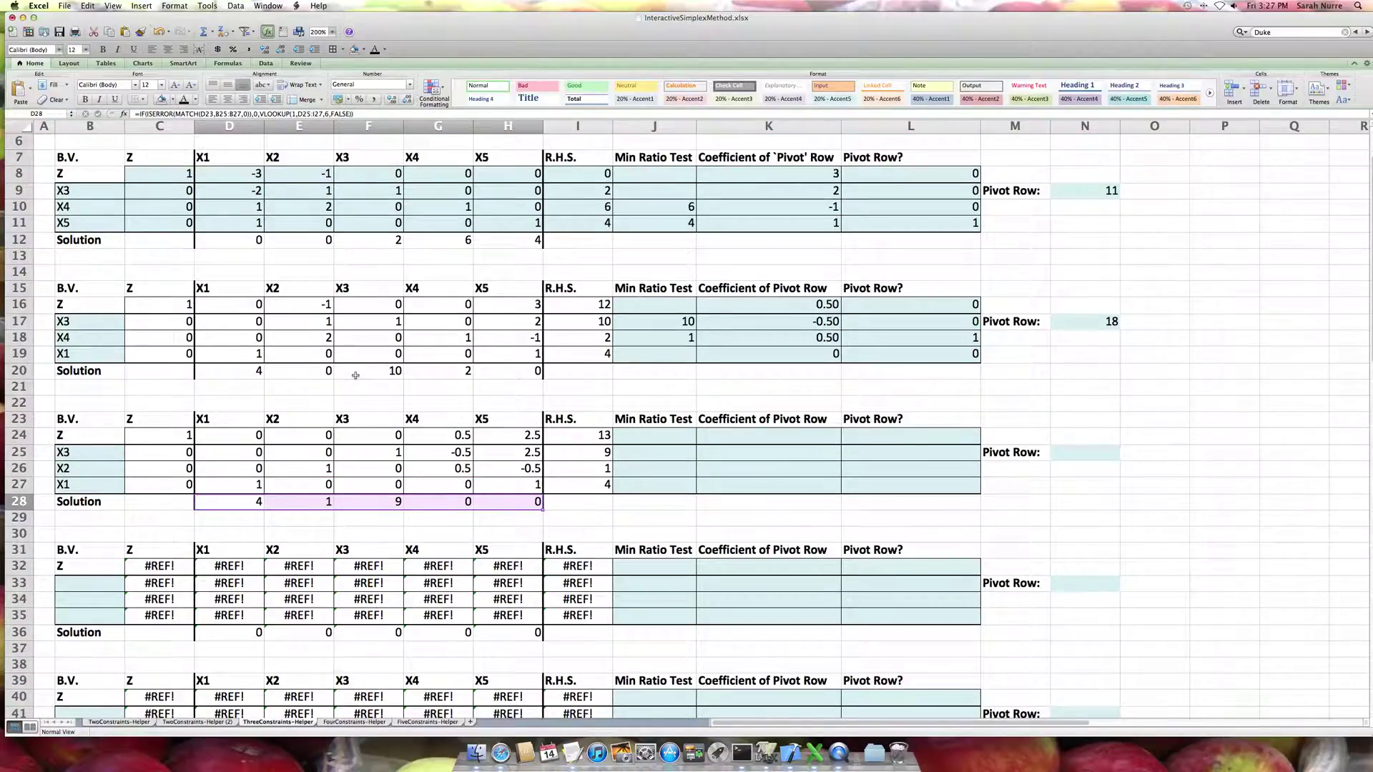
pyautogui.click(557, 495)
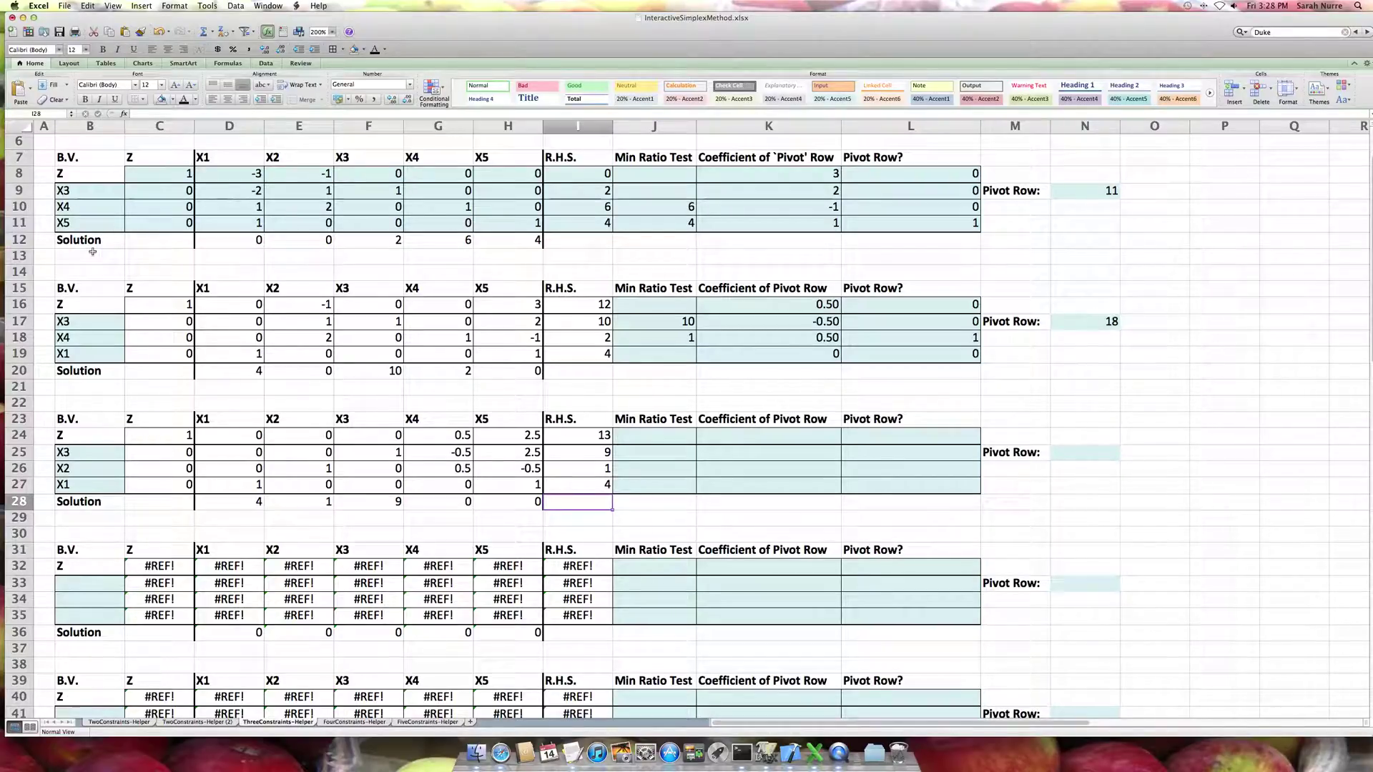
pyautogui.scroll(-1, 92, 252)
pyautogui.scroll(3, 92, 252)
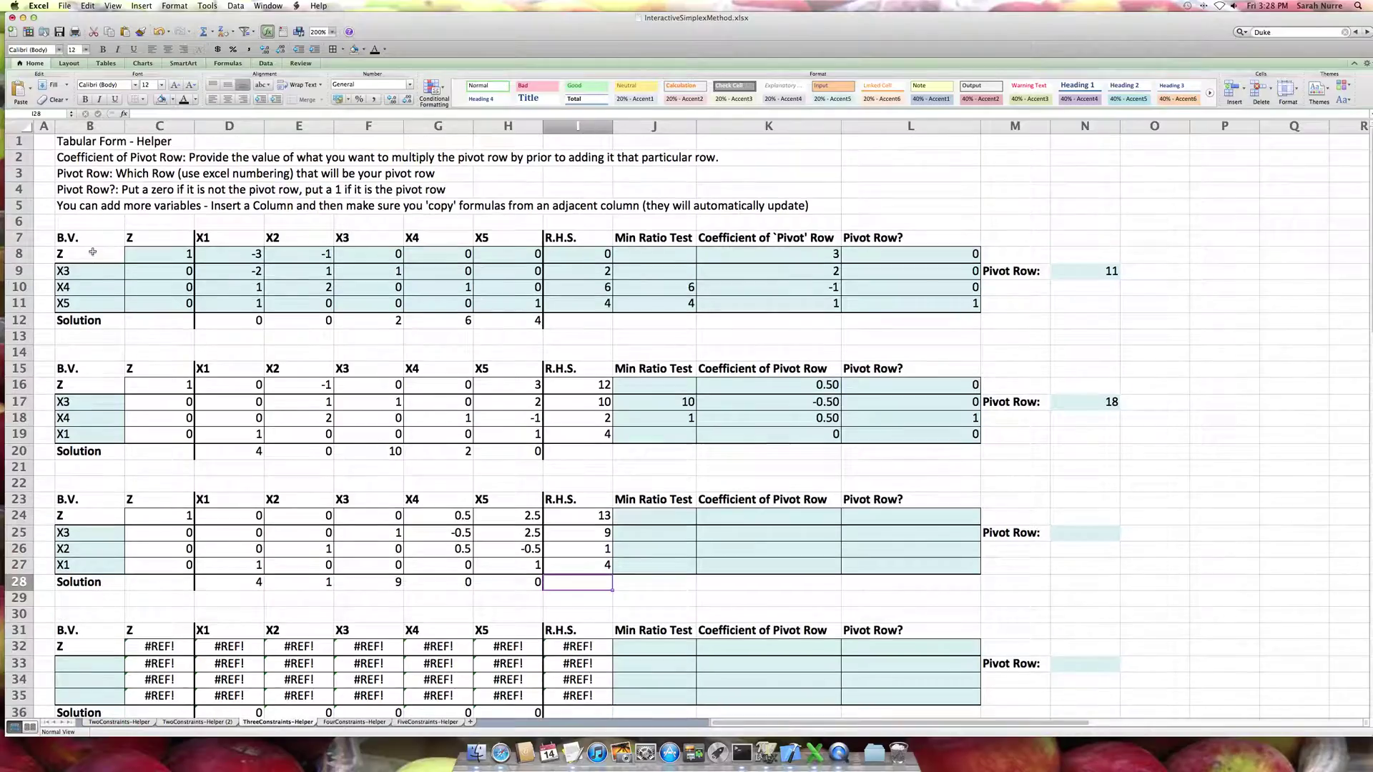